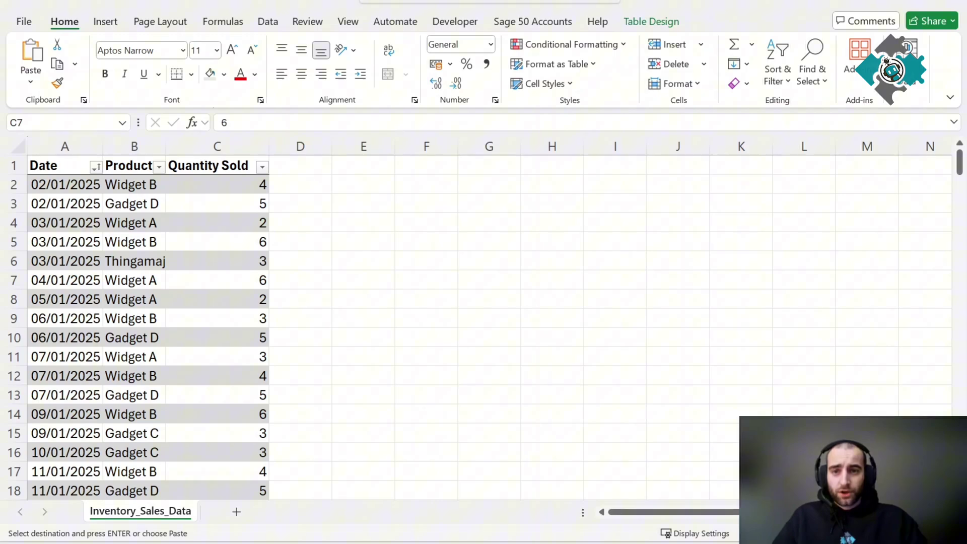
# - Review the sales data rows and compare with the finished dashboard workbook
pyautogui.click(143, 244)
pyautogui.moveTo(88, 184); pyautogui.dragTo(247, 200)
pyautogui.scroll(-20, 246, 201)
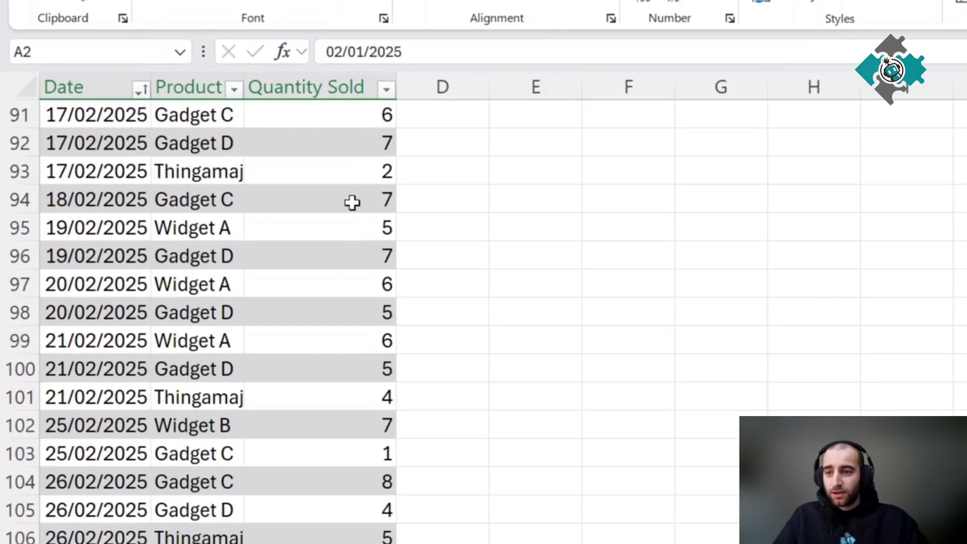
pyautogui.scroll(-6, 352, 202)
pyautogui.click(412, 209)
pyautogui.scroll(-5, 402, 222)
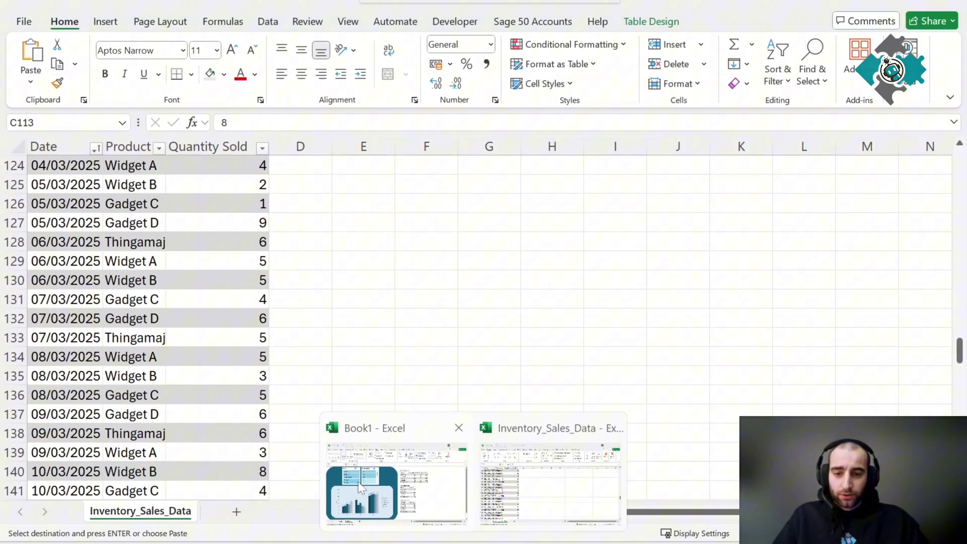
pyautogui.click(395, 485)
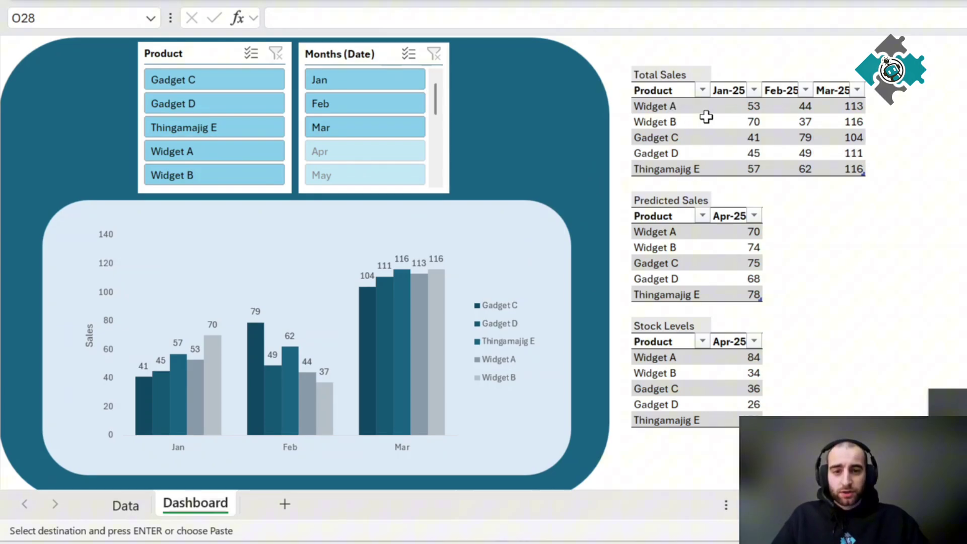
pyautogui.hotkey('alt', 'Tab')
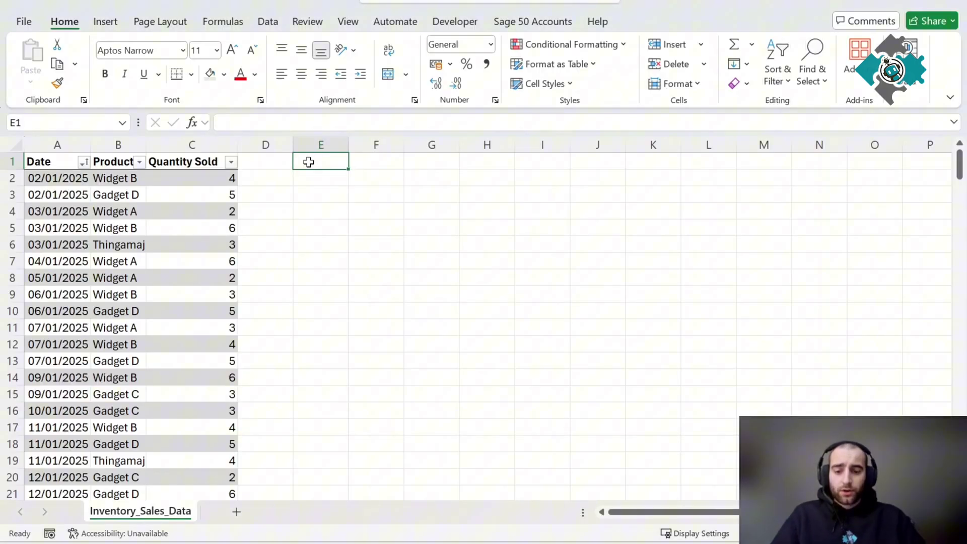
# - Enter the Total Sales title and the Product, Jan-25, Feb-25 and Mar-25 headers
pyautogui.write('Total Sales')
pyautogui.press('Return')
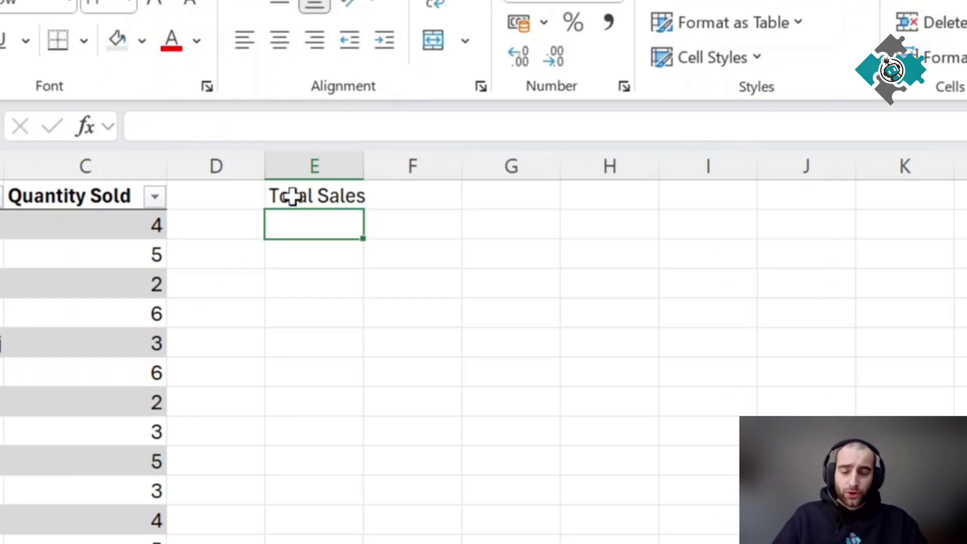
pyautogui.write('Product')
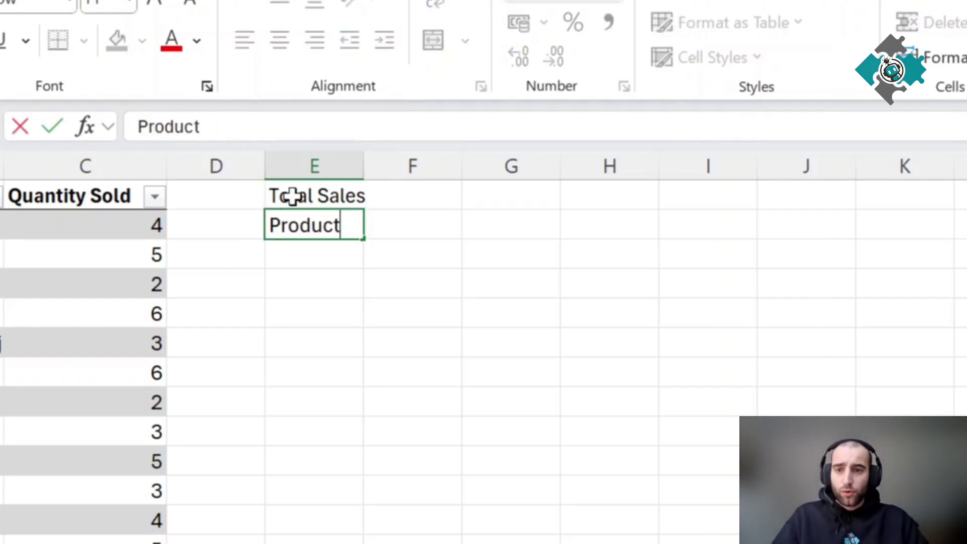
pyautogui.press('Tab')
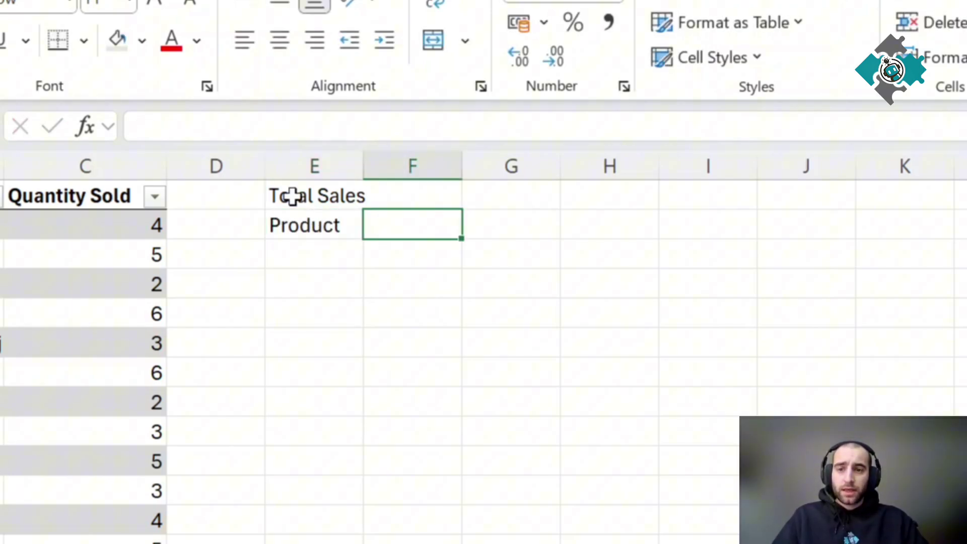
pyautogui.write('Jan-25')
pyautogui.press('Tab')
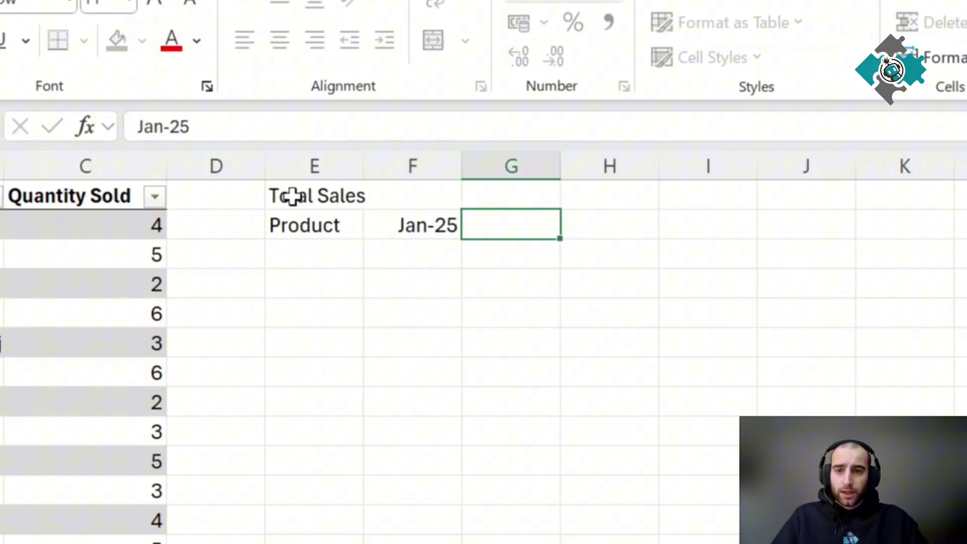
pyautogui.write('Feb')
pyautogui.press('Tab')
pyautogui.write('Mar')
pyautogui.press('Return')
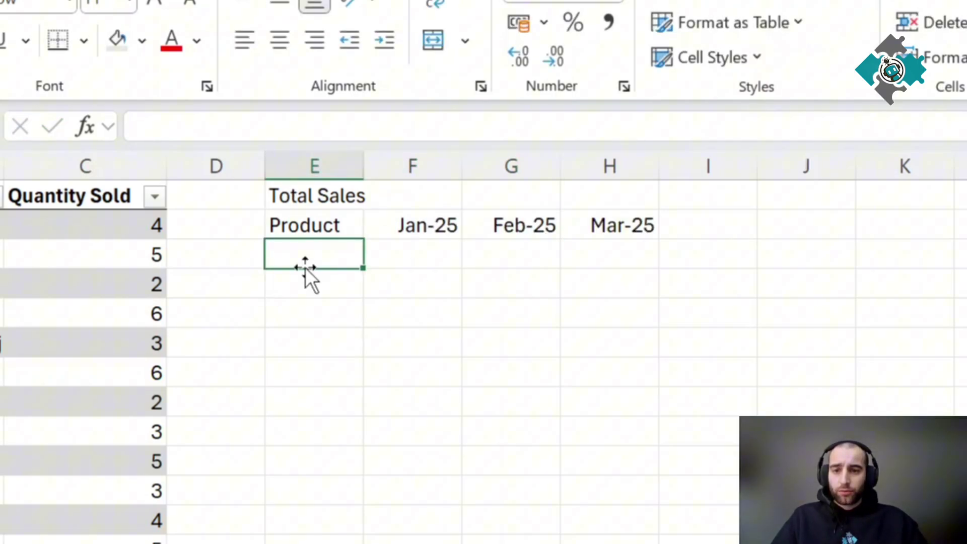
# - List the five products with =UNIQUE(Table3[Product]) and paste them back as plain values
pyautogui.write('=unique')
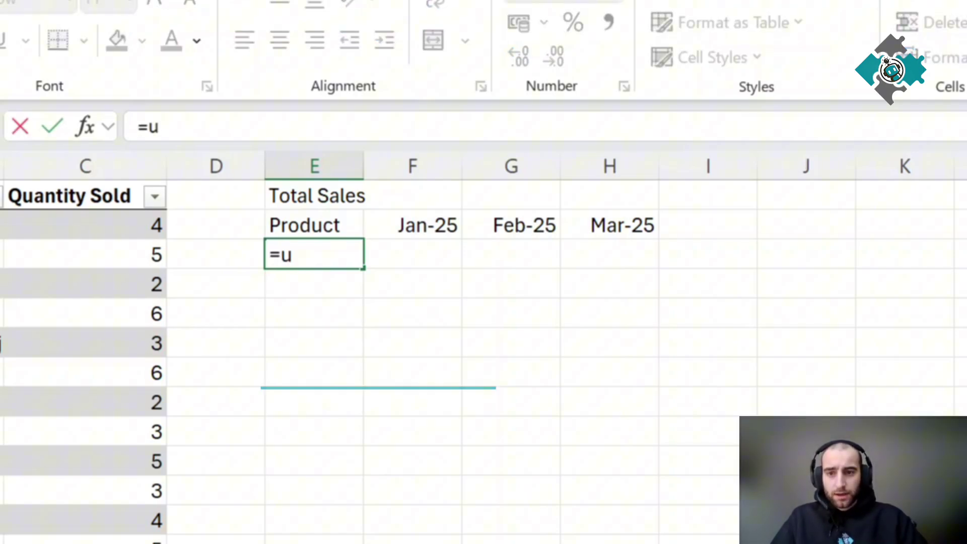
pyautogui.write('(')
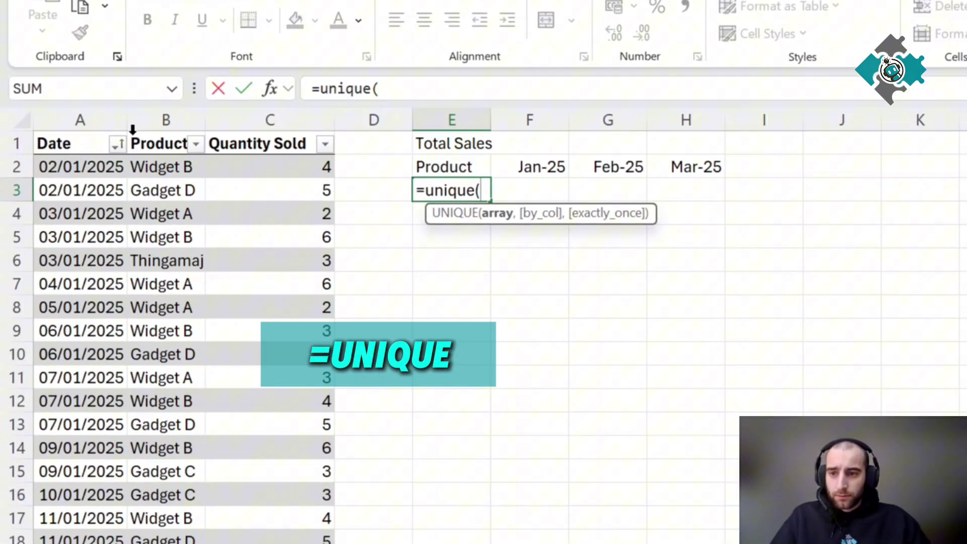
pyautogui.click(147, 130)
pyautogui.press('Return')
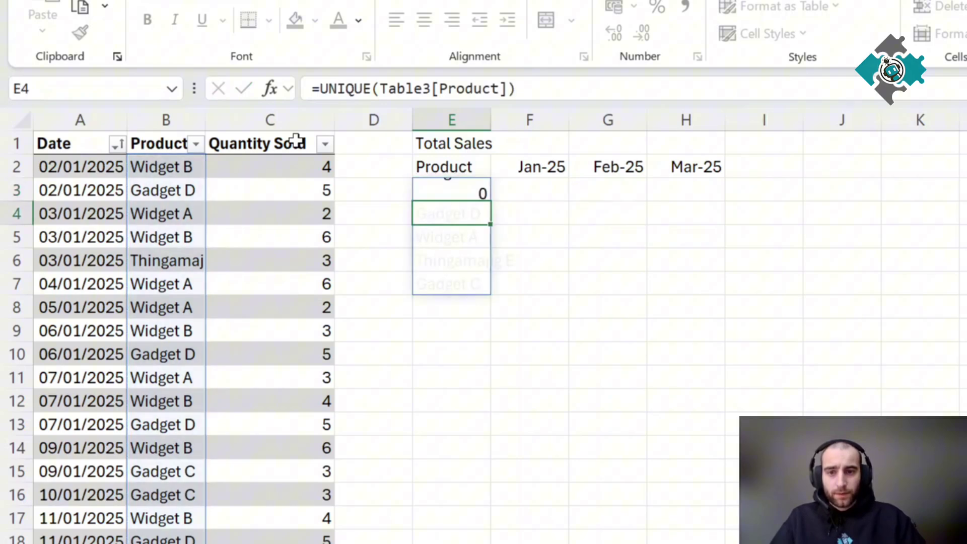
pyautogui.moveTo(443, 187); pyautogui.dragTo(443, 282)
pyautogui.hotkey('ctrl', 'c')
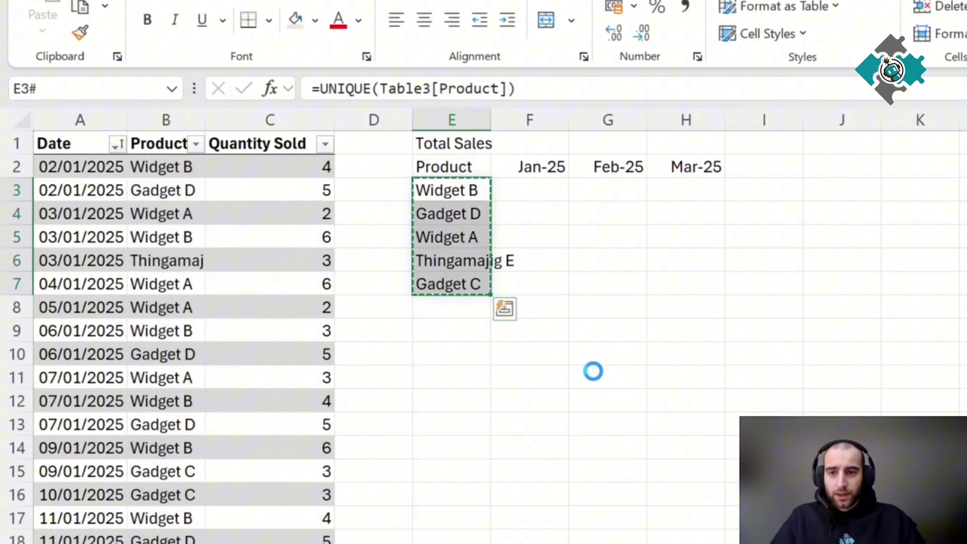
pyautogui.rightClick(447, 190)
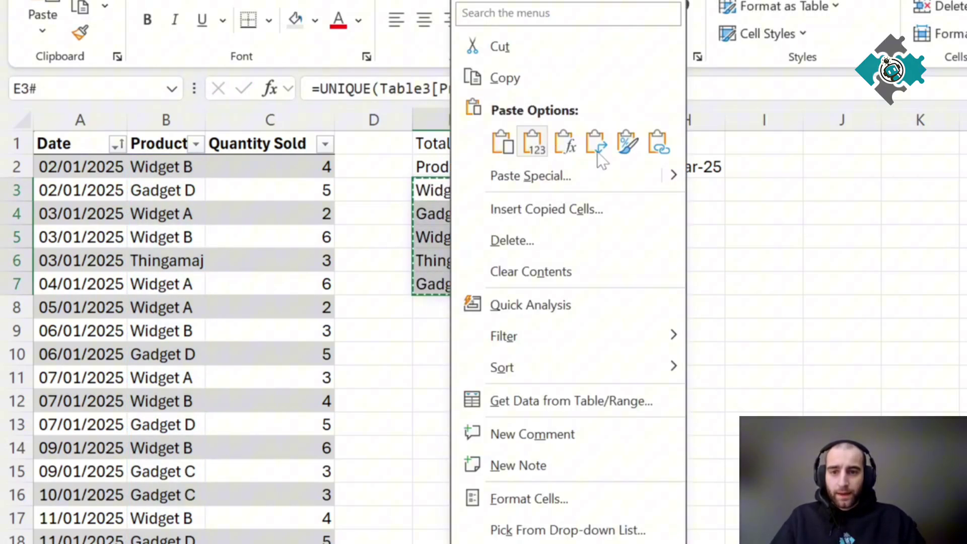
pyautogui.click(532, 143)
# - Autofit column E to the product names and select the E2:H7 block
pyautogui.click(560, 233)
pyautogui.click(490, 189)
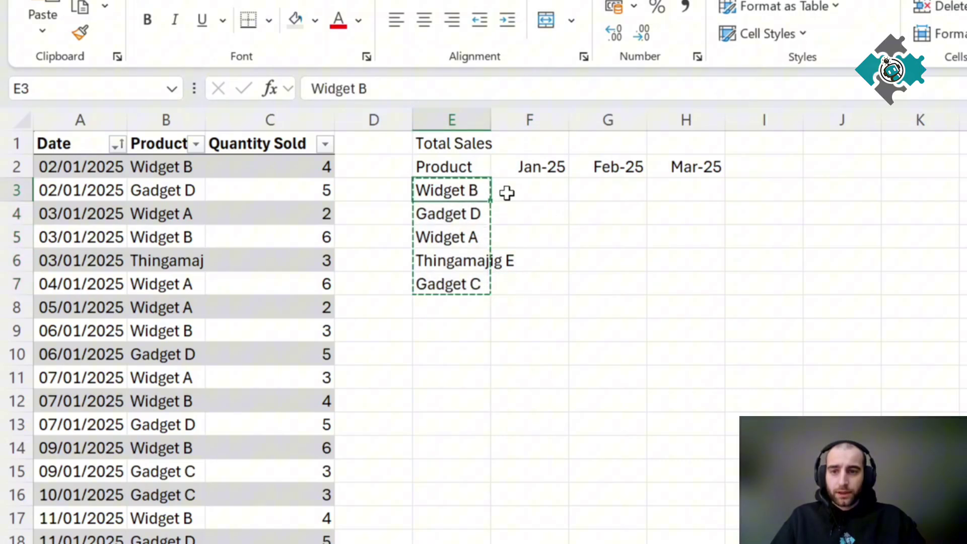
pyautogui.press('Escape')
pyautogui.click(522, 192)
pyautogui.doubleClick(491, 120)
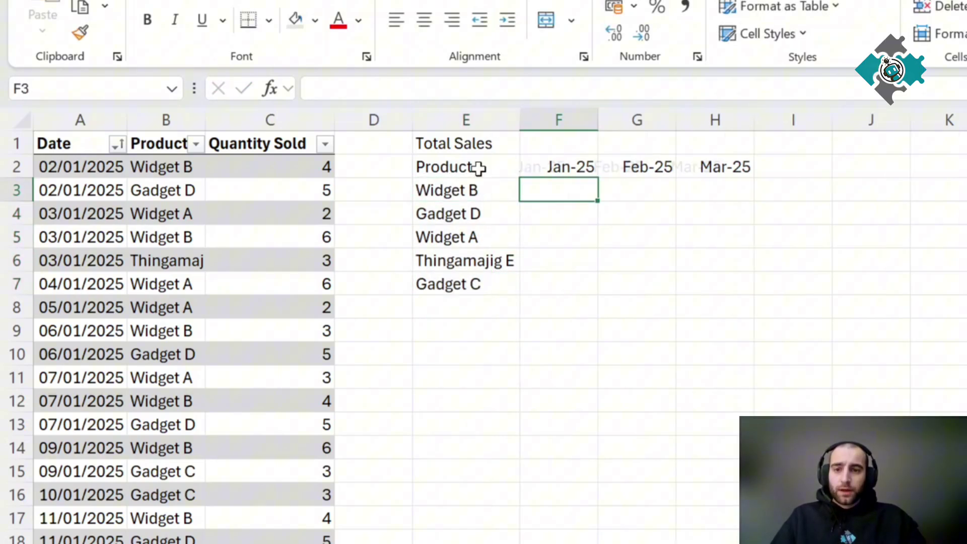
pyautogui.moveTo(478, 166); pyautogui.dragTo(704, 284)
# - Convert E2:H7 into a table with a header row
pyautogui.hotkey('ctrl', 't')
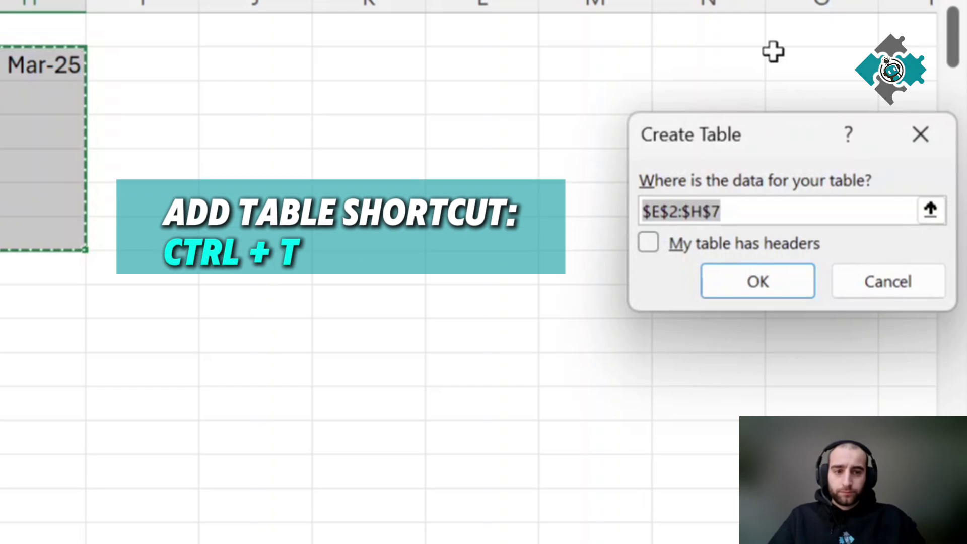
pyautogui.click(725, 252)
pyautogui.click(740, 281)
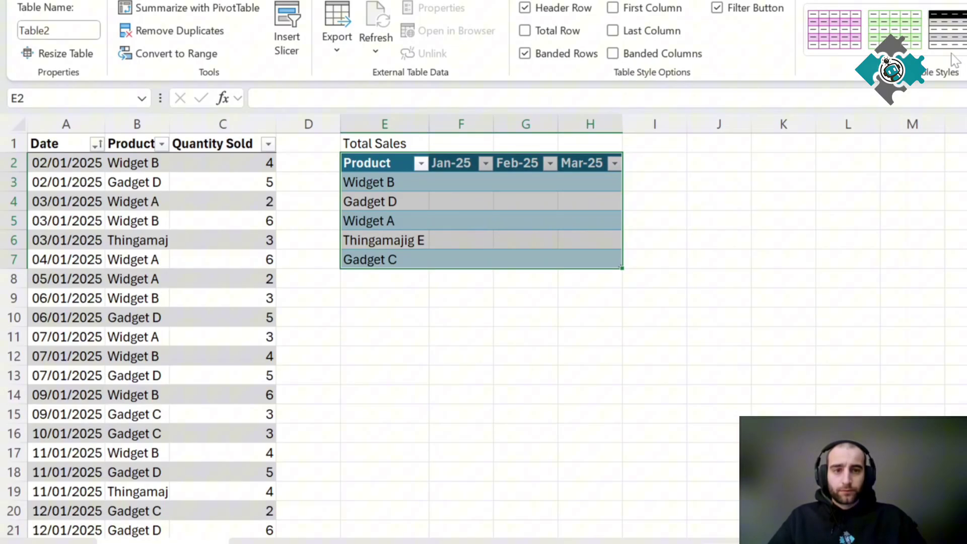
# - Apply a light grey banded table style and set it as the default
pyautogui.click(959, 93)
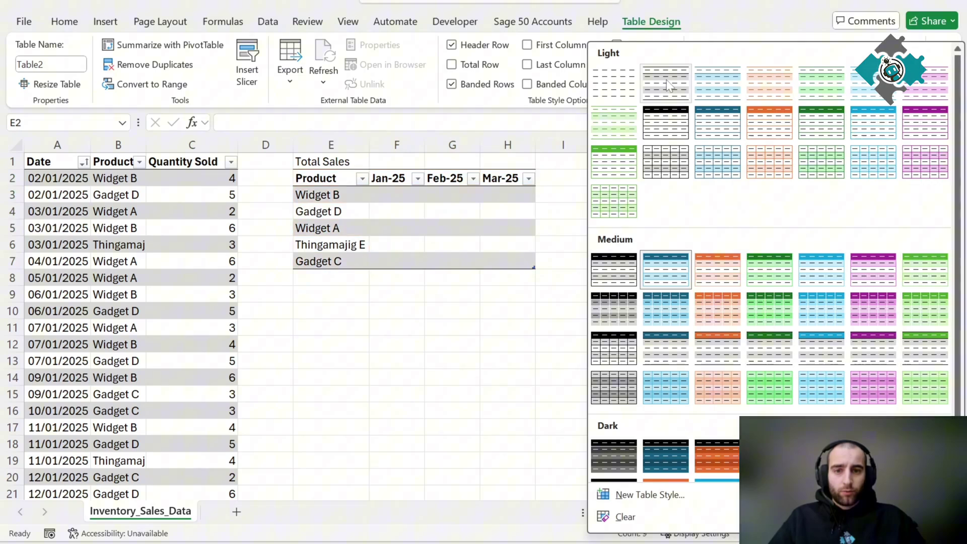
pyautogui.click(668, 86)
pyautogui.rightClick(755, 55)
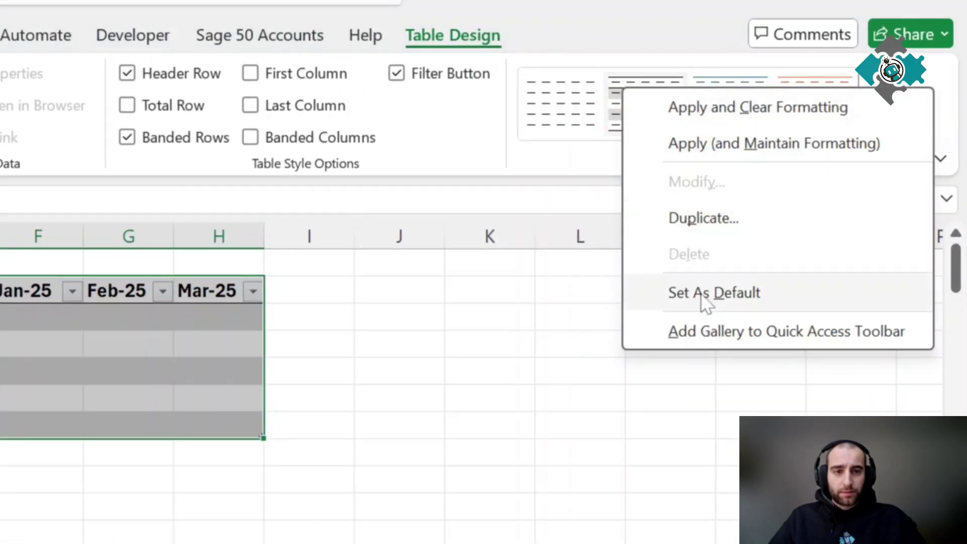
pyautogui.click(713, 293)
pyautogui.click(67, 349)
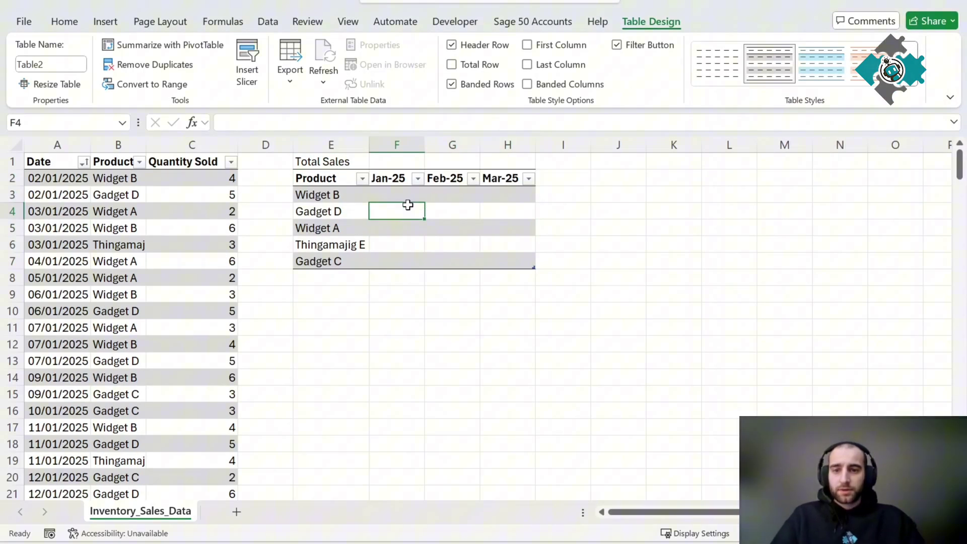
pyautogui.click(404, 194)
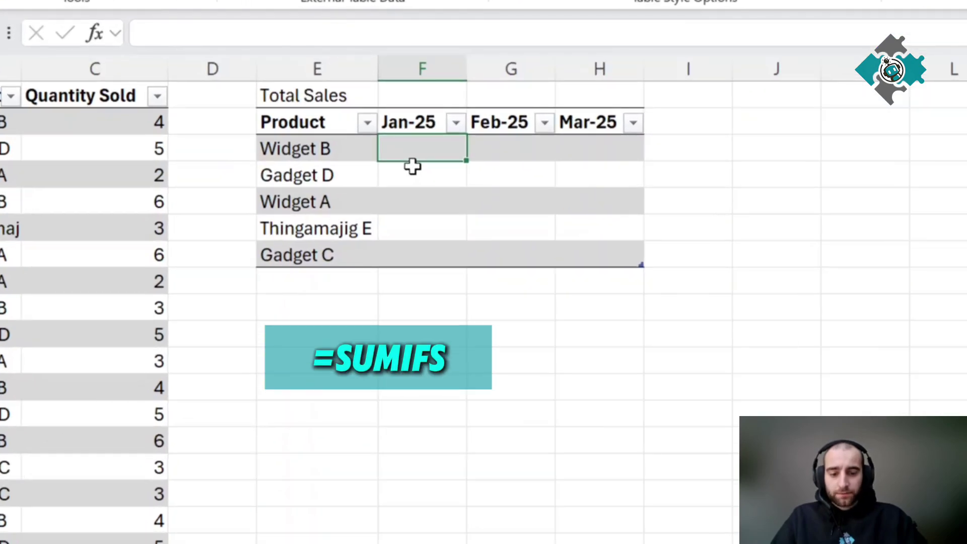
# - In F3 start a SUMIFS of Quantity Sold matching the row's product and dates >= the Jan-25 header
pyautogui.write('=sum')
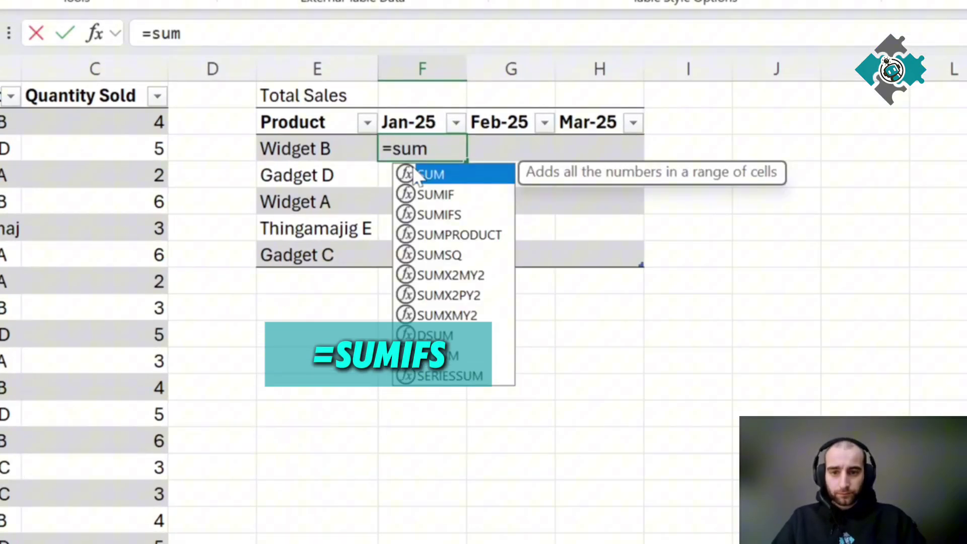
pyautogui.write('ifs(')
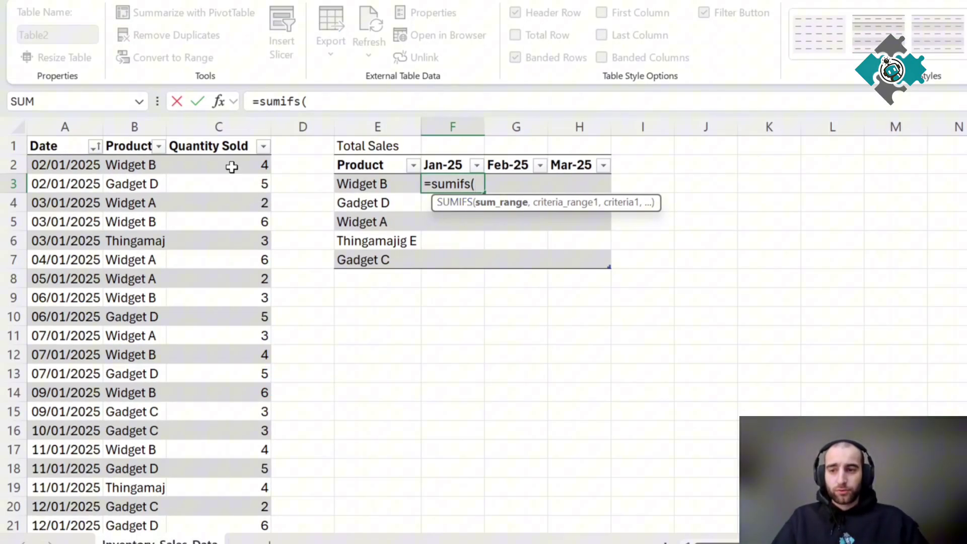
pyautogui.click(229, 136)
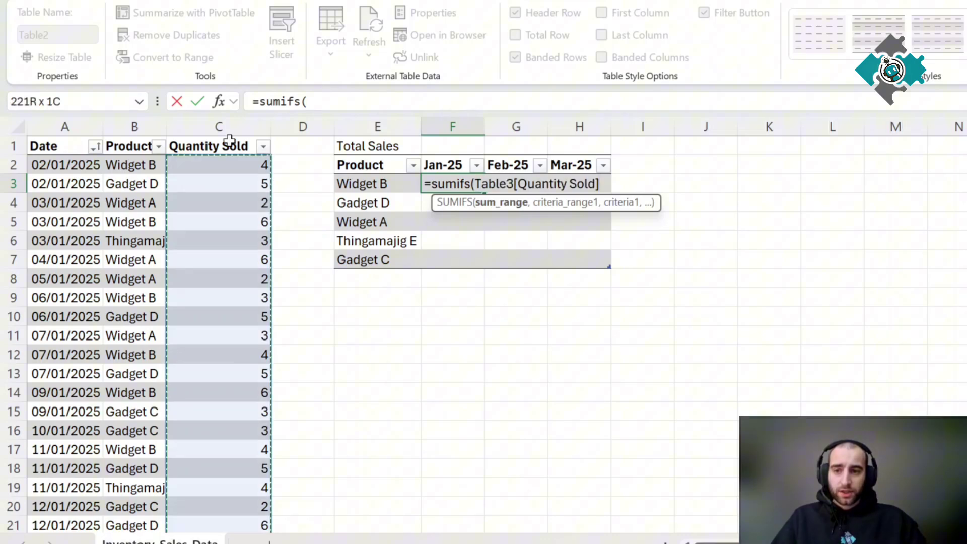
pyautogui.write(',')
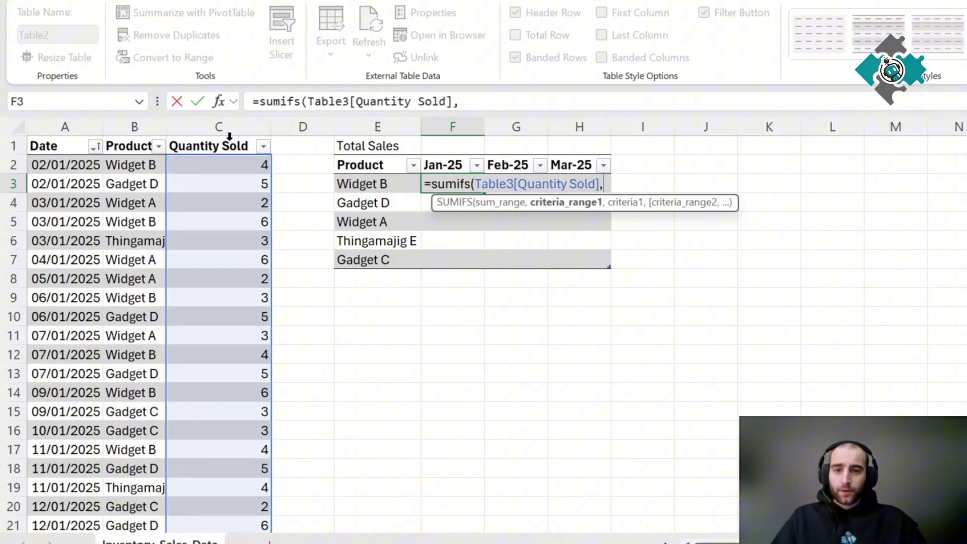
pyautogui.click(132, 136)
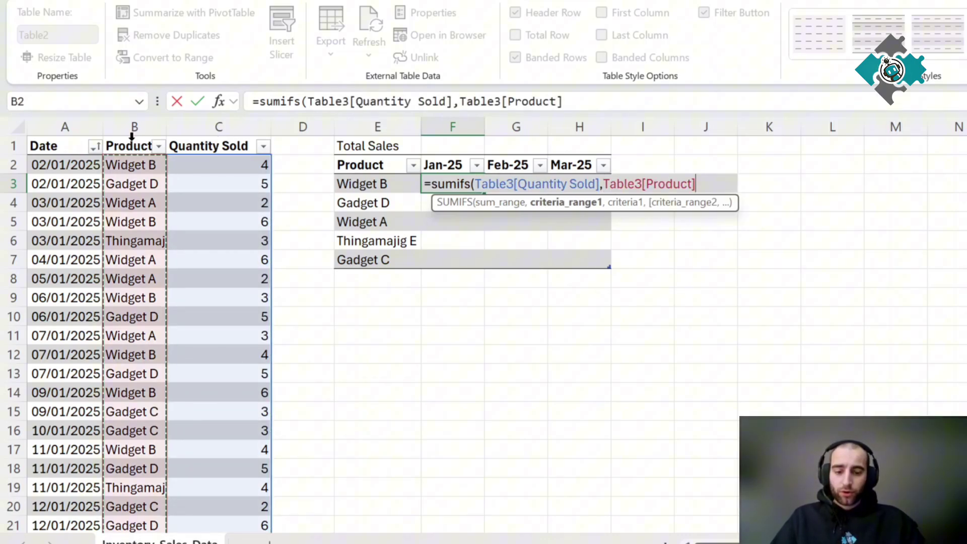
pyautogui.write(',')
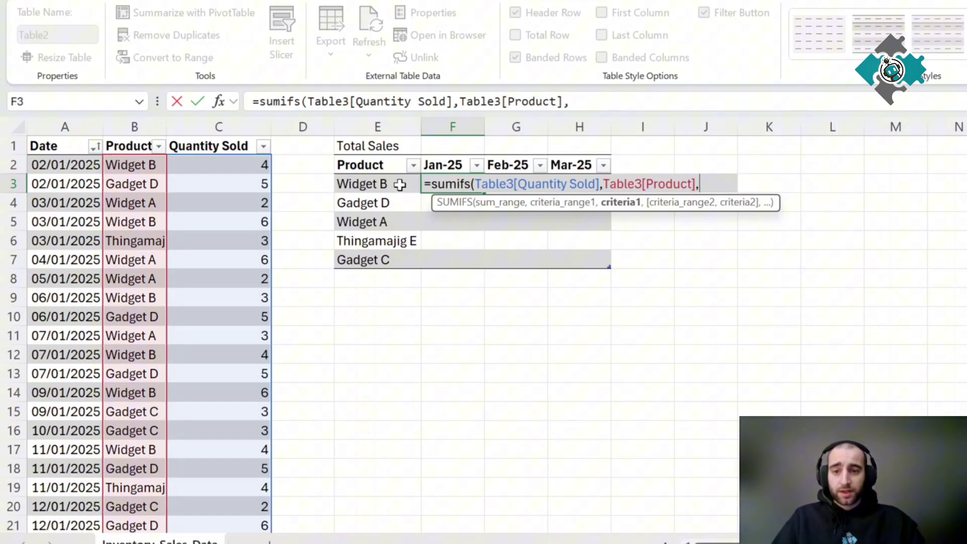
pyautogui.click(398, 183)
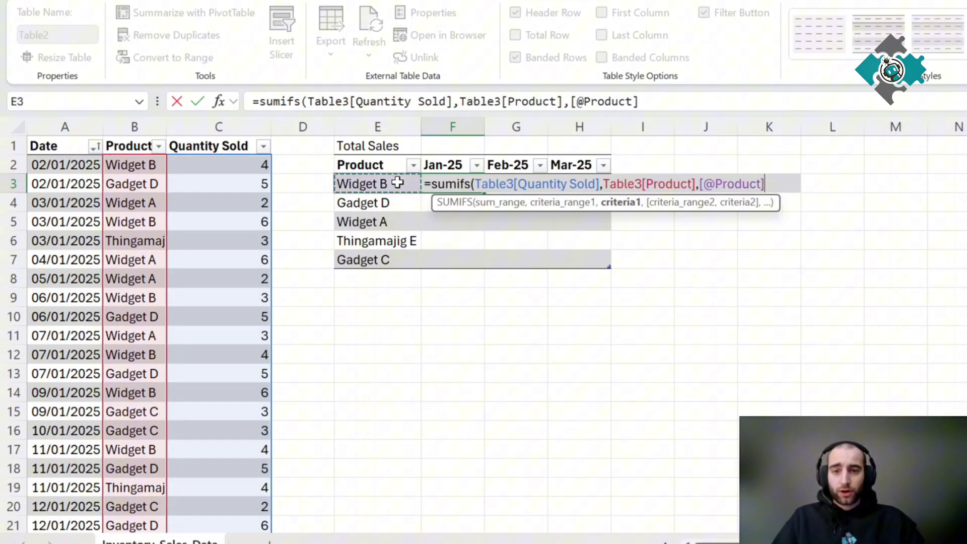
pyautogui.write(',')
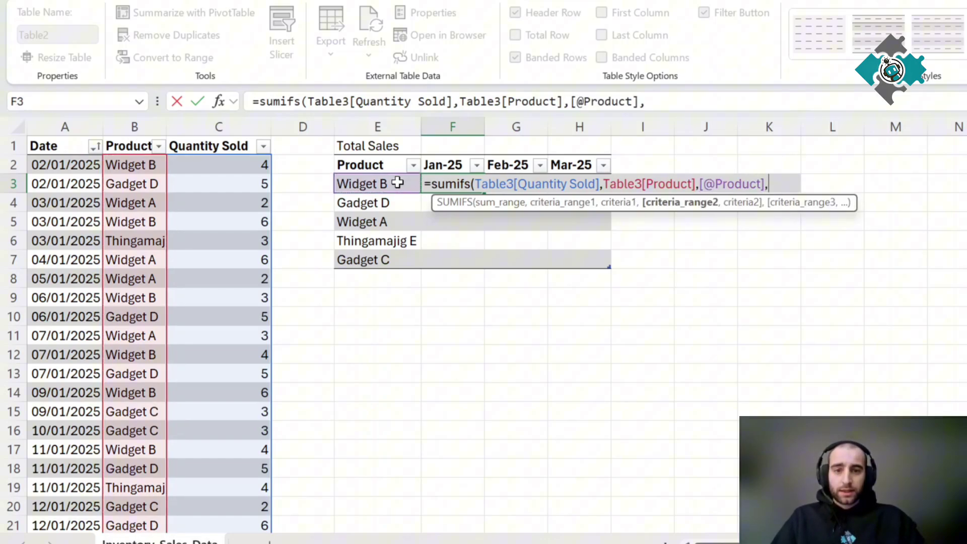
pyautogui.click(69, 144)
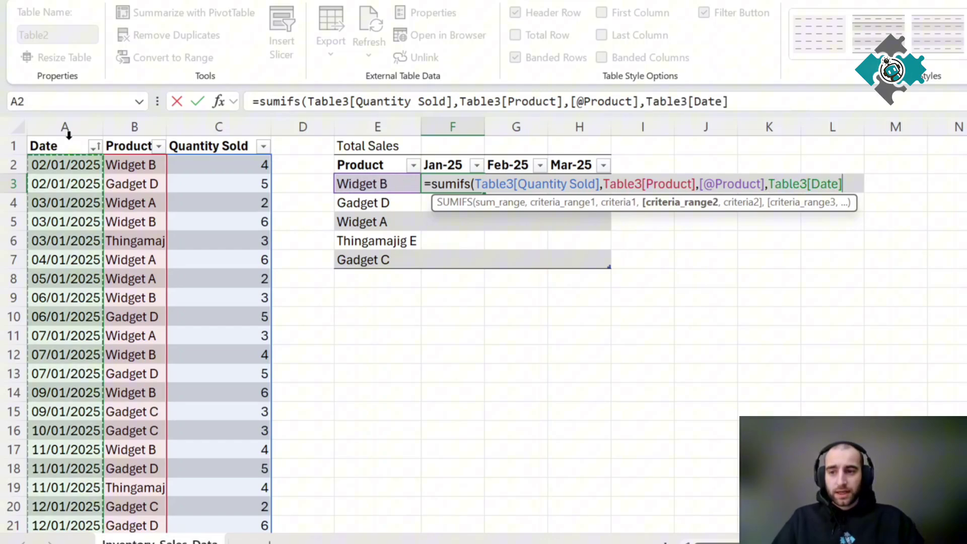
pyautogui.write(',')
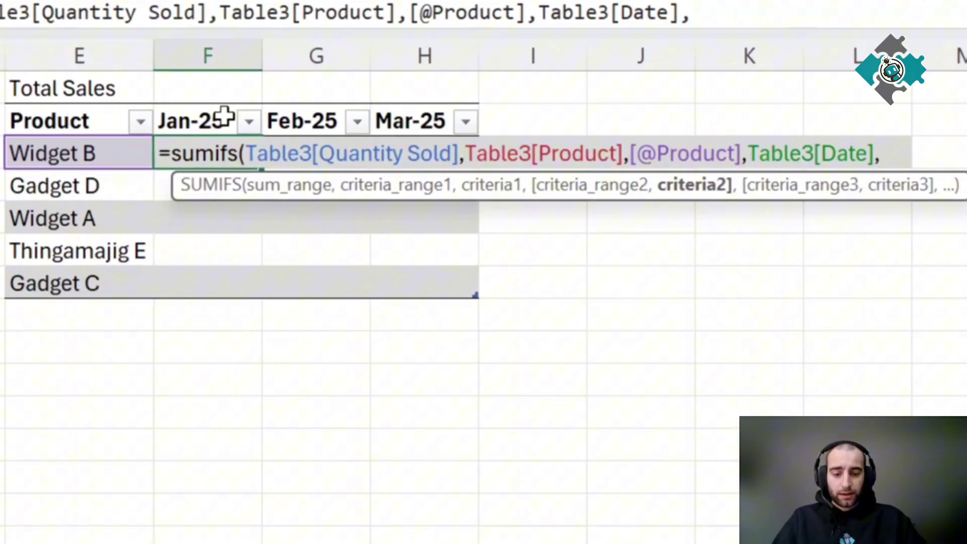
pyautogui.write('"')
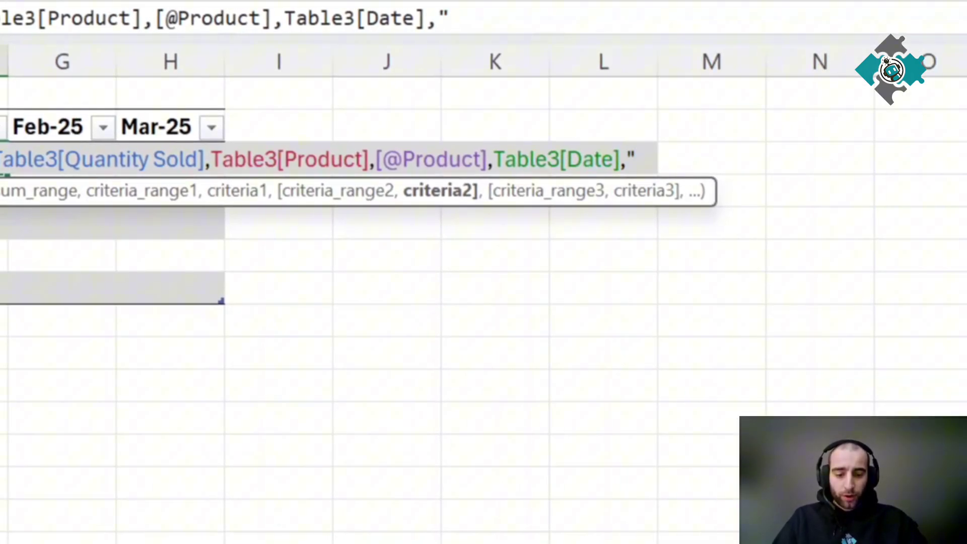
pyautogui.write('>')
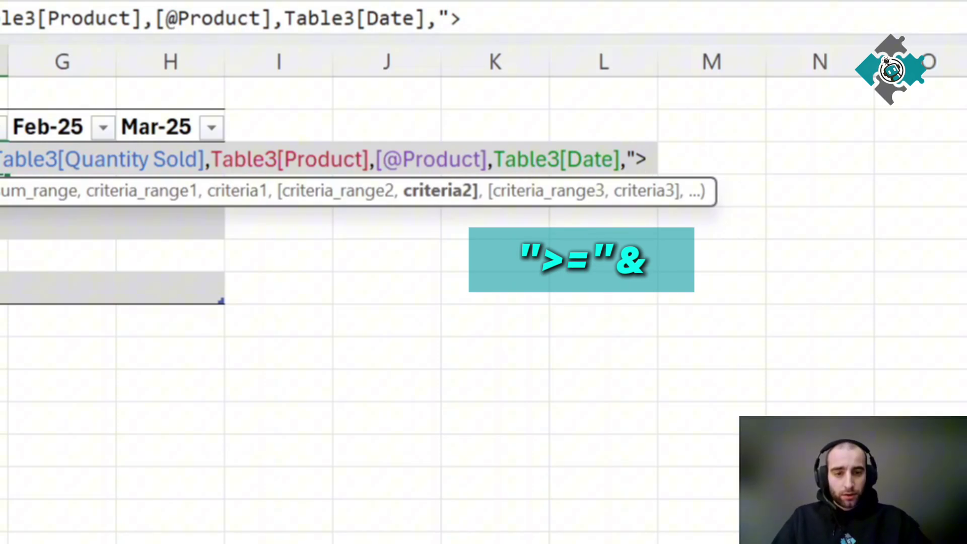
pyautogui.write('=')
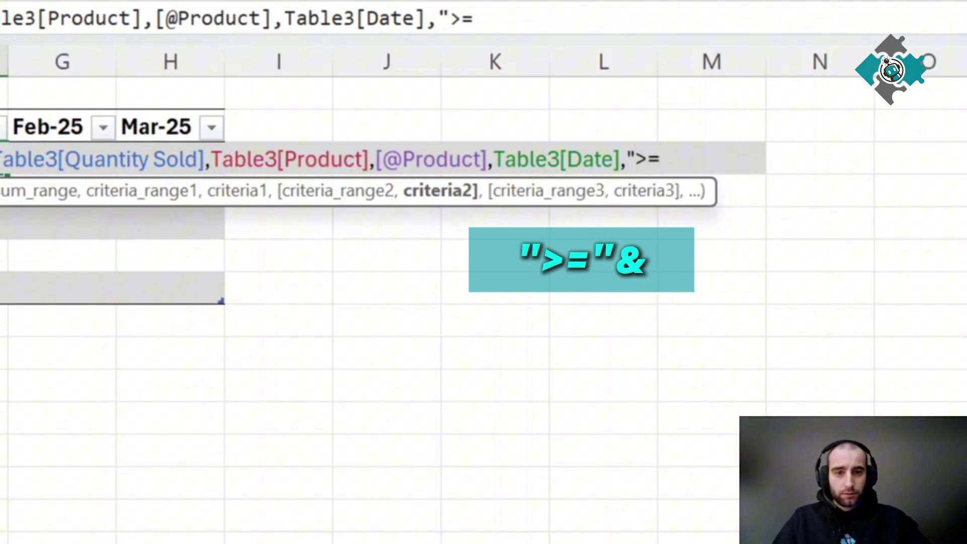
pyautogui.write('"&')
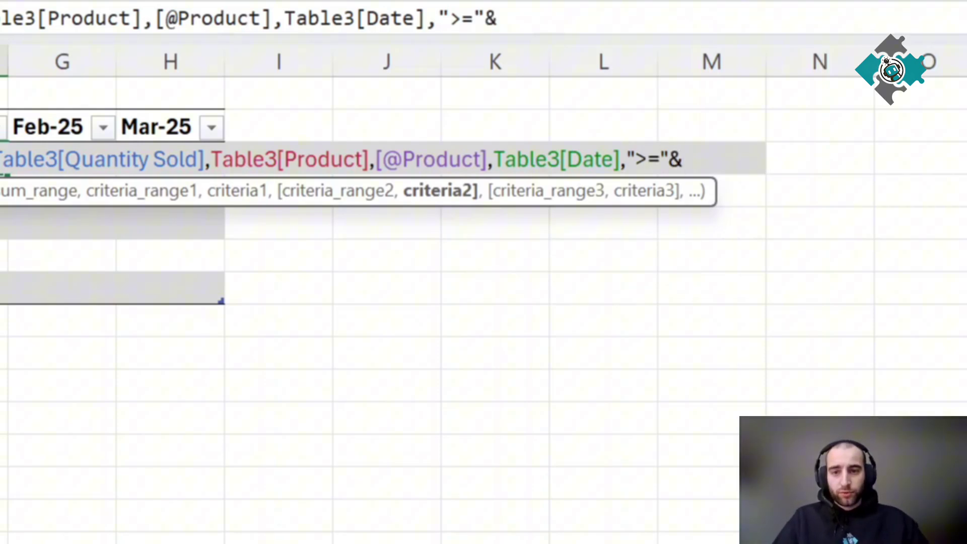
pyautogui.click(171, 230)
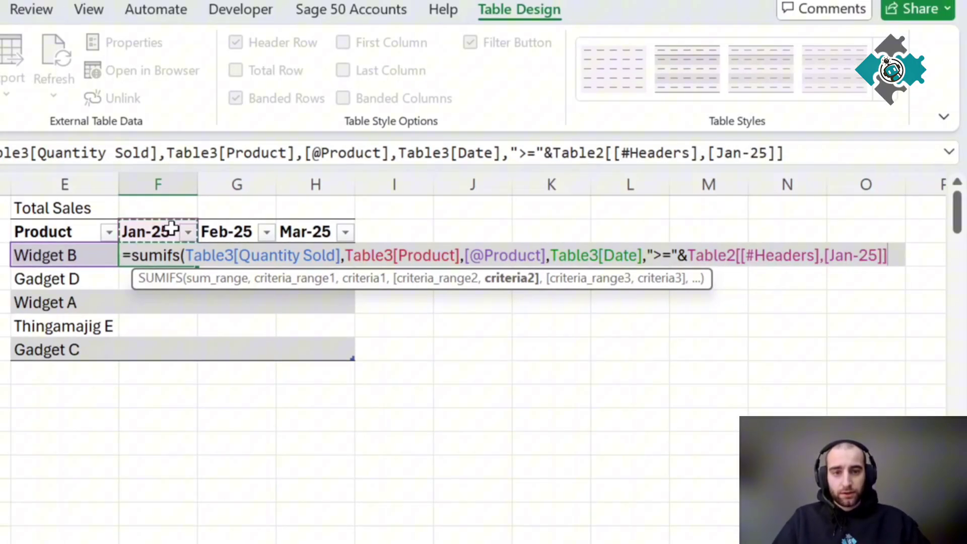
# - Add the <=EOMONTH(header,0) date limit, fix the missing parenthesis, and fill all three months
pyautogui.click(784, 153)
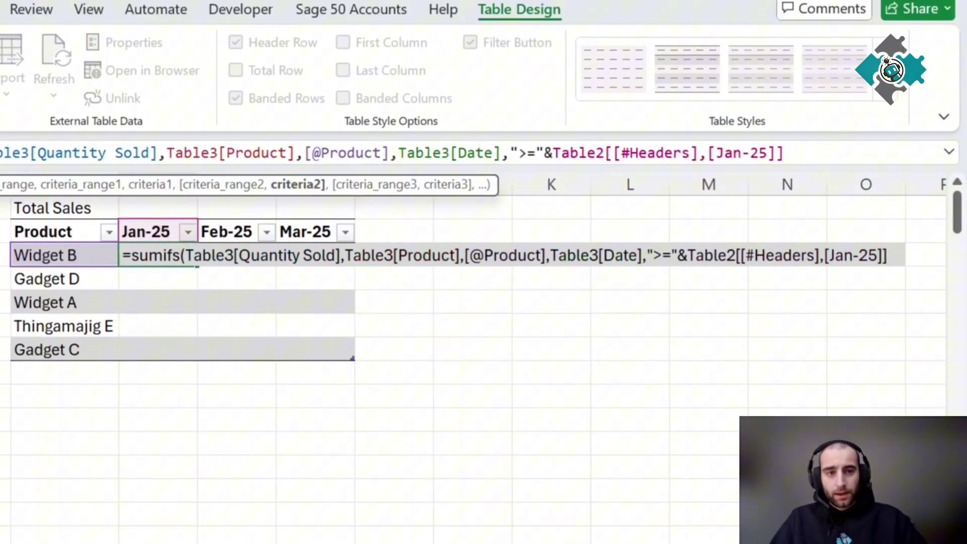
pyautogui.write(',')
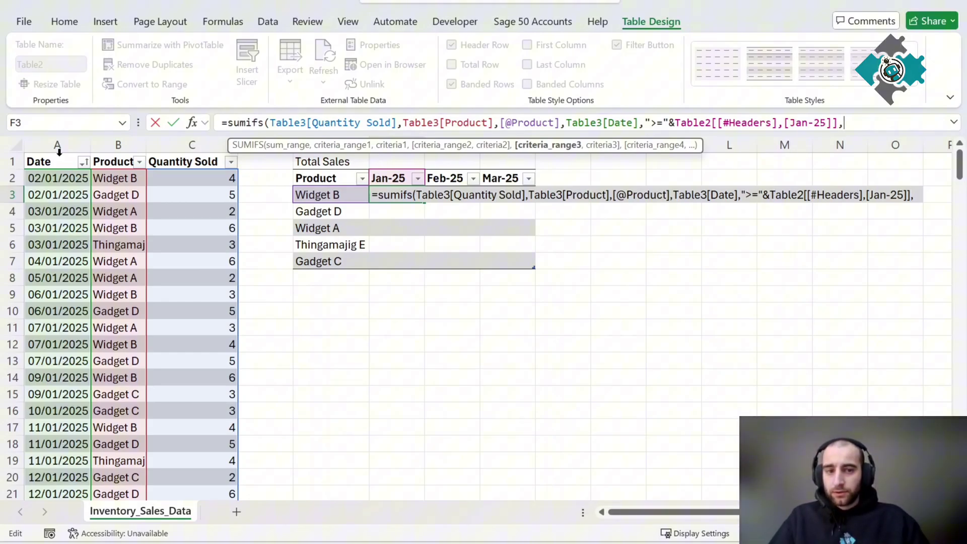
pyautogui.click(59, 151)
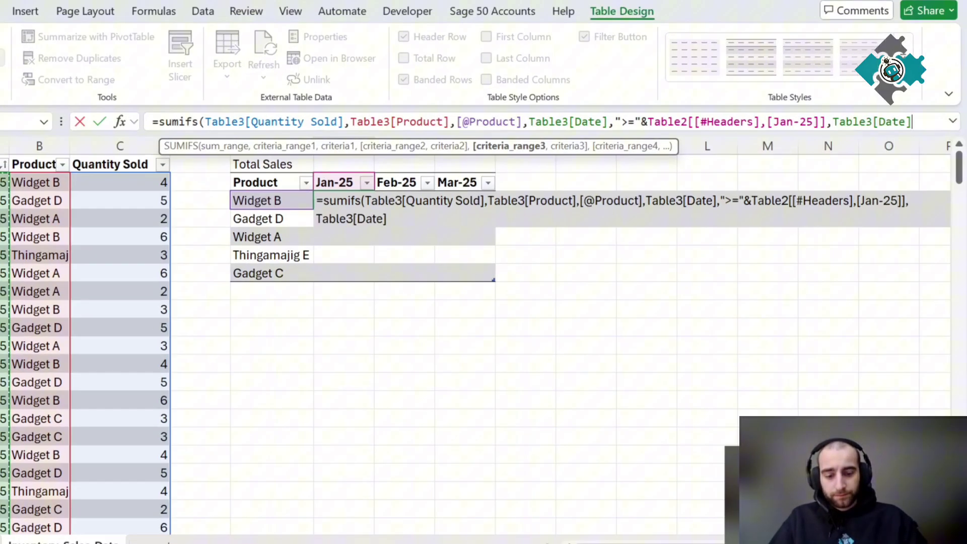
pyautogui.write(',')
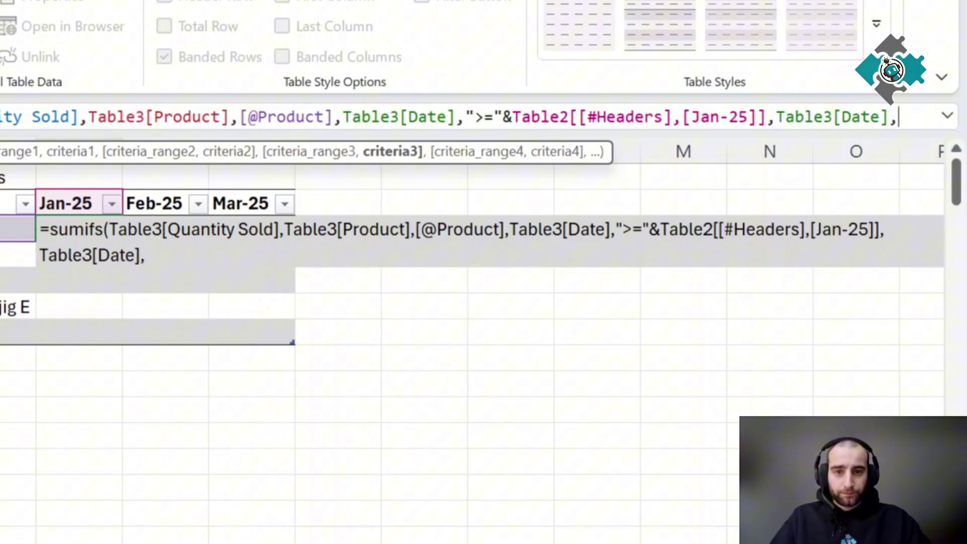
pyautogui.write('"')
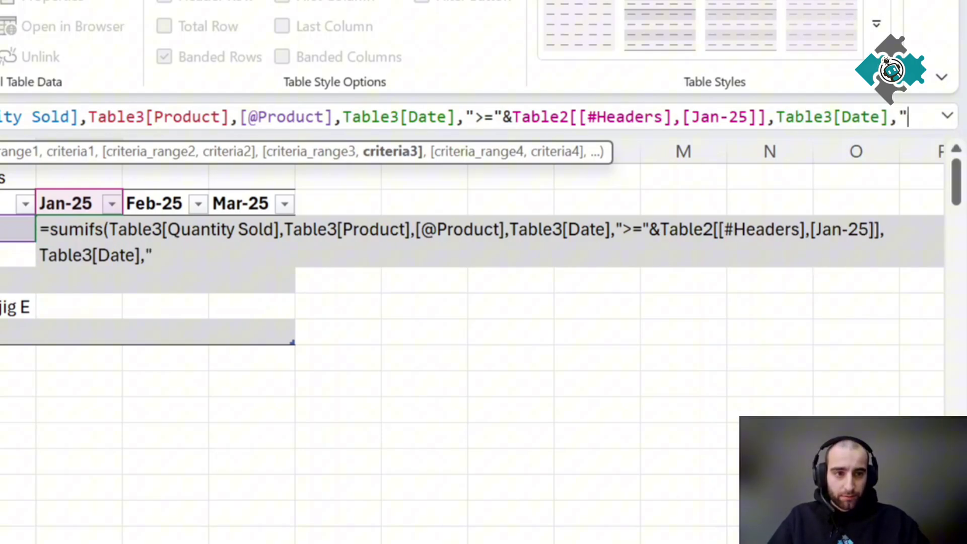
pyautogui.write('<')
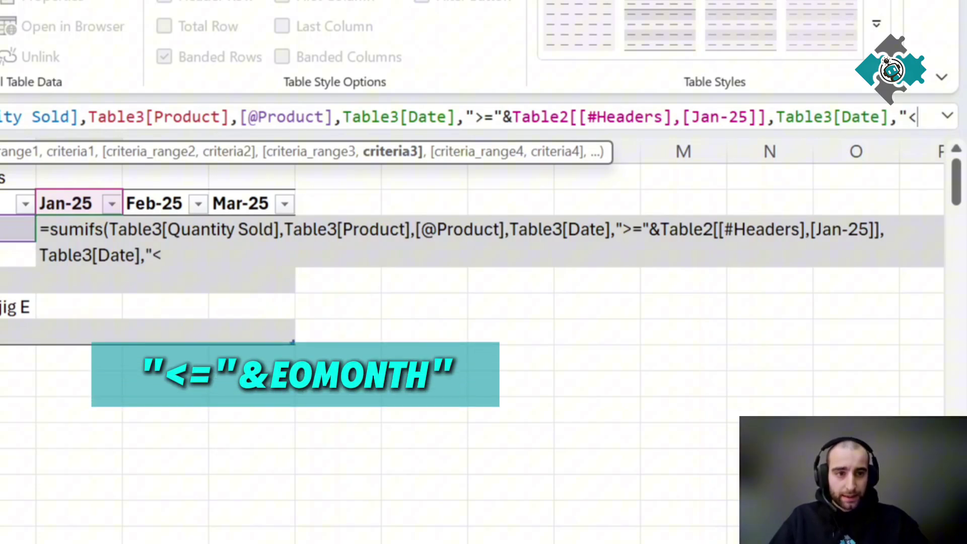
pyautogui.write('="')
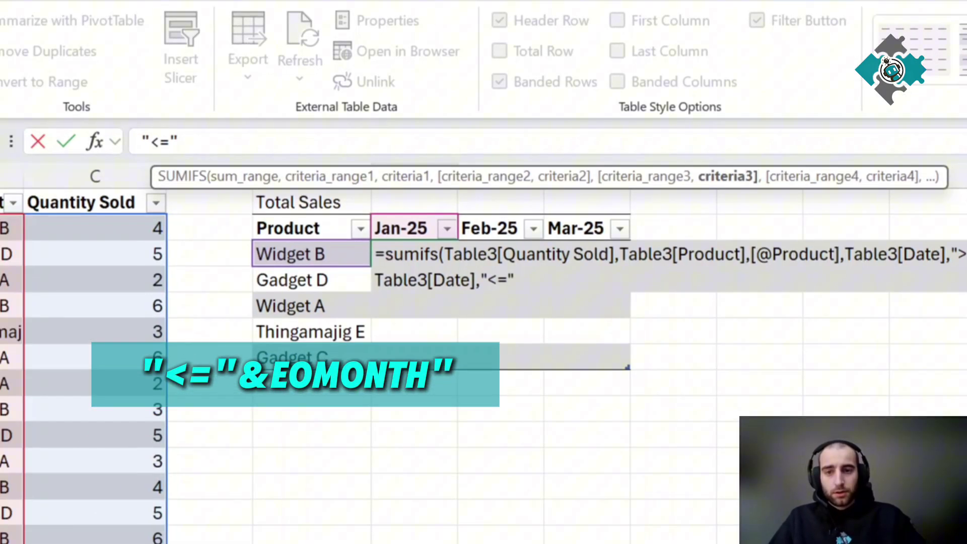
pyautogui.write('&')
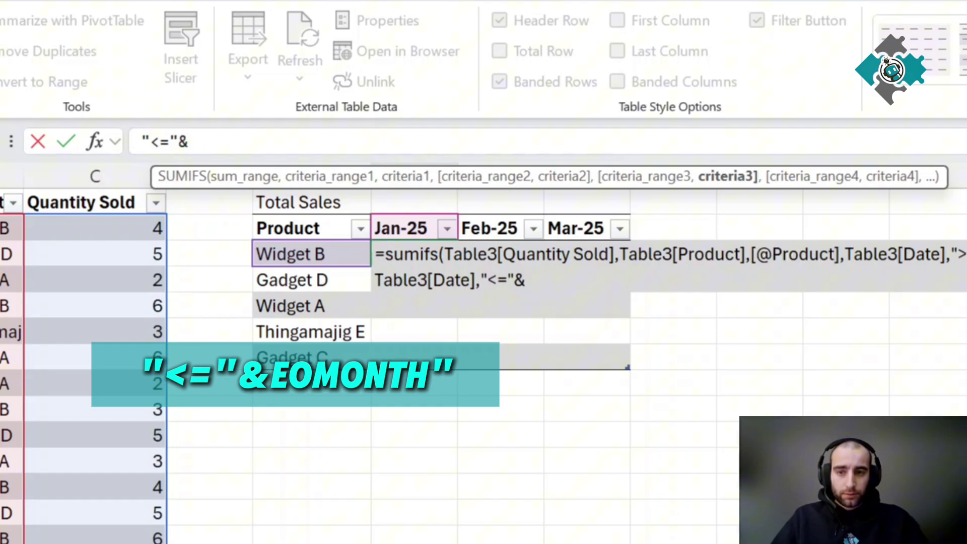
pyautogui.write('EOMONT')
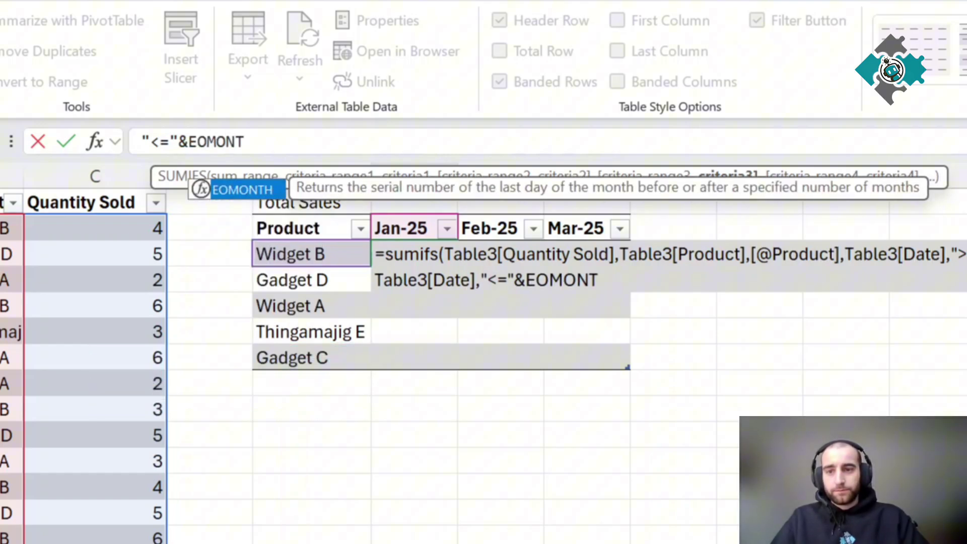
pyautogui.write('H')
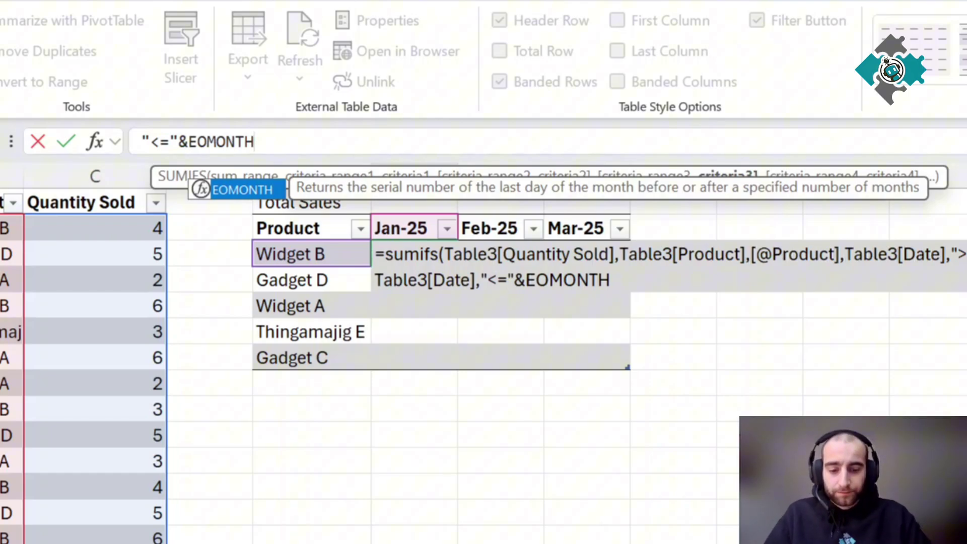
pyautogui.write('(')
pyautogui.click(393, 228)
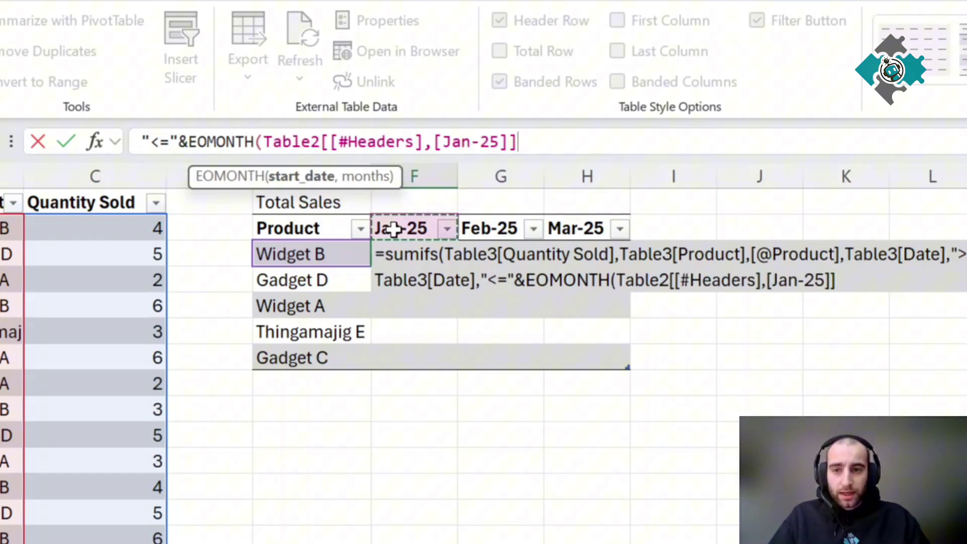
pyautogui.write(',')
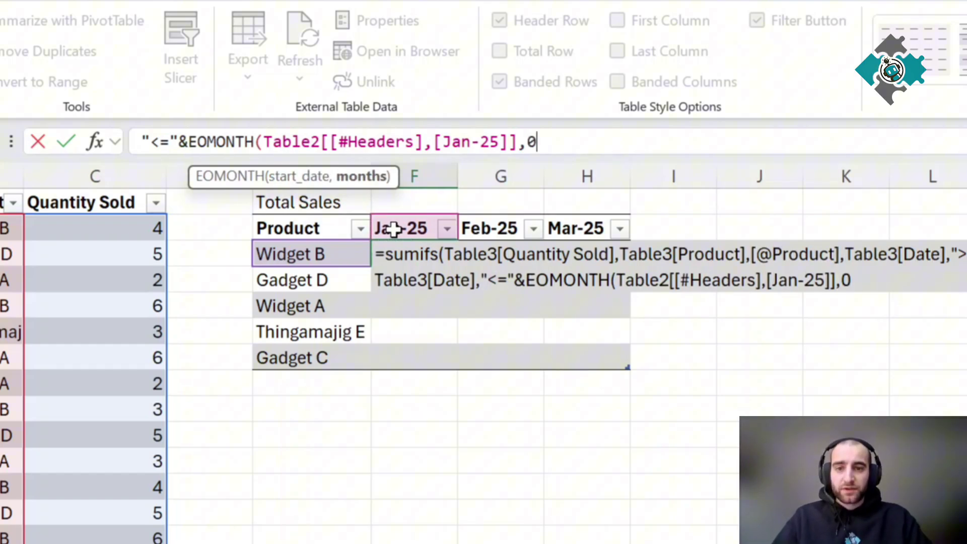
pyautogui.write('0)')
pyautogui.press('Return')
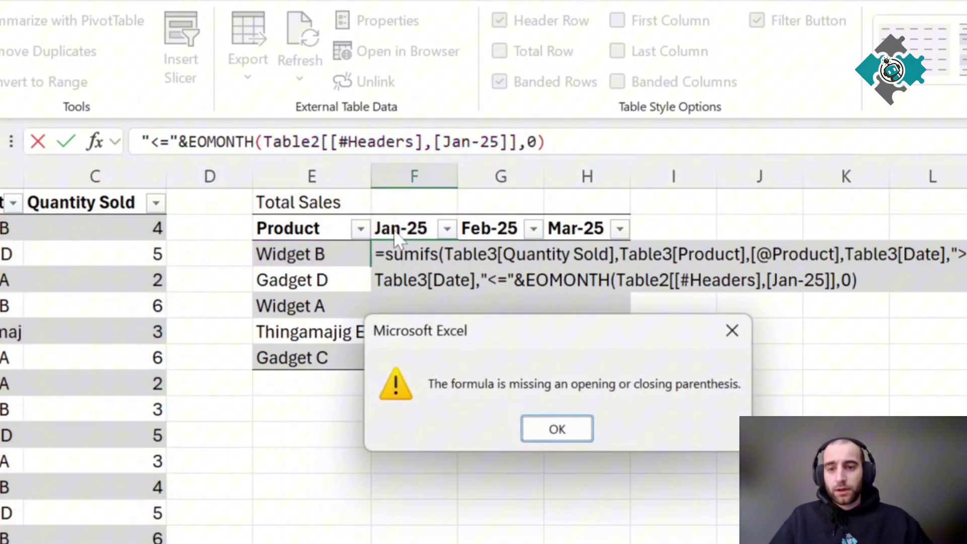
pyautogui.press('Return')
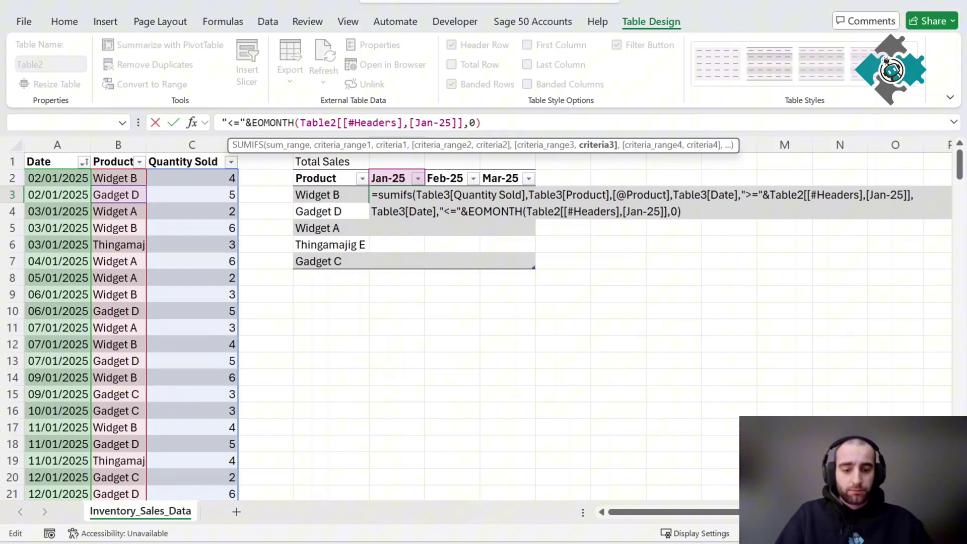
pyautogui.write(')')
pyautogui.press('Return')
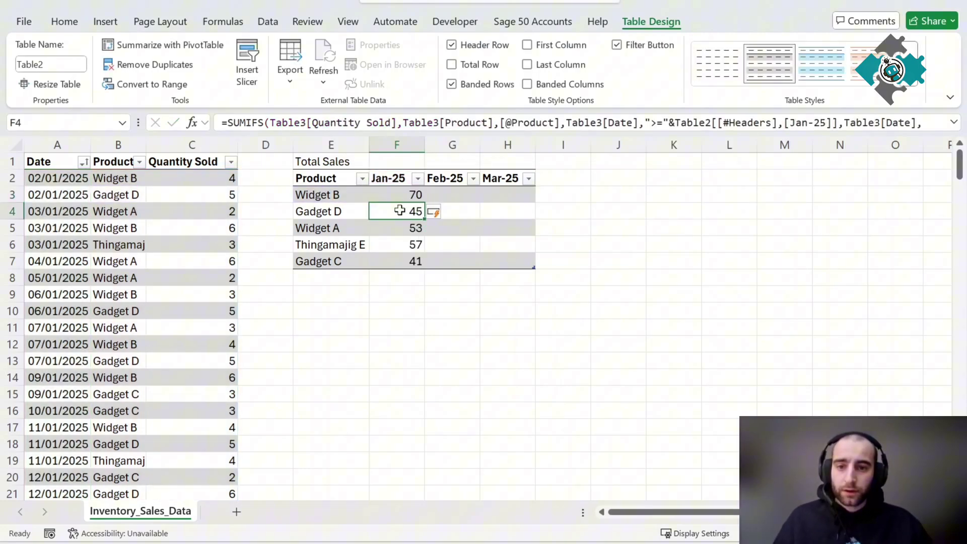
pyautogui.click(392, 195)
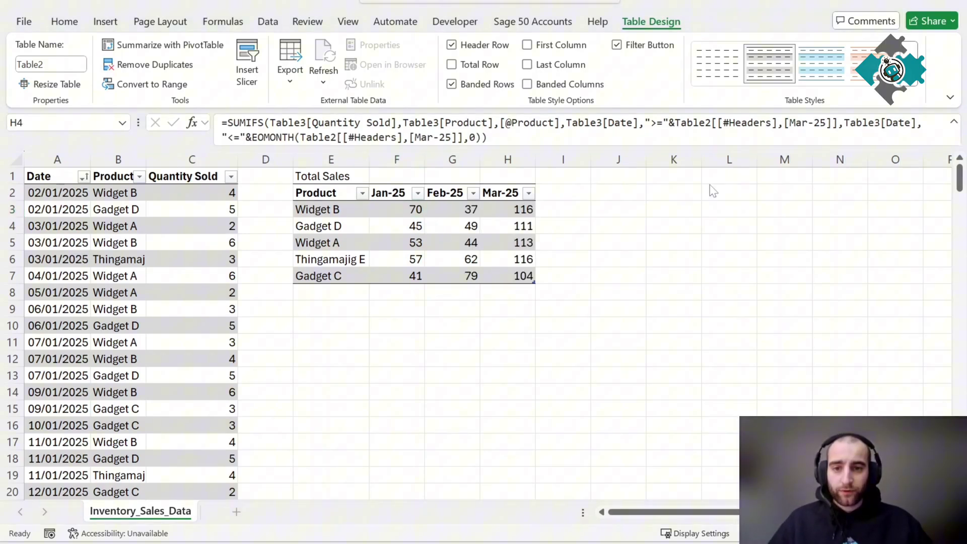
# - Duplicate the Total Sales table at E9 and retitle it Predicted Sales
pyautogui.click(562, 342)
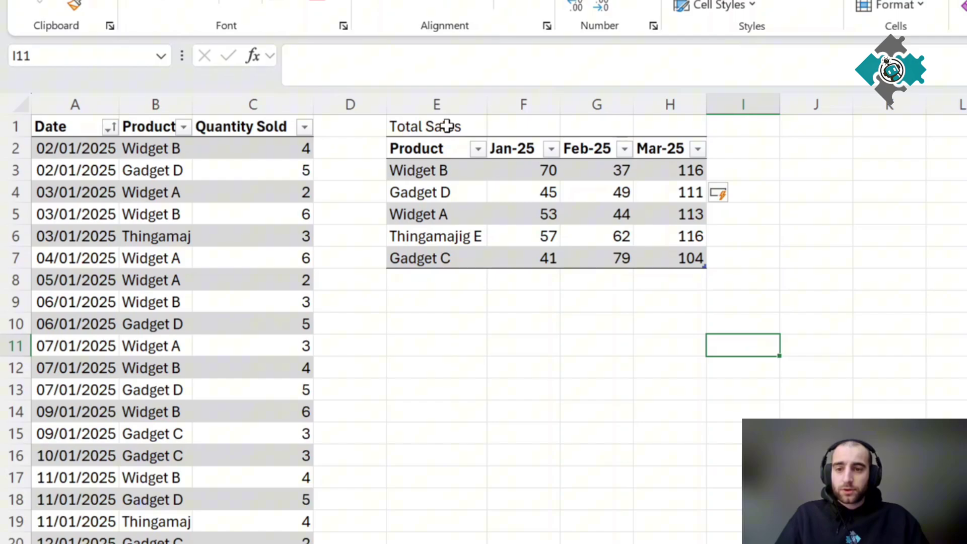
pyautogui.moveTo(447, 126); pyautogui.dragTo(688, 257)
pyautogui.hotkey('ctrl', 'c')
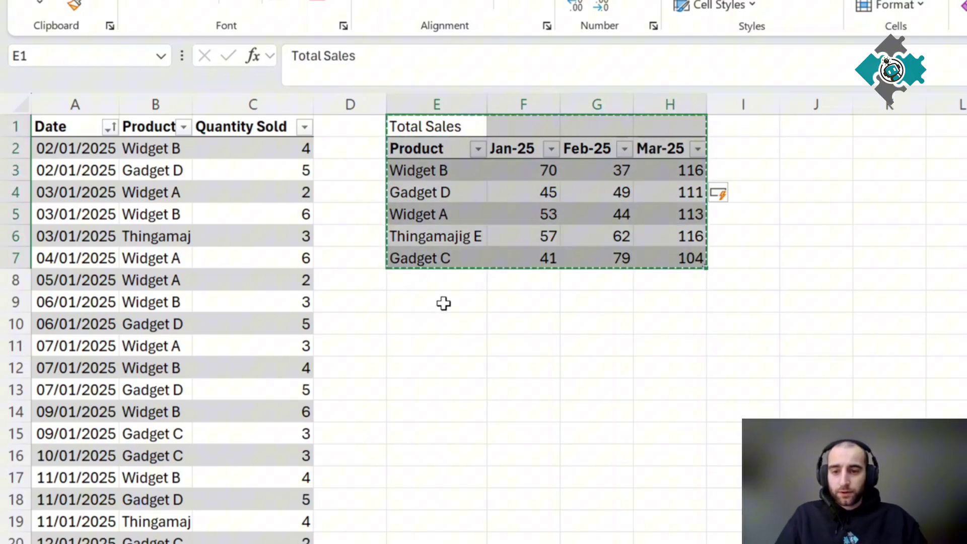
pyautogui.click(443, 303)
pyautogui.hotkey('ctrl', 'v')
pyautogui.doubleClick(408, 302)
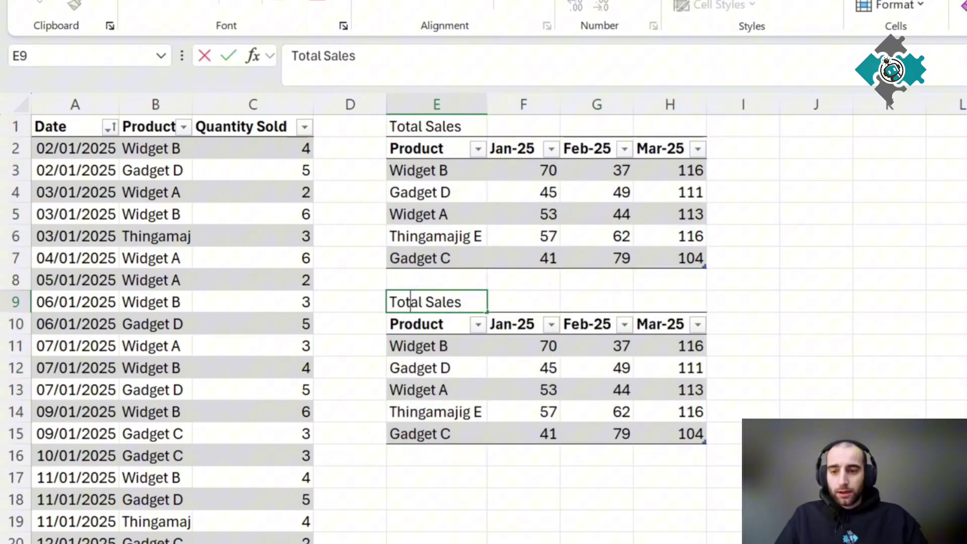
pyautogui.hotkey('shift', 'Home')
pyautogui.write('Predicted')
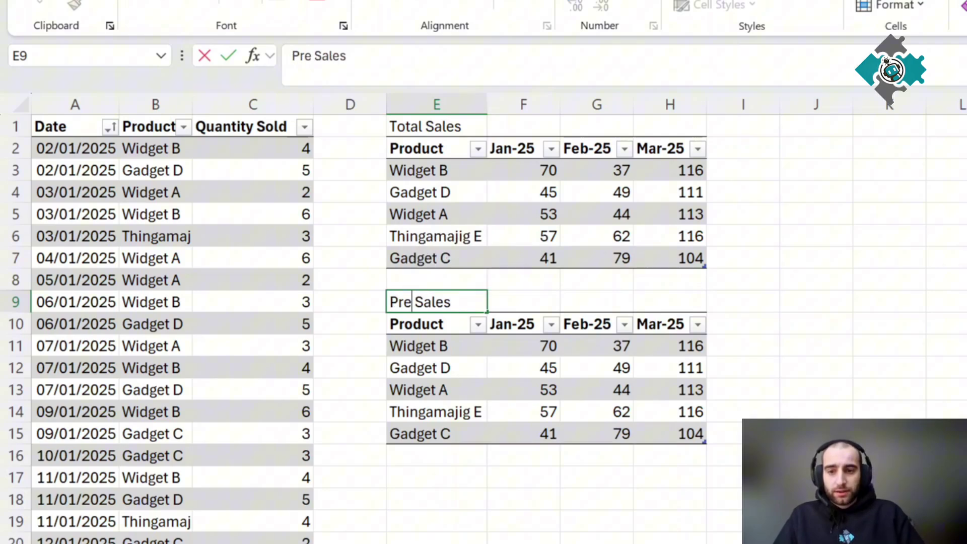
pyautogui.click(528, 395)
# - Clear the copied values and delete the Jan-25 and Feb-25 columns
pyautogui.moveTo(529, 348); pyautogui.dragTo(665, 438)
pyautogui.write('=')
pyautogui.press('BackSpace')
pyautogui.press('Escape')
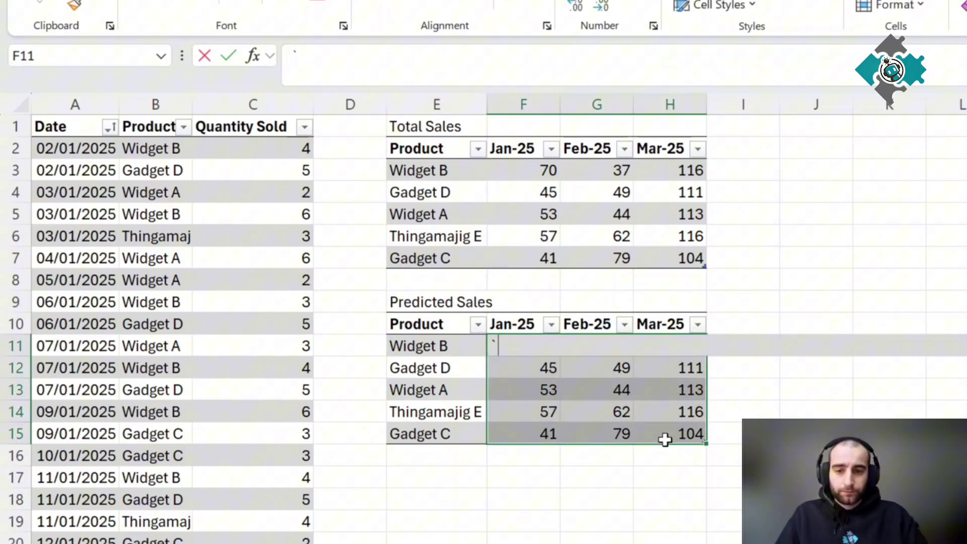
pyautogui.press('Delete')
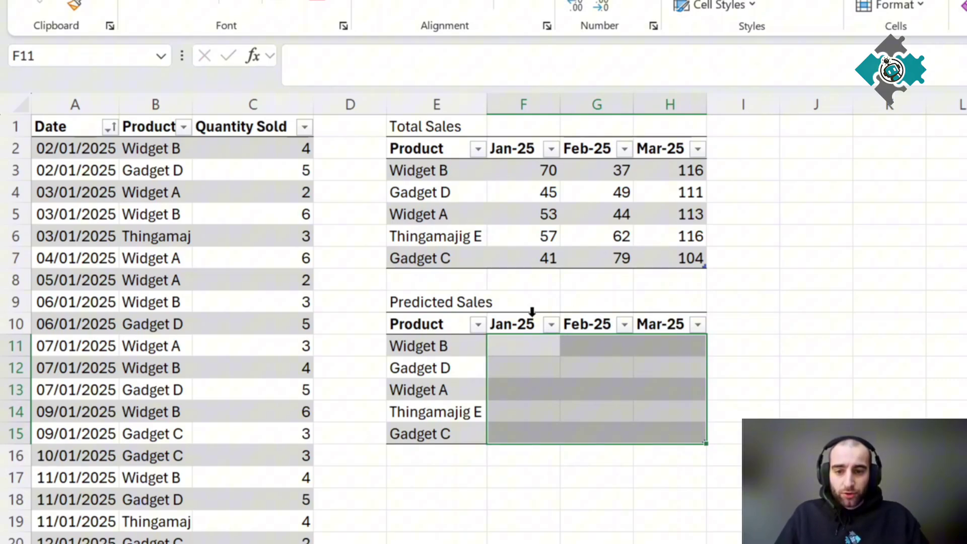
pyautogui.hotkey('shift', 'Left')
pyautogui.hotkey('ctrl', '-')
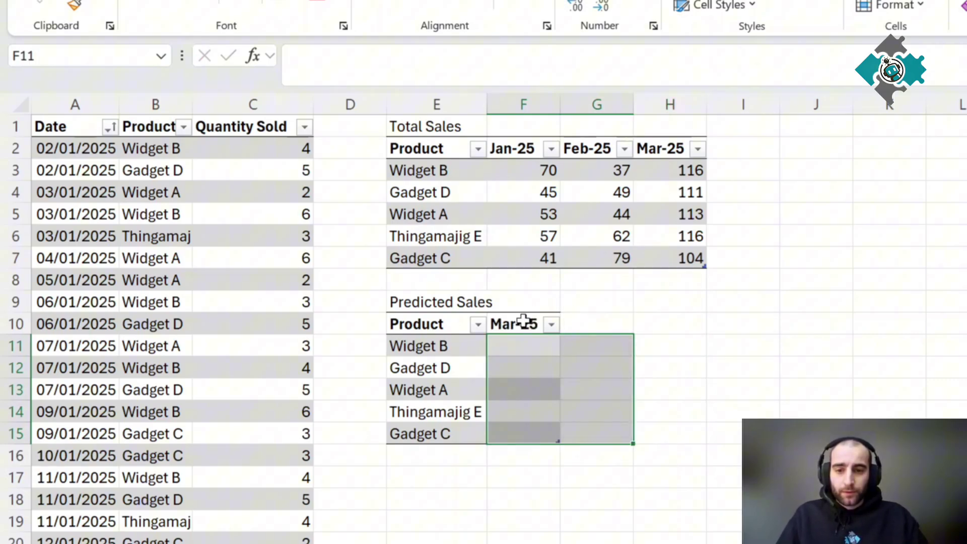
# - Rename the remaining month header to Apr-25
pyautogui.click(525, 321)
pyautogui.click(300, 55)
pyautogui.doubleClick(305, 55)
pyautogui.write('AP')
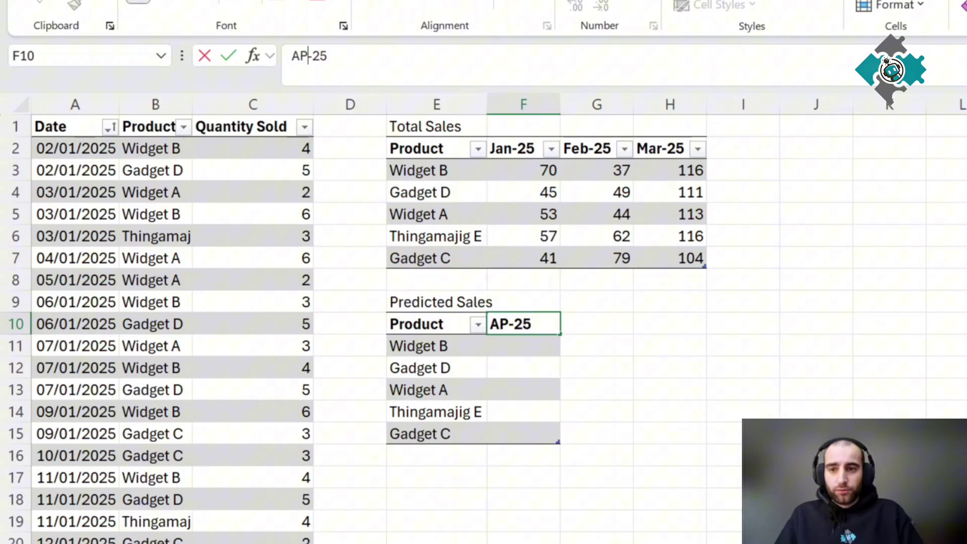
pyautogui.press('BackSpace')
pyautogui.write('pri')
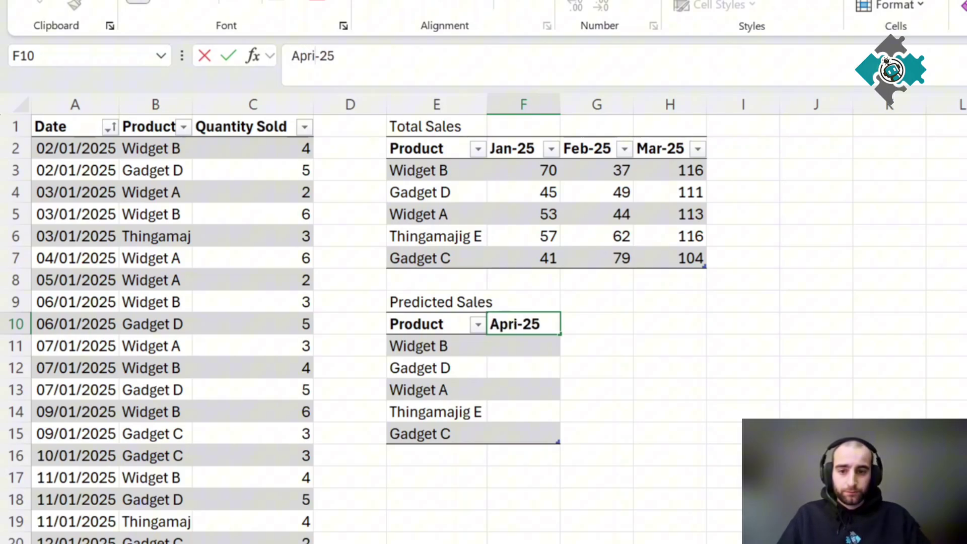
pyautogui.press('BackSpace')
pyautogui.press('Return')
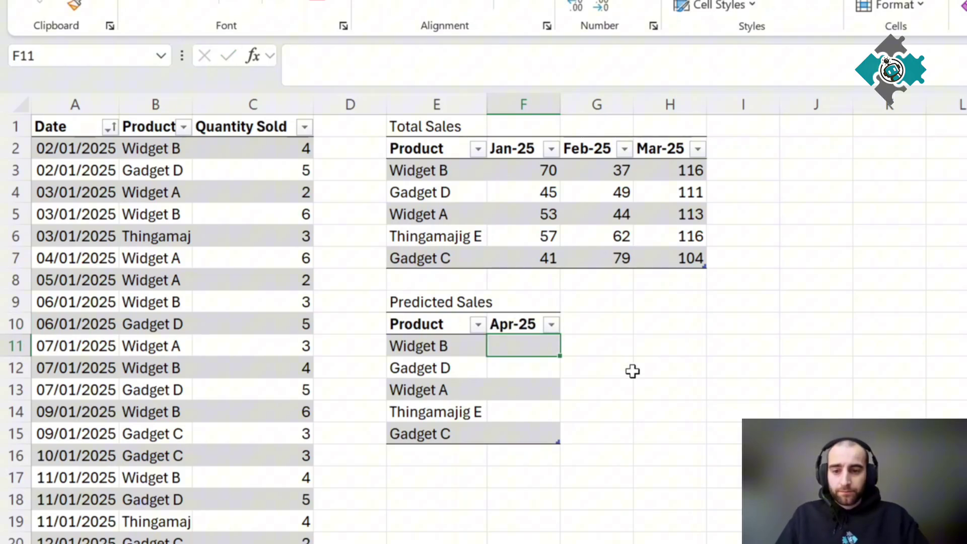
# - Fill Apr-25 with =AVERAGE(F3:H3) per product and round to whole numbers, e.g. Widget B 74
pyautogui.write('=averag')
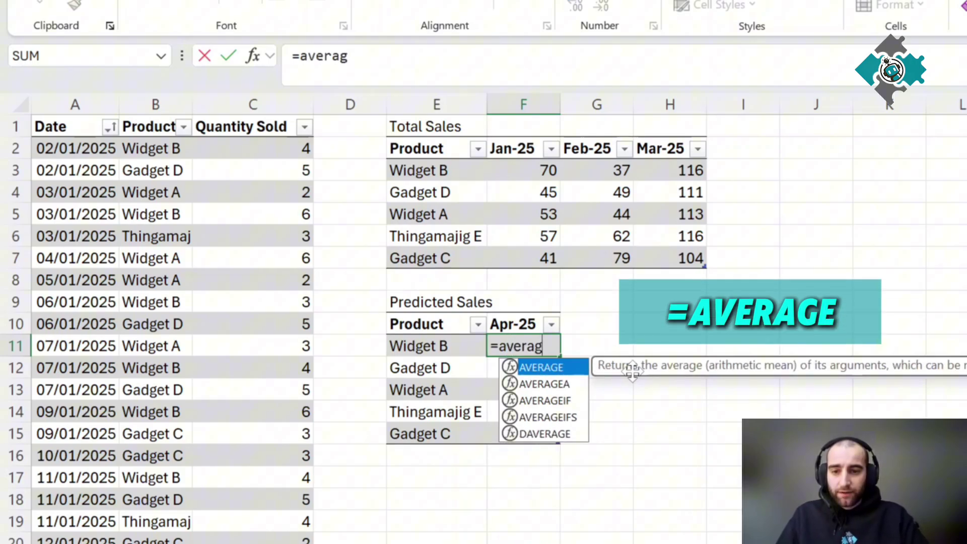
pyautogui.write('e(')
pyautogui.moveTo(524, 170); pyautogui.dragTo(676, 170)
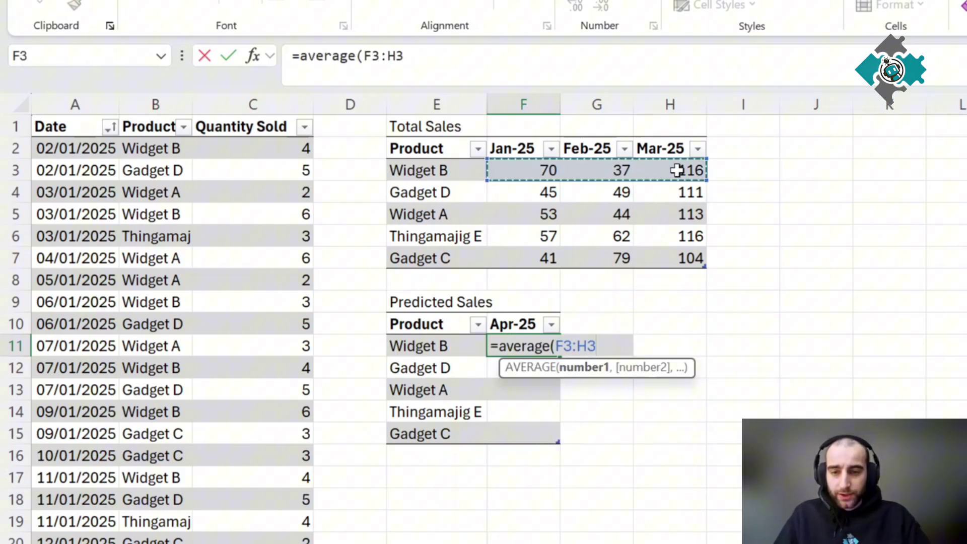
pyautogui.write(')')
pyautogui.press('Return')
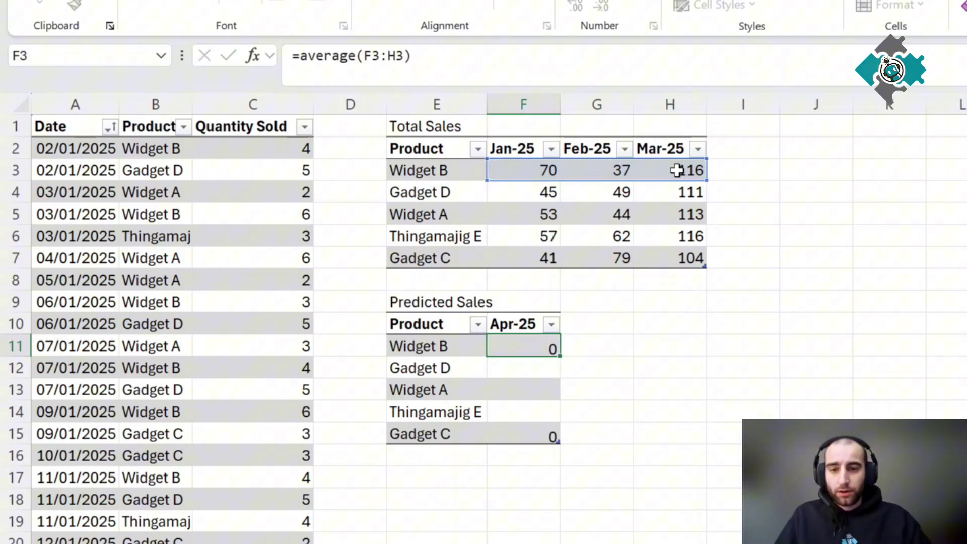
pyautogui.moveTo(519, 346); pyautogui.dragTo(520, 431)
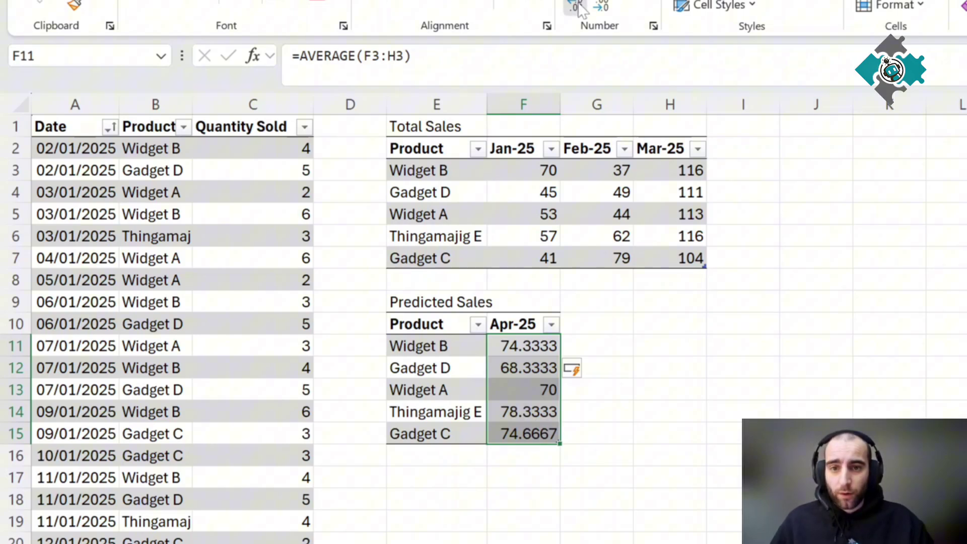
pyautogui.click(601, 8)
pyautogui.click(602, 10)
pyautogui.click(602, 9)
pyautogui.click(603, 10)
pyautogui.click(602, 10)
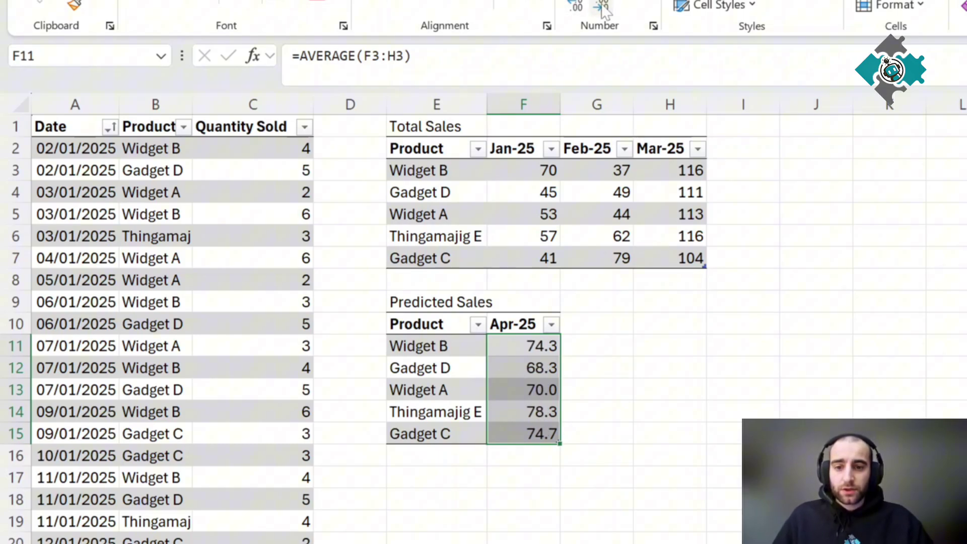
pyautogui.click(602, 10)
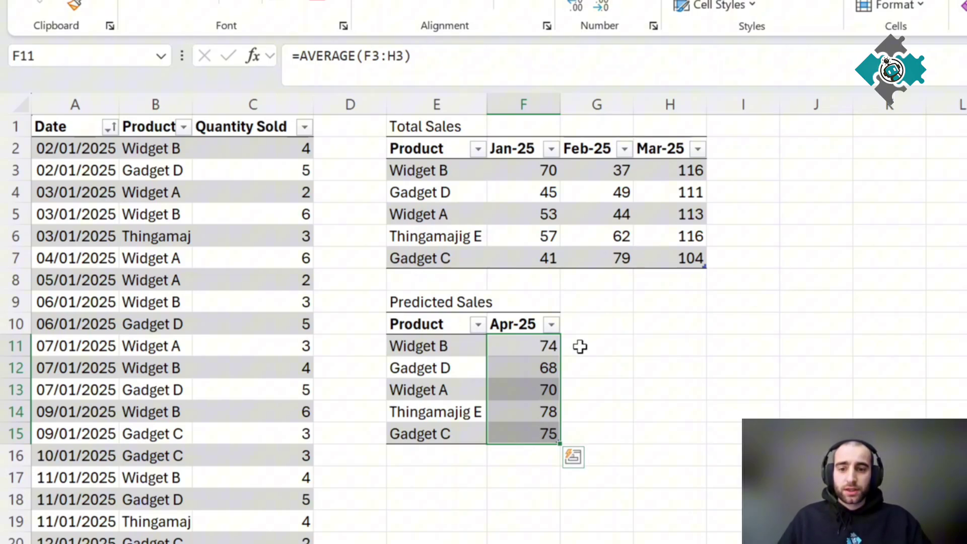
# - Copy the Predicted Sales table to E17 and clear its Apr-25 values
pyautogui.scroll(-2, 498, 326)
pyautogui.click(521, 387)
pyautogui.click(476, 344)
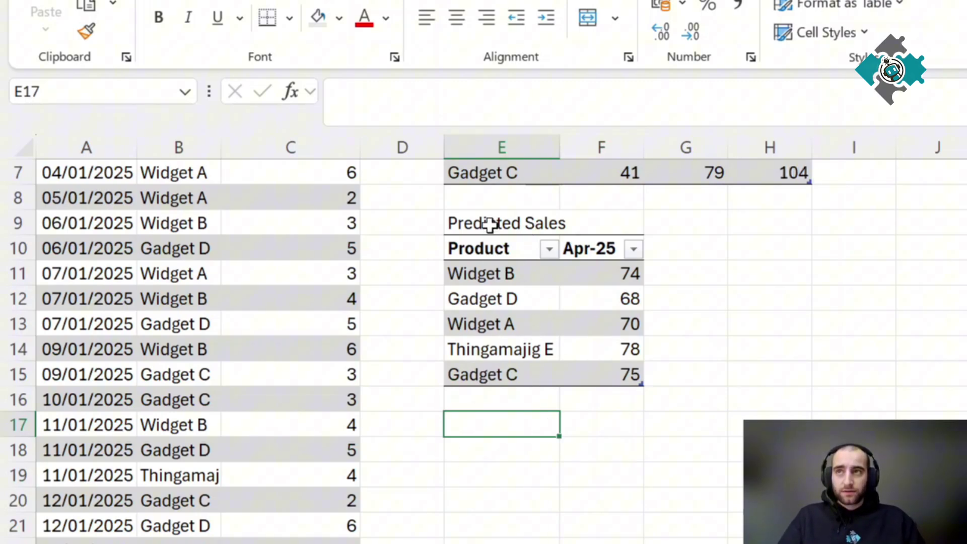
pyautogui.moveTo(490, 225); pyautogui.dragTo(602, 372)
pyautogui.hotkey('ctrl', 'c')
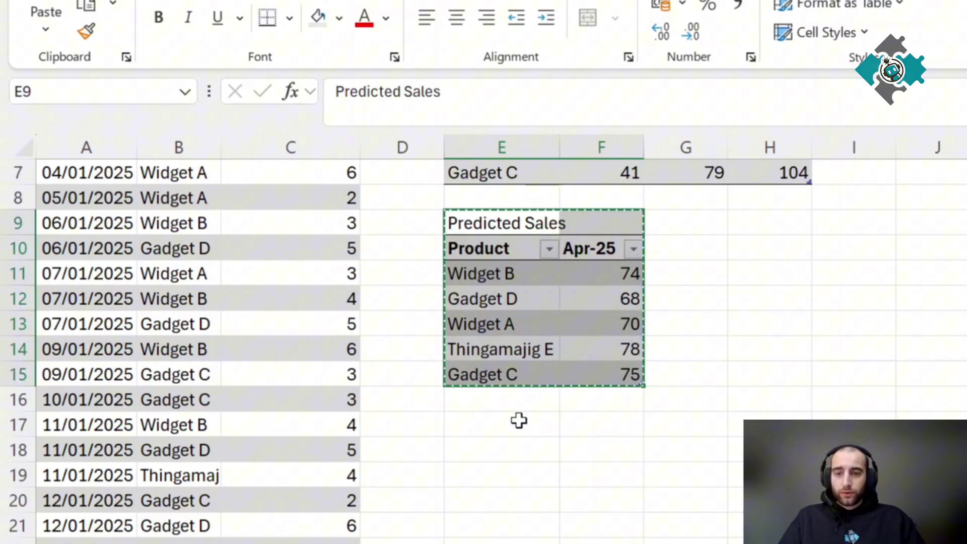
pyautogui.click(518, 420)
pyautogui.hotkey('ctrl', 'v')
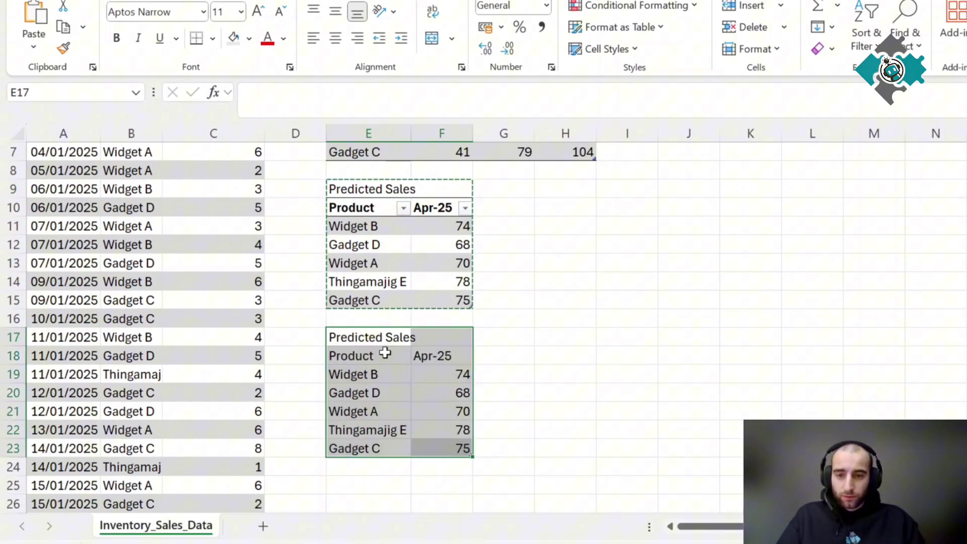
pyautogui.moveTo(438, 374); pyautogui.dragTo(458, 448)
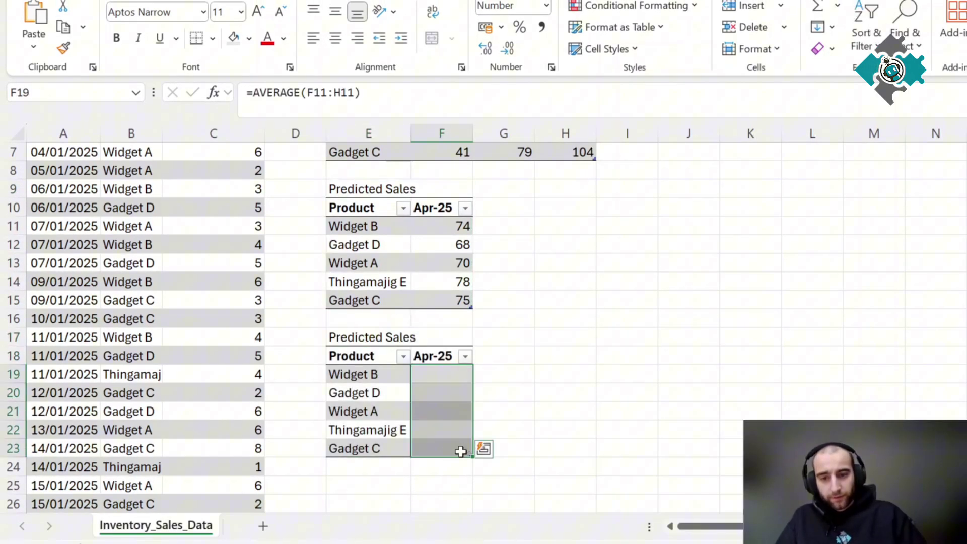
pyautogui.press('Delete')
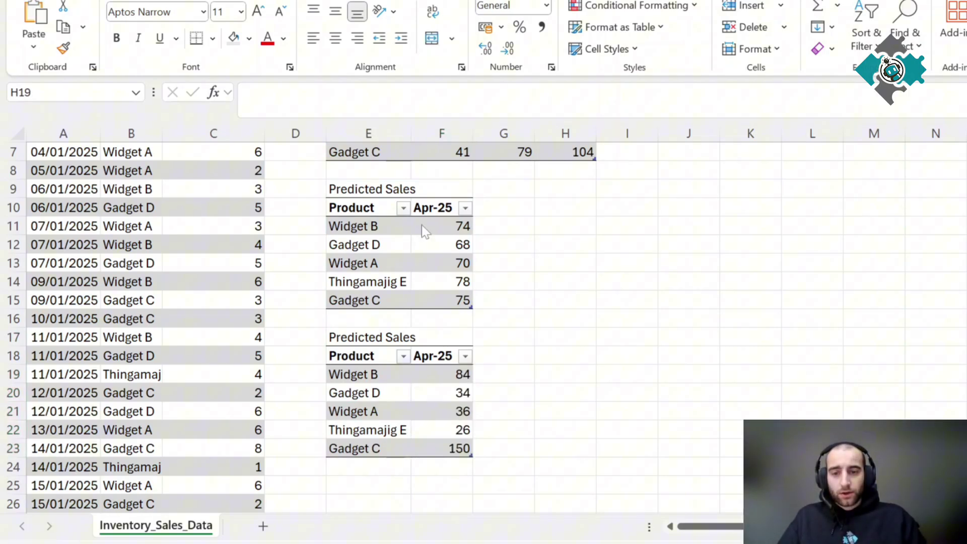
# - Check the Apr-25 stock figures and retitle the copied table Stock Values
pyautogui.click(511, 378)
pyautogui.click(467, 375)
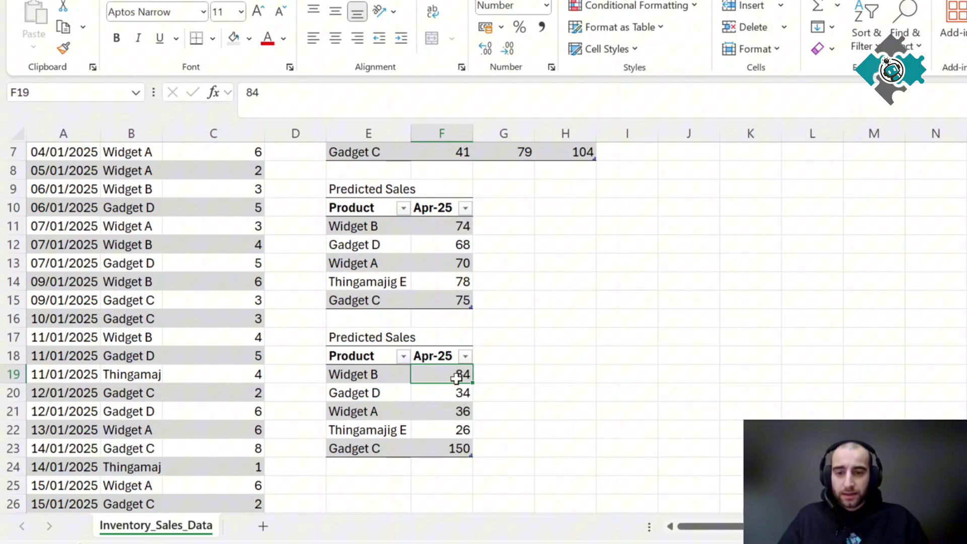
pyautogui.click(347, 335)
pyautogui.write('Sotc')
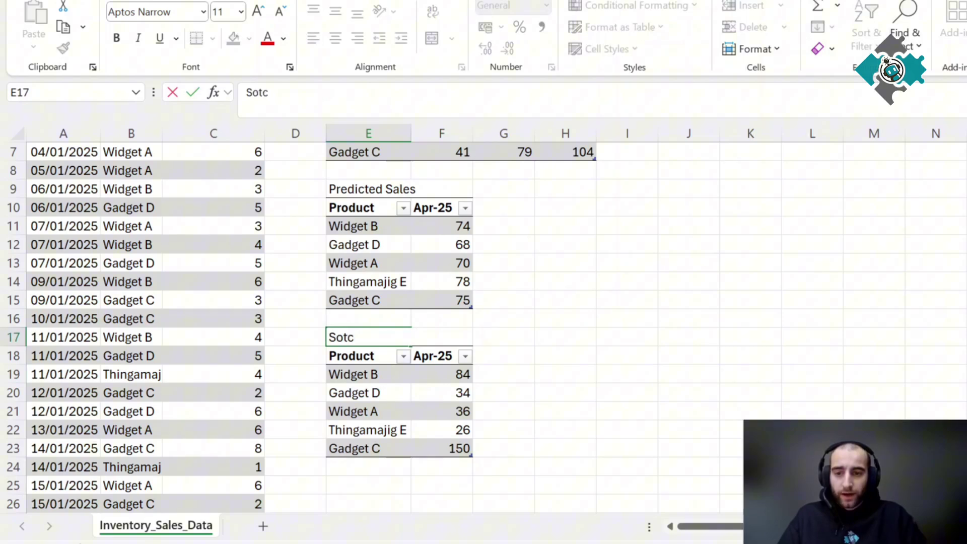
pyautogui.write(' Valu')
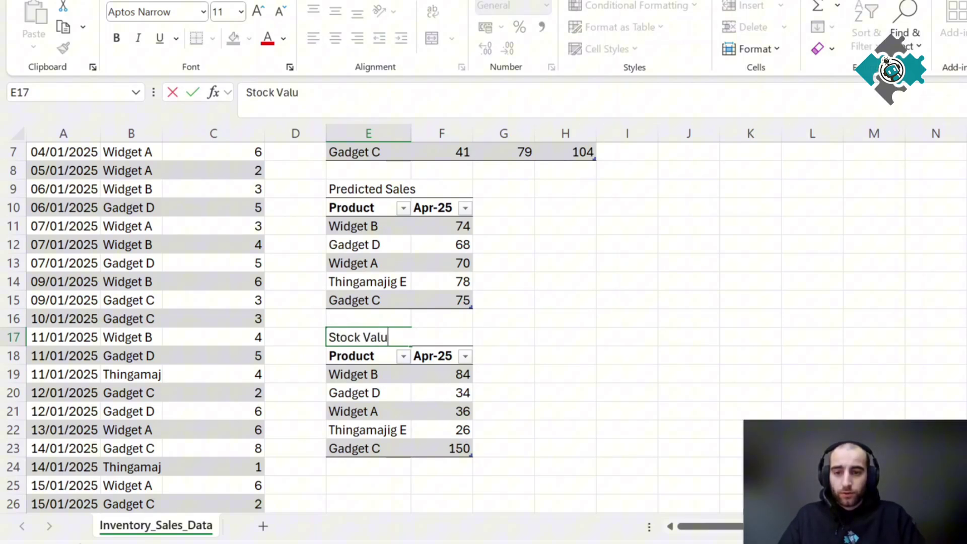
pyautogui.write('es')
pyautogui.press('Return')
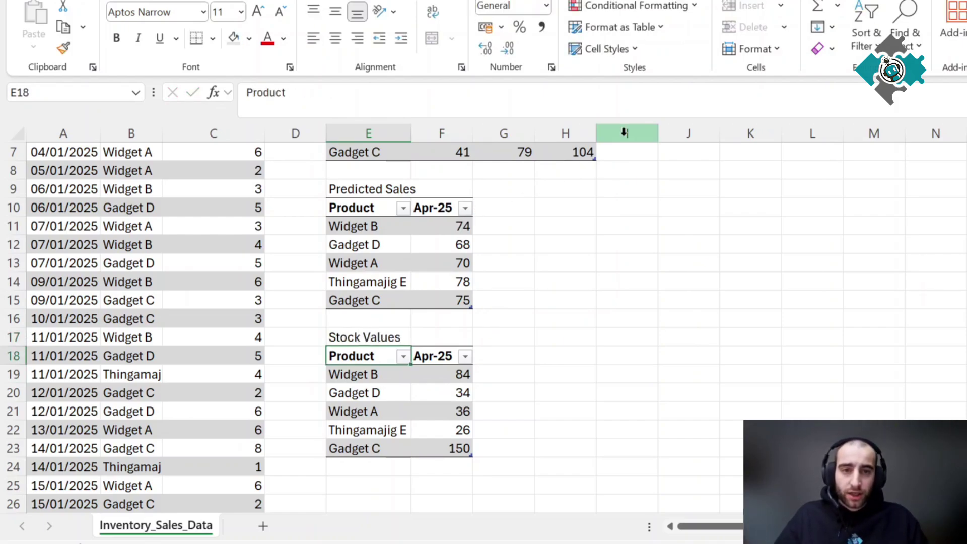
pyautogui.click(441, 375)
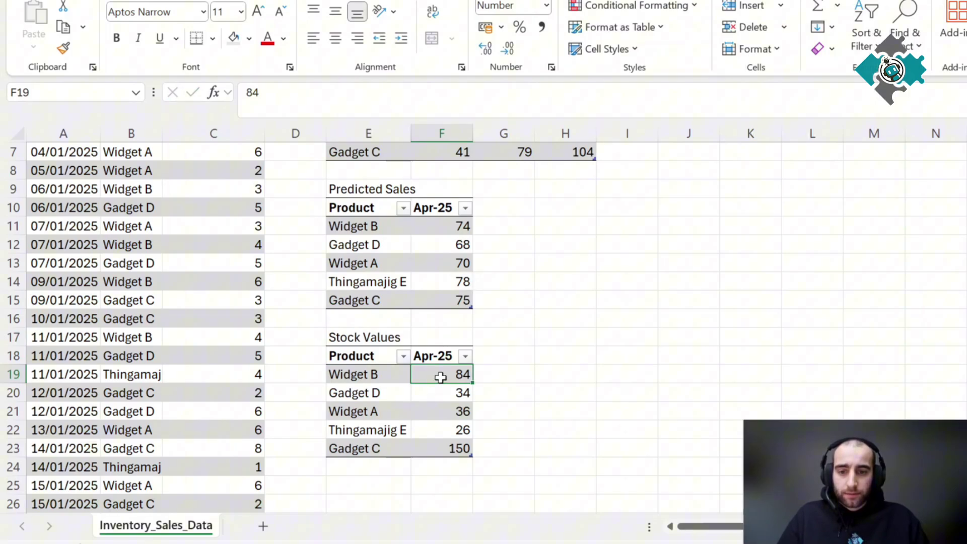
# - Start a new rule for the Apr-25 stock cells: cell value less than or equal to =$F11
pyautogui.moveTo(441, 377); pyautogui.dragTo(439, 448)
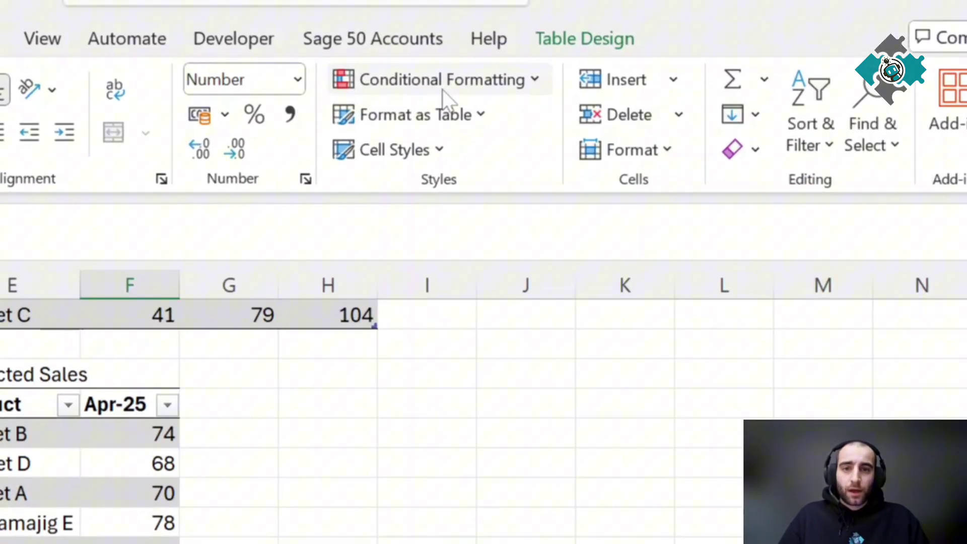
pyautogui.click(440, 83)
pyautogui.click(427, 411)
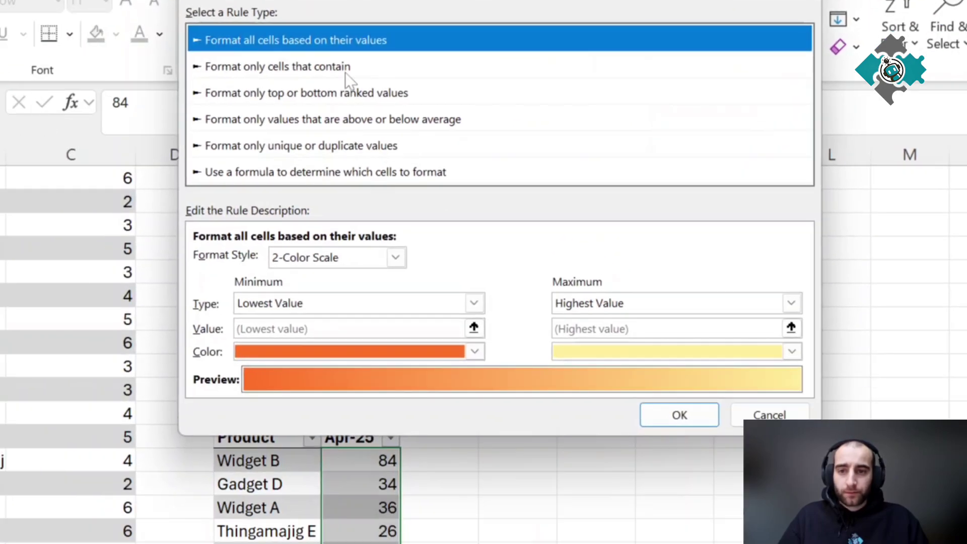
pyautogui.click(115, 177)
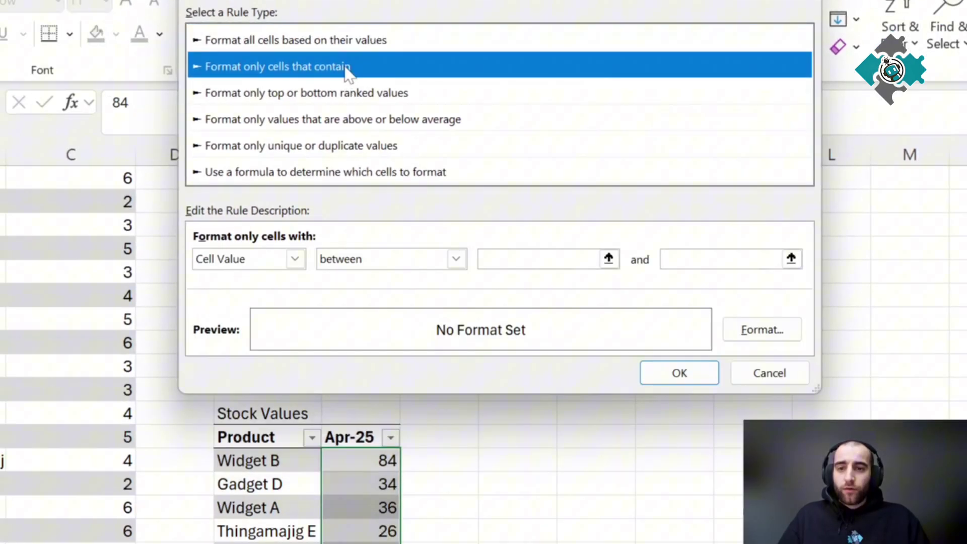
pyautogui.click(345, 266)
pyautogui.click(403, 385)
pyautogui.press('Tab')
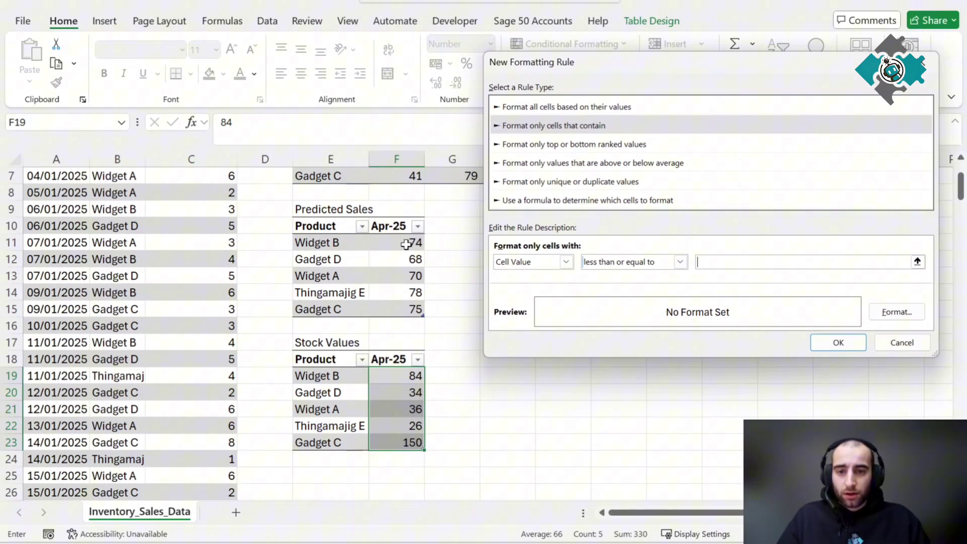
pyautogui.click(406, 245)
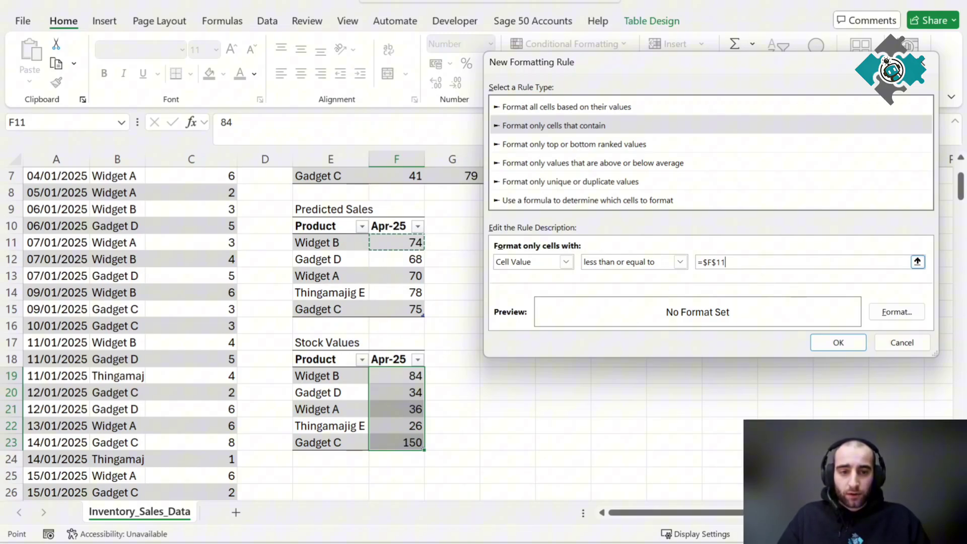
pyautogui.click(717, 261)
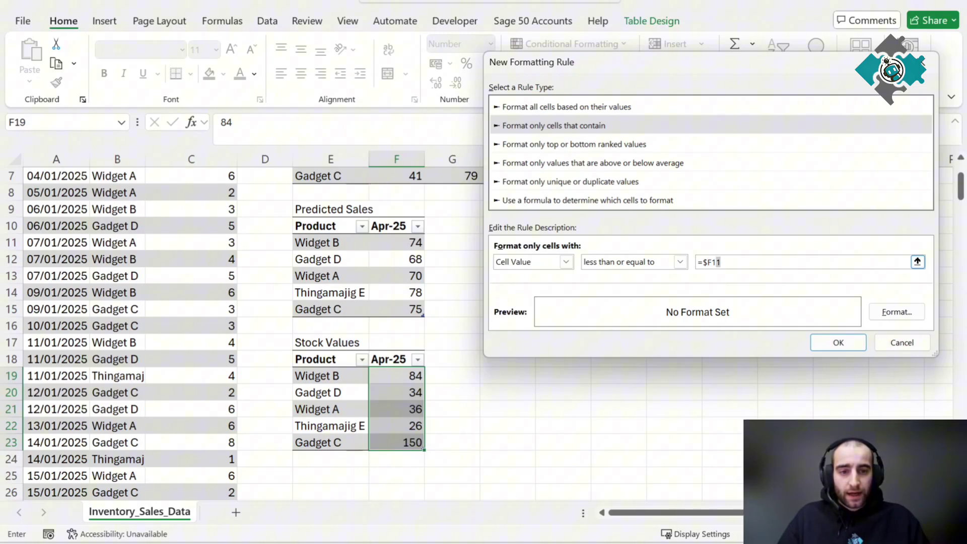
# - Give the rule a peach fill, apply it, then review it in Manage Rules
pyautogui.click(896, 312)
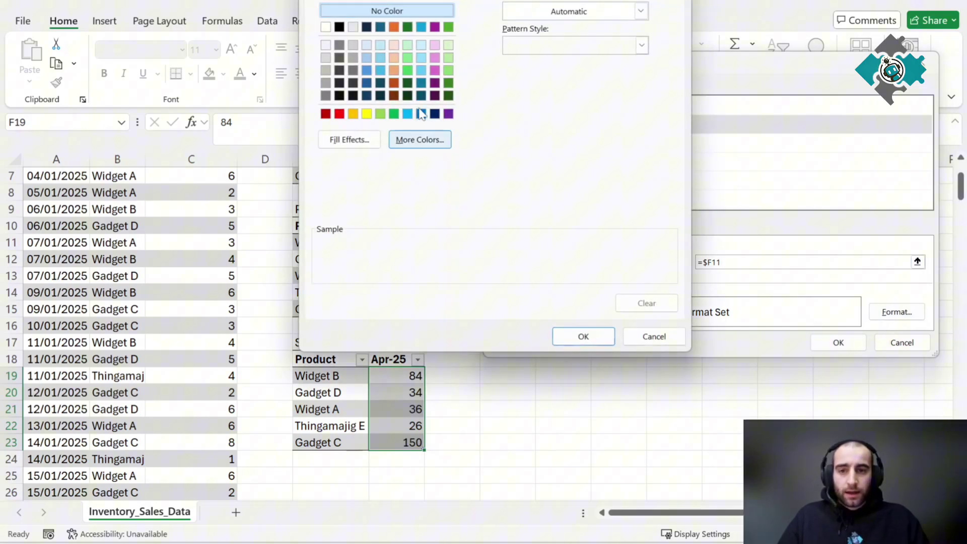
pyautogui.click(394, 58)
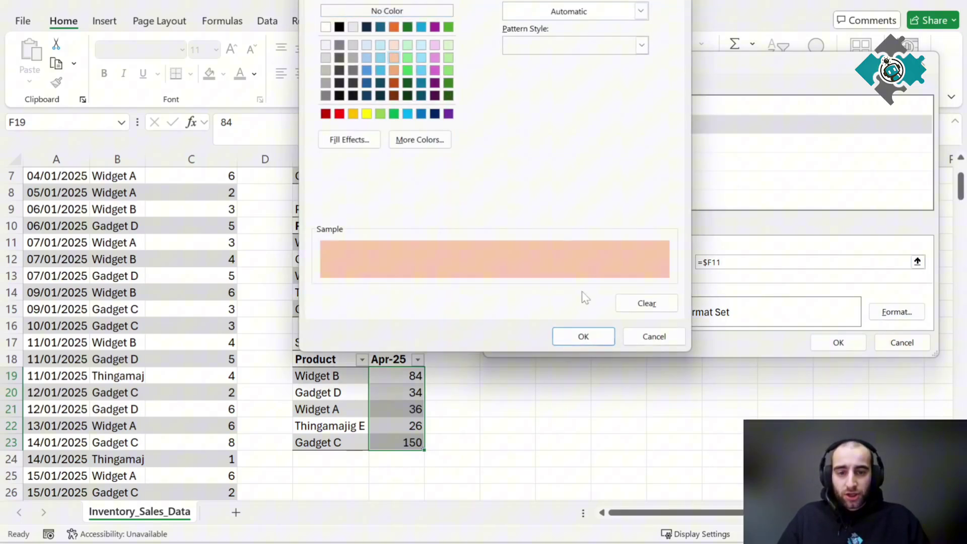
pyautogui.click(603, 338)
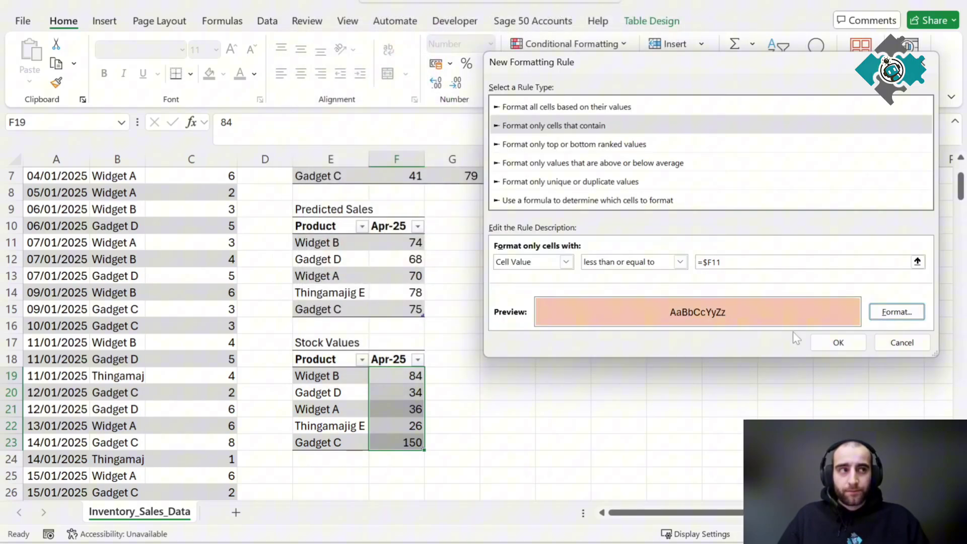
pyautogui.click(826, 344)
pyautogui.click(585, 390)
pyautogui.click(411, 396)
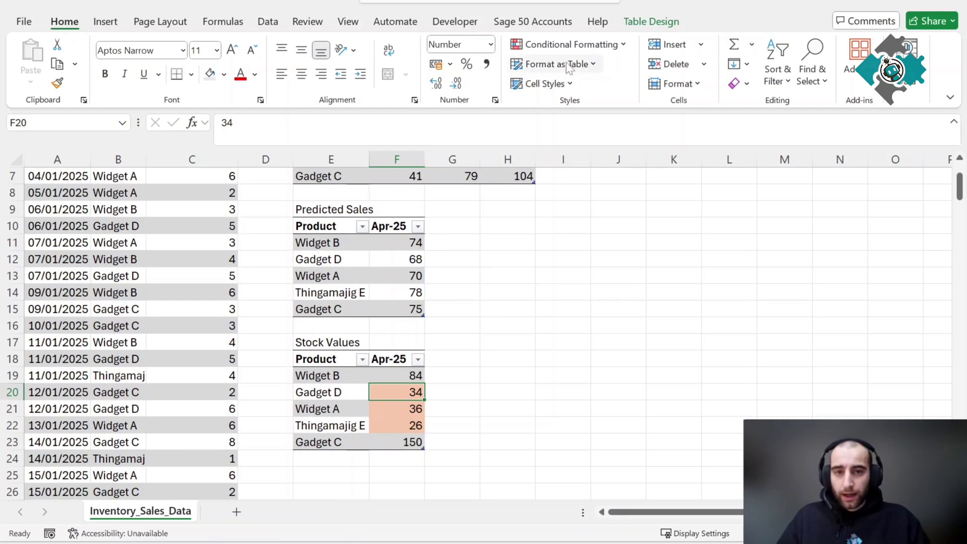
pyautogui.click(571, 45)
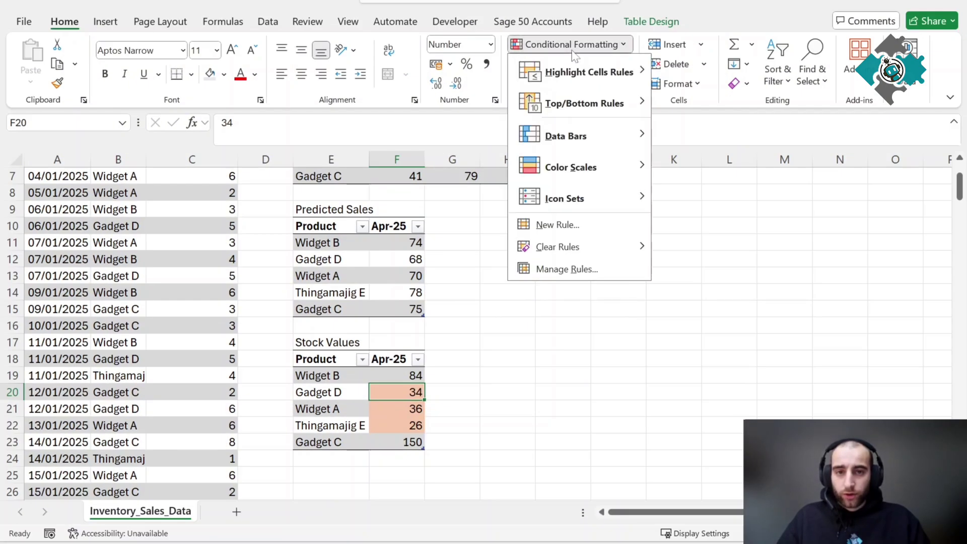
pyautogui.click(583, 271)
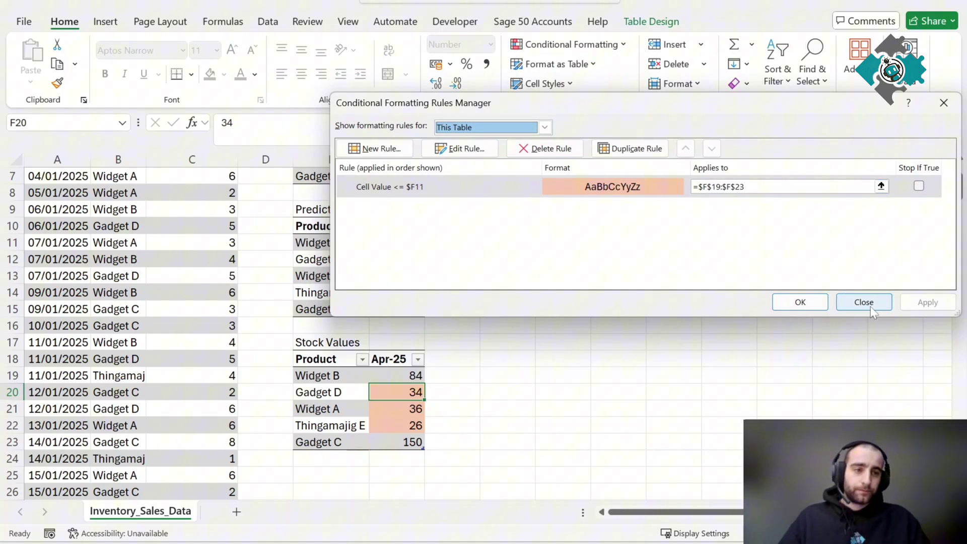
pyautogui.click(864, 303)
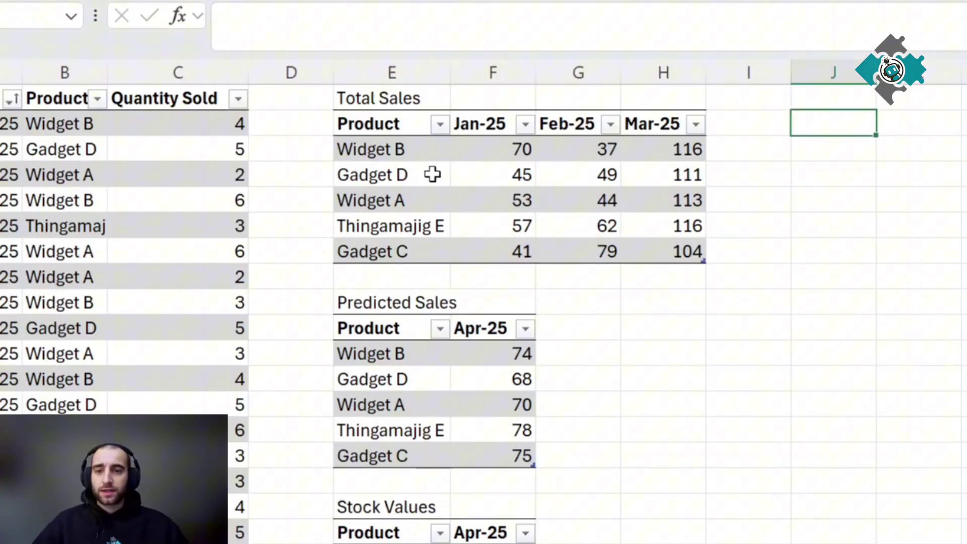
pyautogui.scroll(-2, 431, 175)
pyautogui.scroll(2, 432, 174)
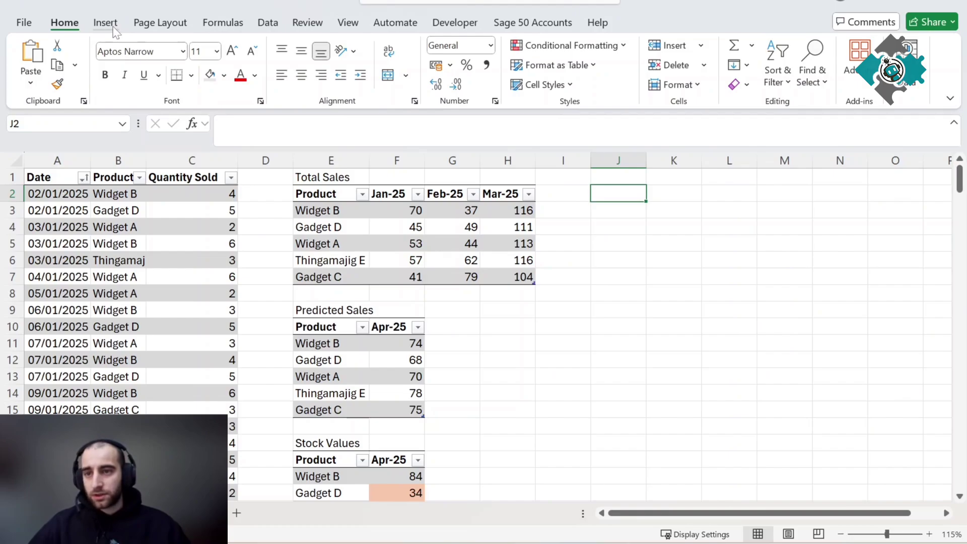
# - Create an empty PivotTable at J2 from the sales data table
pyautogui.click(112, 28)
pyautogui.click(37, 50)
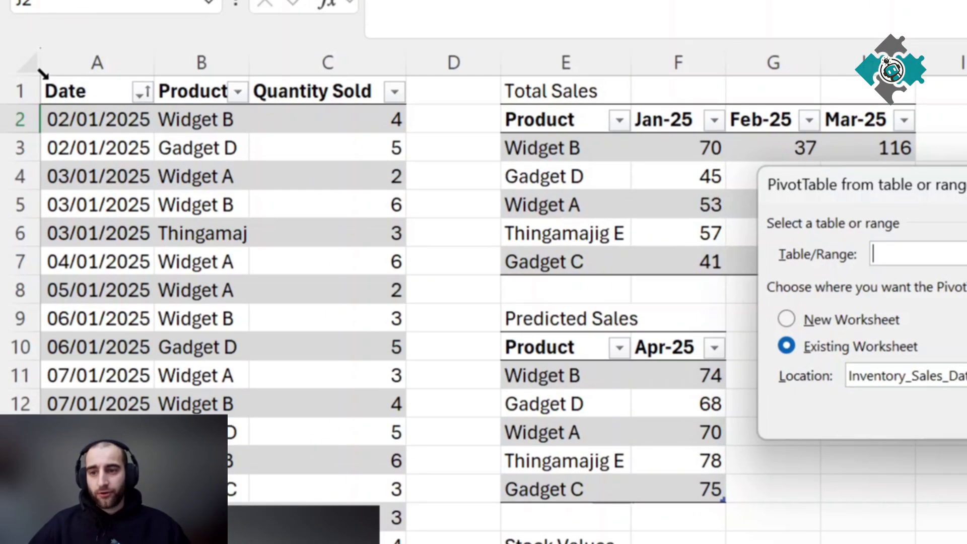
pyautogui.click(43, 74)
pyautogui.click(622, 391)
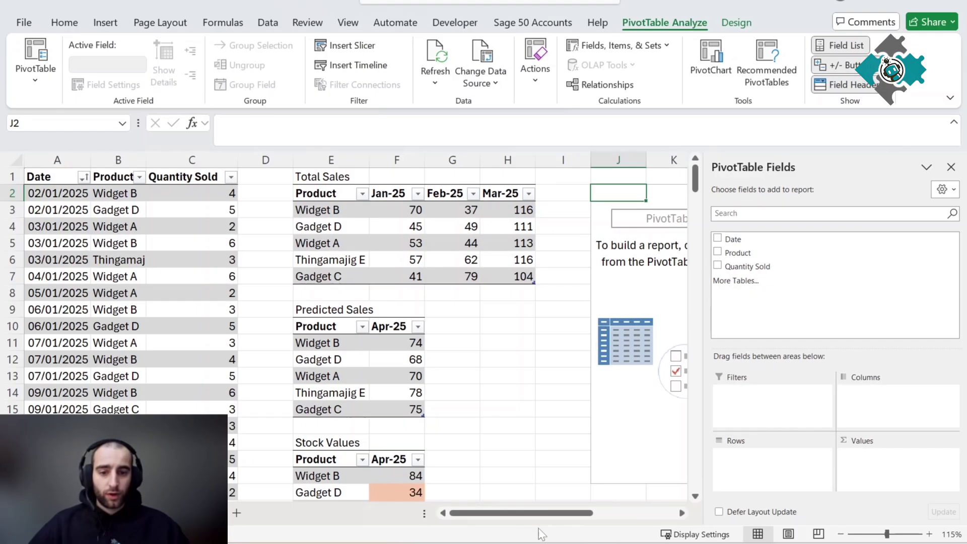
pyautogui.moveTo(541, 513); pyautogui.dragTo(622, 531)
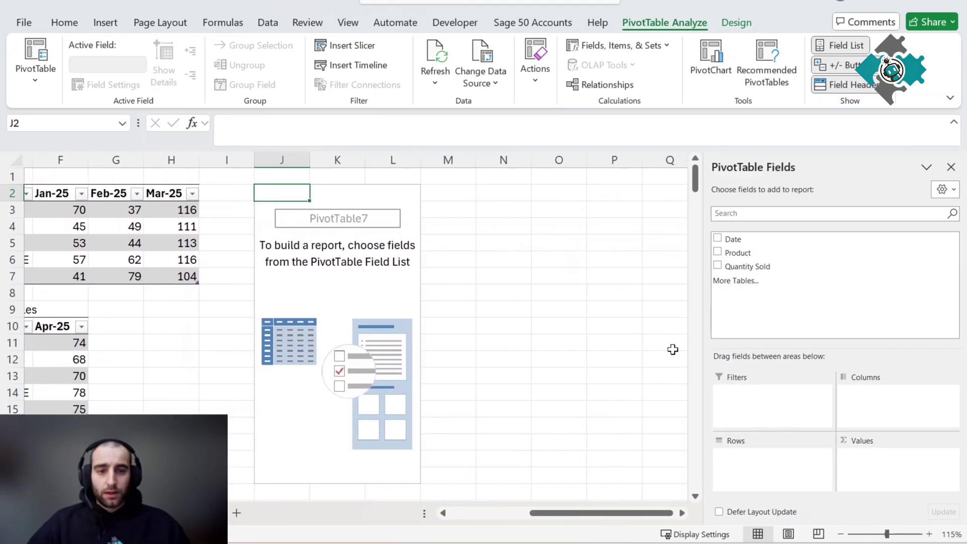
# - Add Date to the pivot rows, grouped by months only
pyautogui.click(717, 238)
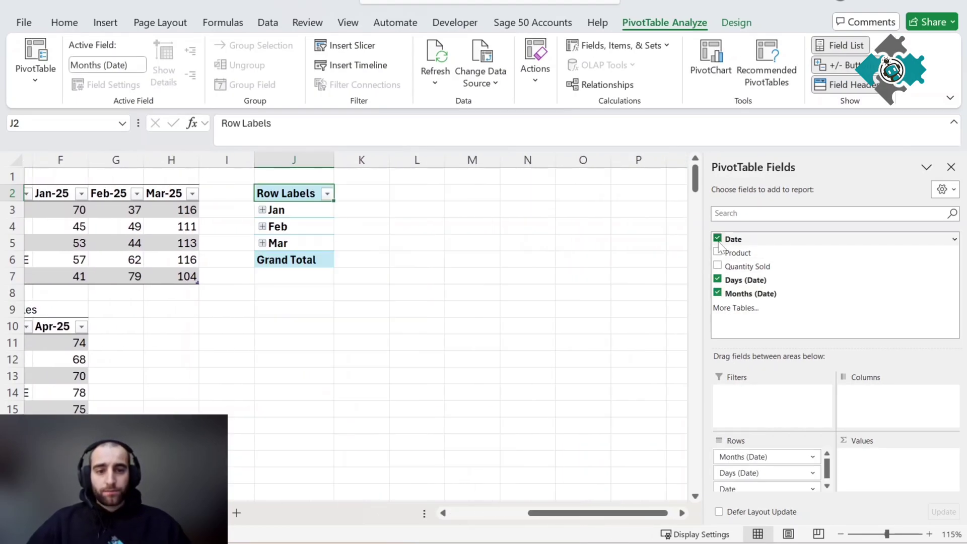
pyautogui.click(263, 211)
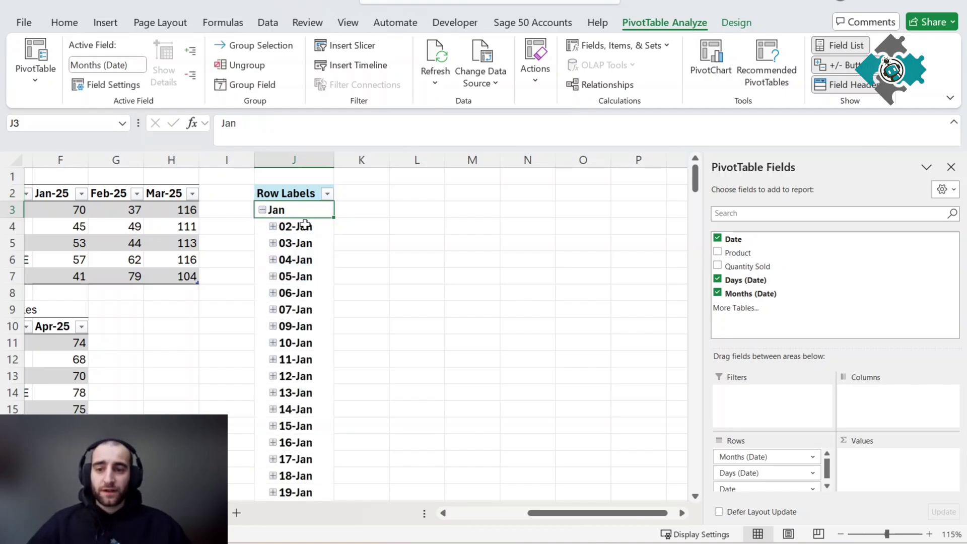
pyautogui.rightClick(304, 226)
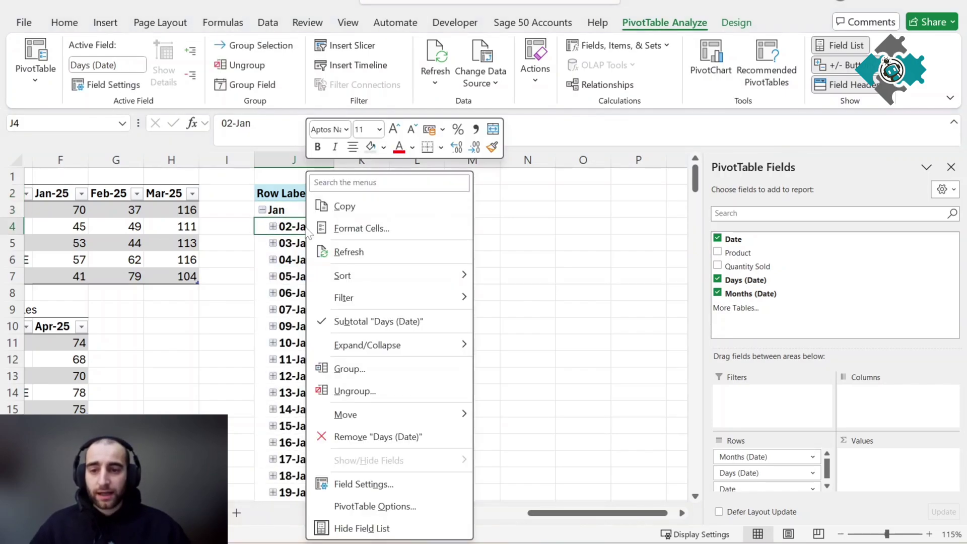
pyautogui.click(384, 372)
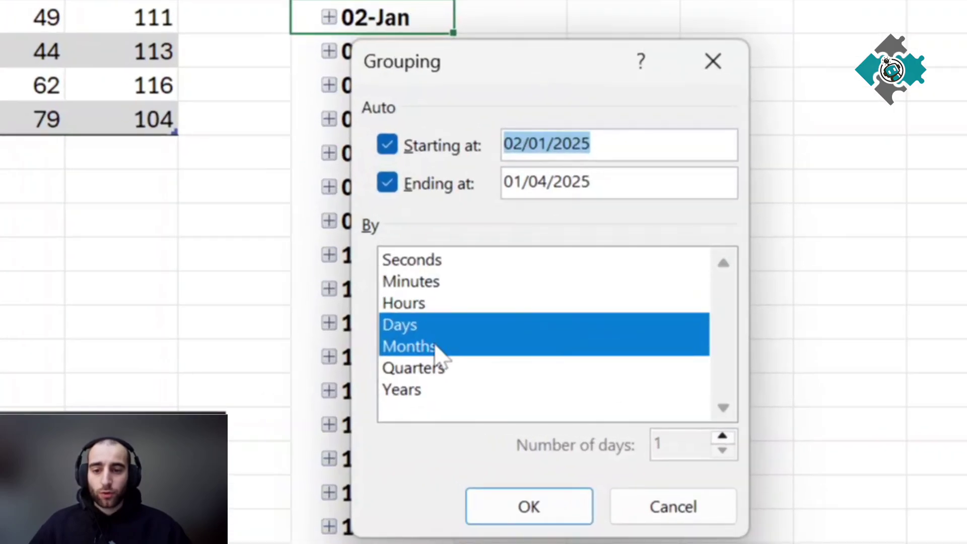
pyautogui.click(527, 507)
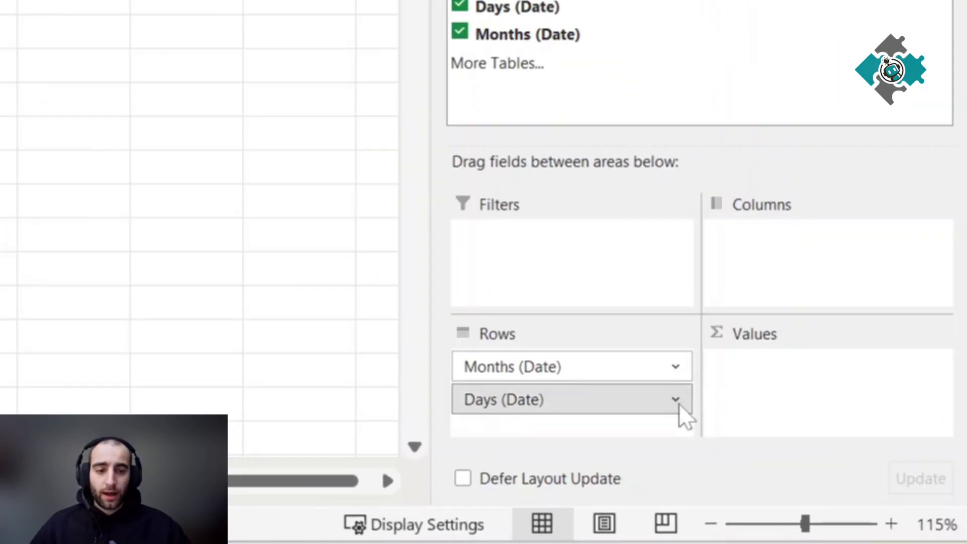
pyautogui.click(823, 473)
pyautogui.click(561, 325)
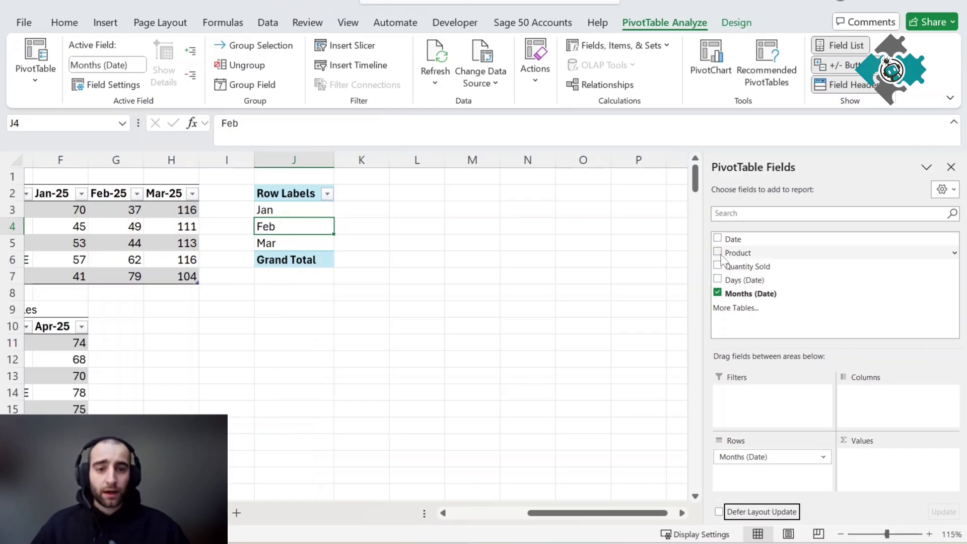
# - Add Product under months and summed Quantity Sold, then insert a clustered column PivotChart
pyautogui.click(717, 251)
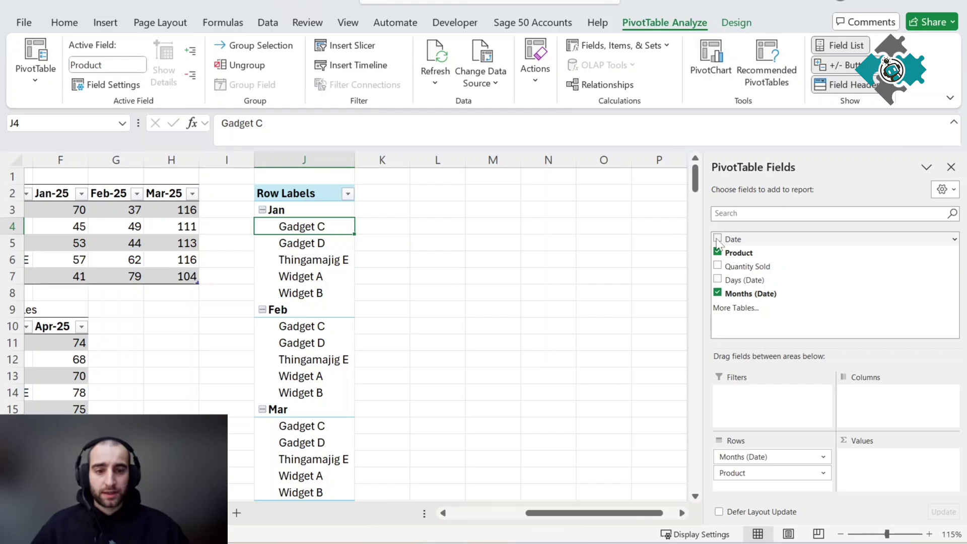
pyautogui.click(716, 265)
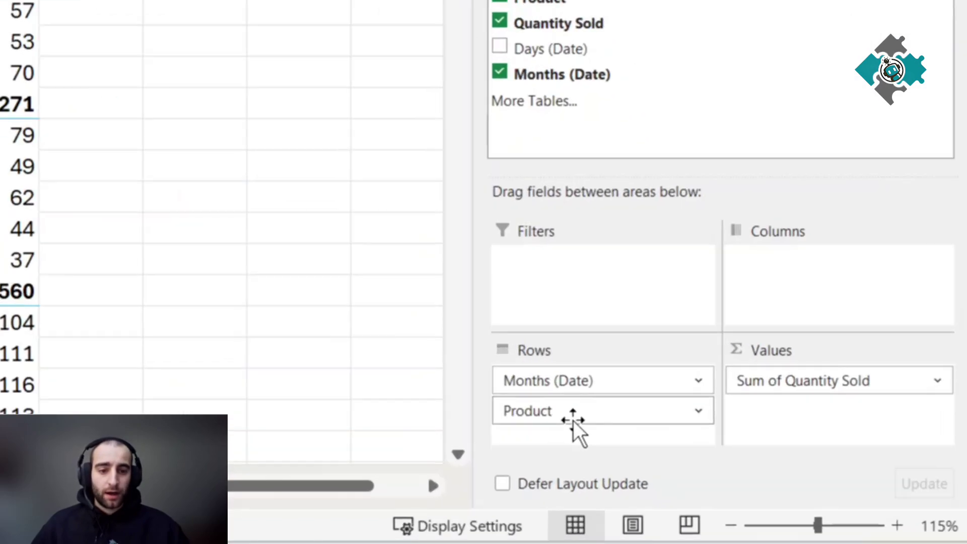
pyautogui.moveTo(573, 421); pyautogui.dragTo(800, 317)
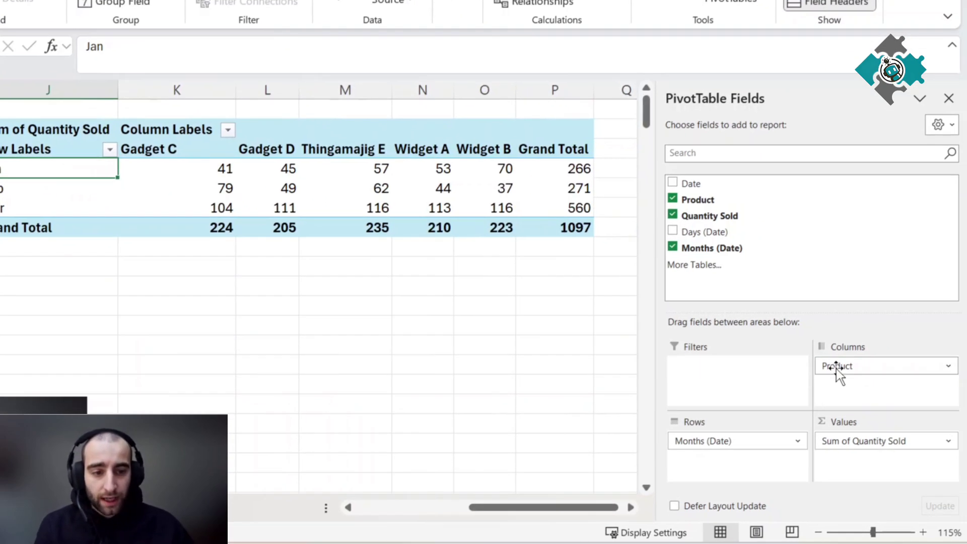
pyautogui.moveTo(923, 407); pyautogui.dragTo(890, 455)
pyautogui.moveTo(803, 416); pyautogui.dragTo(831, 395)
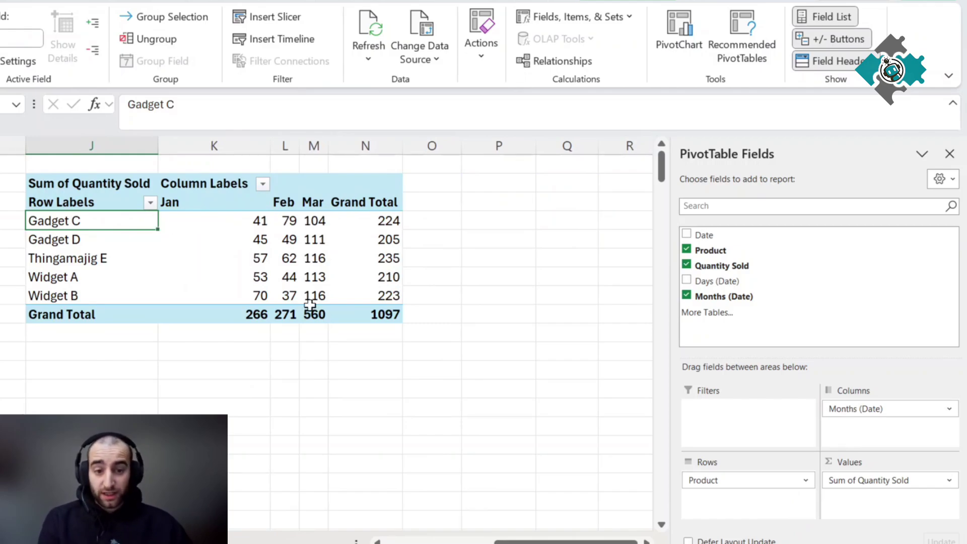
pyautogui.moveTo(876, 410)
pyautogui.mouseDown()
pyautogui.moveTo(788, 495)
pyautogui.moveTo(878, 448)
pyautogui.moveTo(876, 415)
pyautogui.mouseUp()
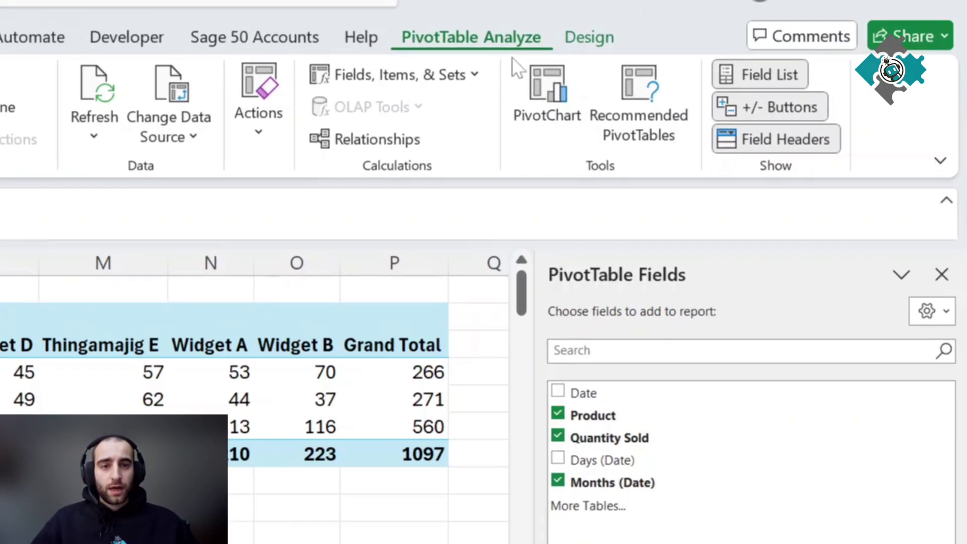
pyautogui.click(555, 120)
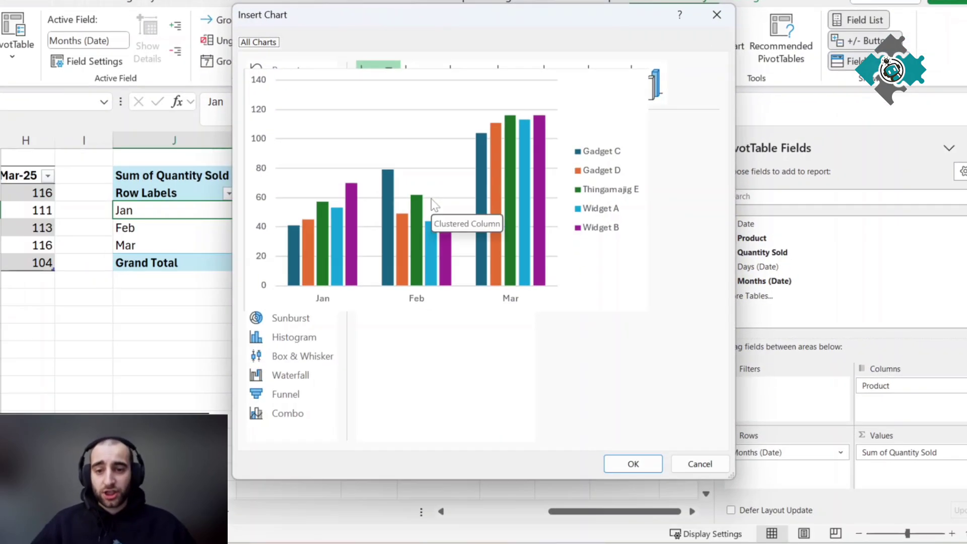
pyautogui.click(638, 463)
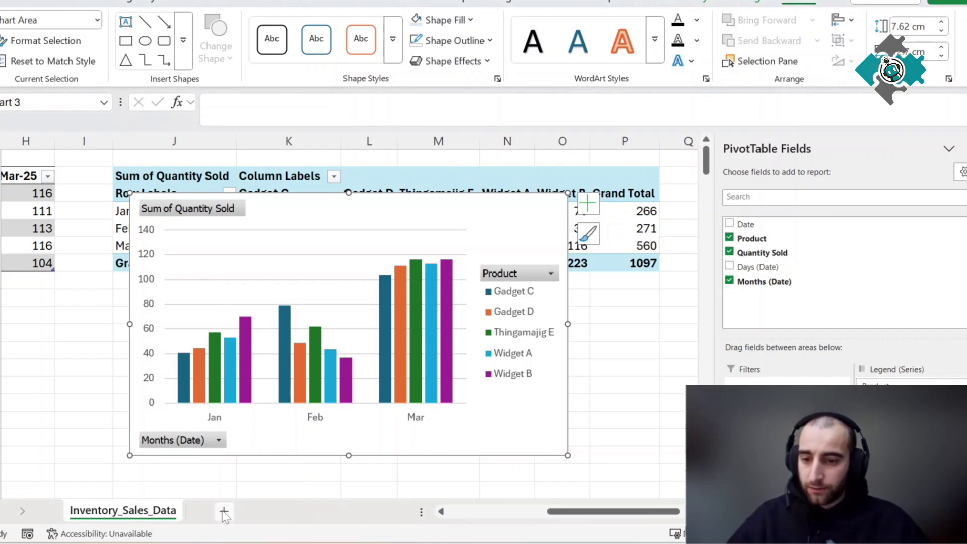
# - Add a new worksheet named 'Dashboard'
pyautogui.click(224, 512)
pyautogui.doubleClick(237, 524)
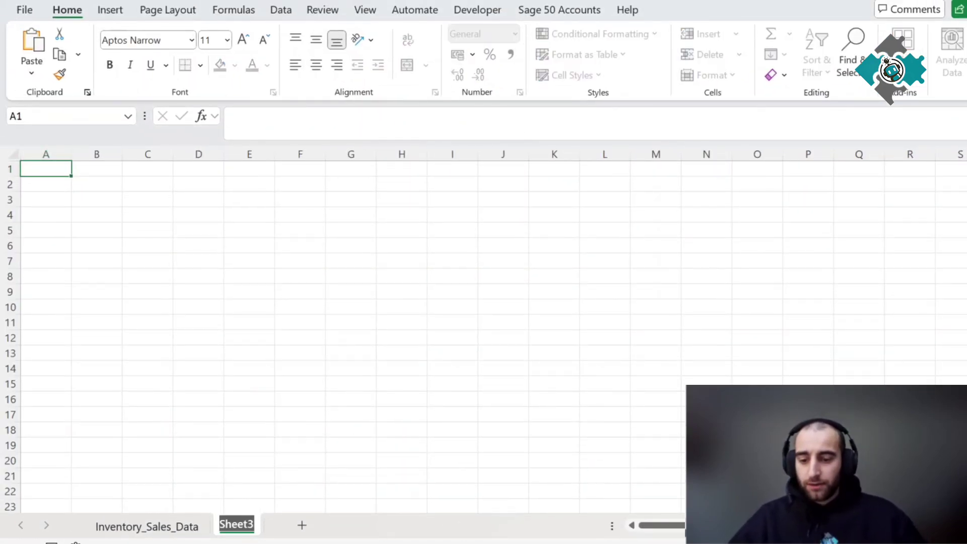
pyautogui.write('Dashboard')
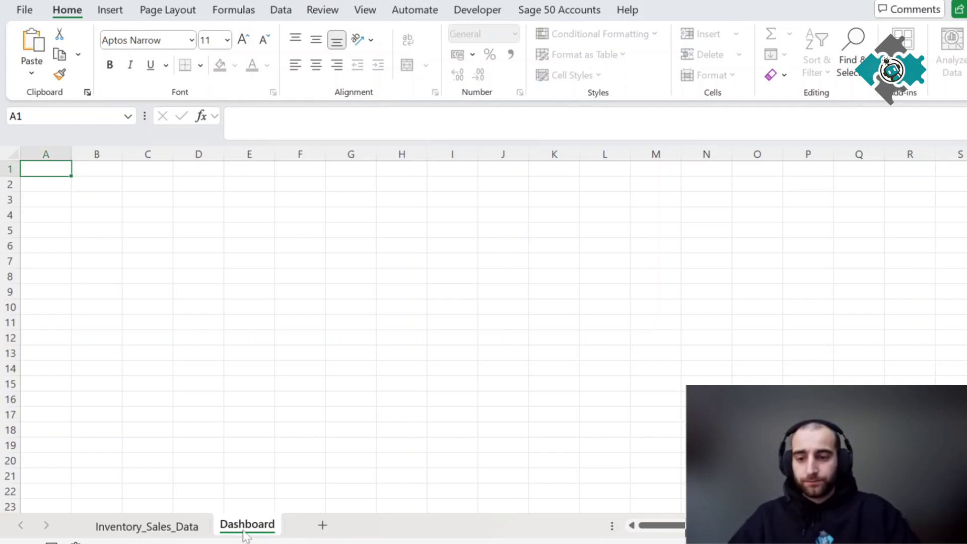
pyautogui.press('Return')
# - Paste the pivot chart onto Dashboard at the top-left and hide its field buttons
pyautogui.click(120, 525)
pyautogui.click(557, 222)
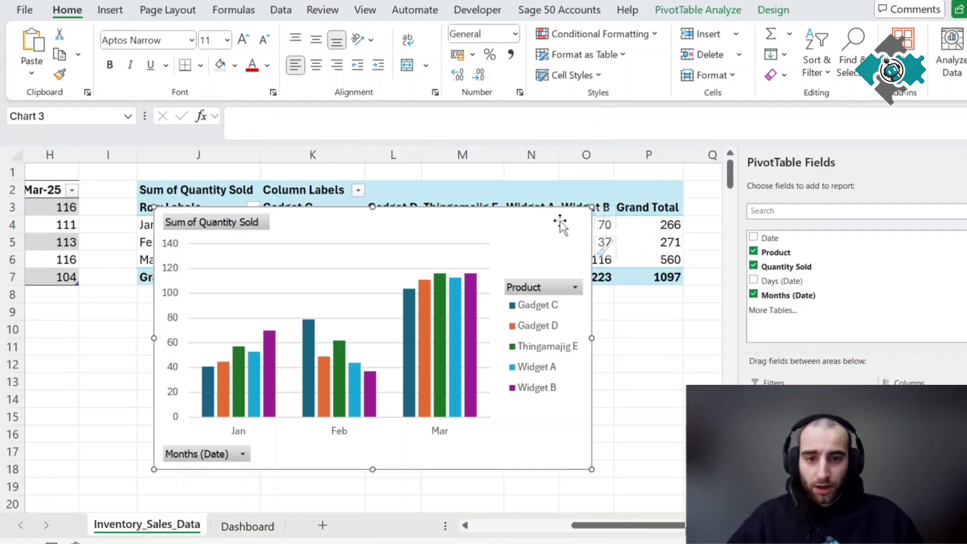
pyautogui.click(248, 525)
pyautogui.hotkey('ctrl', 'v')
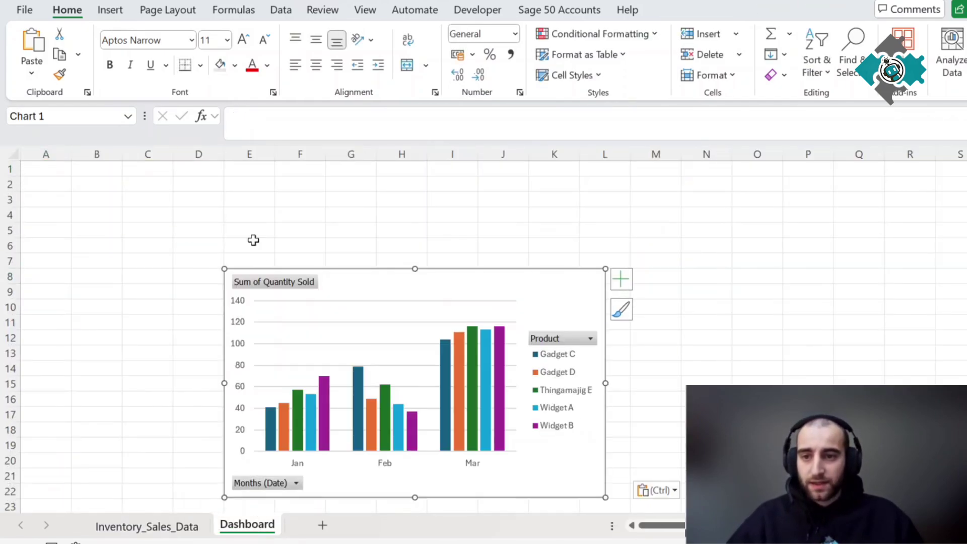
pyautogui.moveTo(369, 281); pyautogui.dragTo(167, 179)
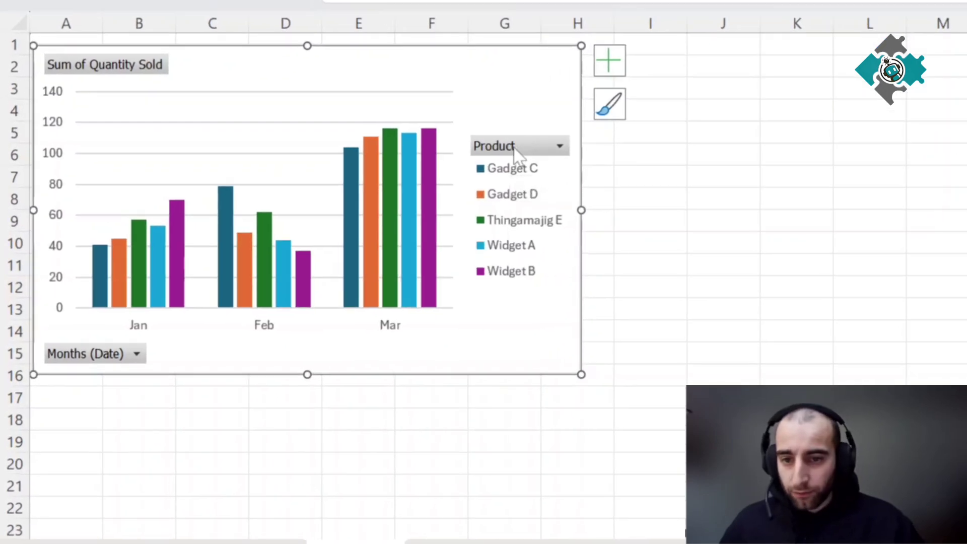
pyautogui.rightClick(516, 151)
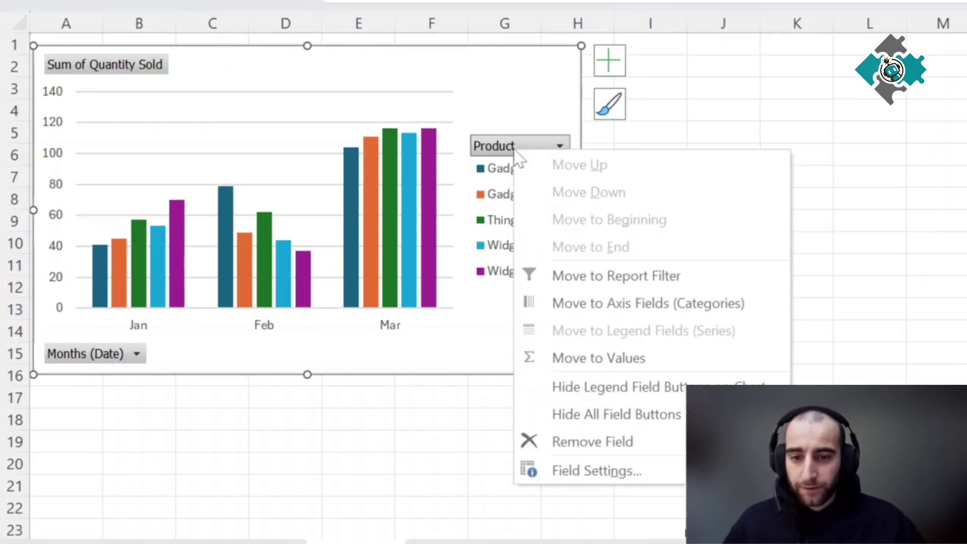
pyautogui.click(602, 415)
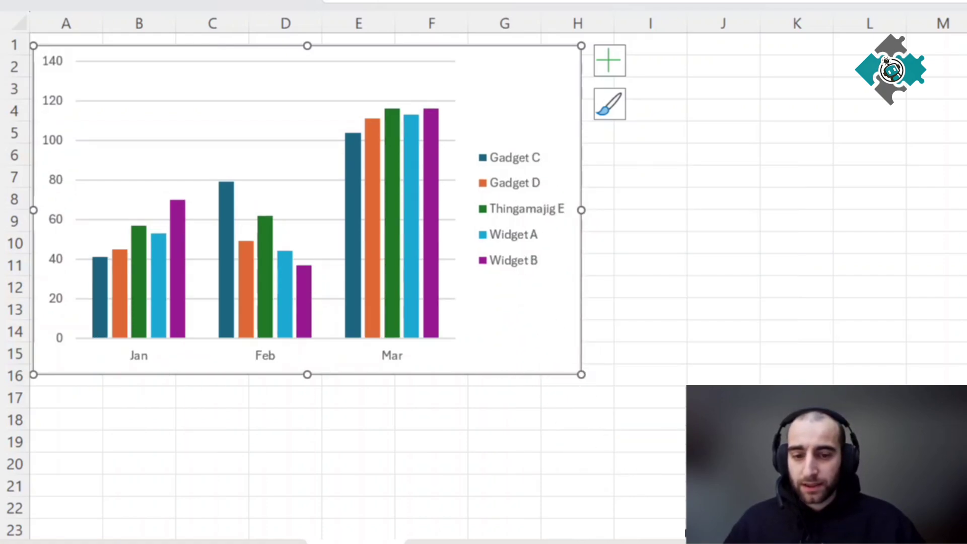
# - Add a primary vertical axis title reading 'Sales'
pyautogui.click(616, 68)
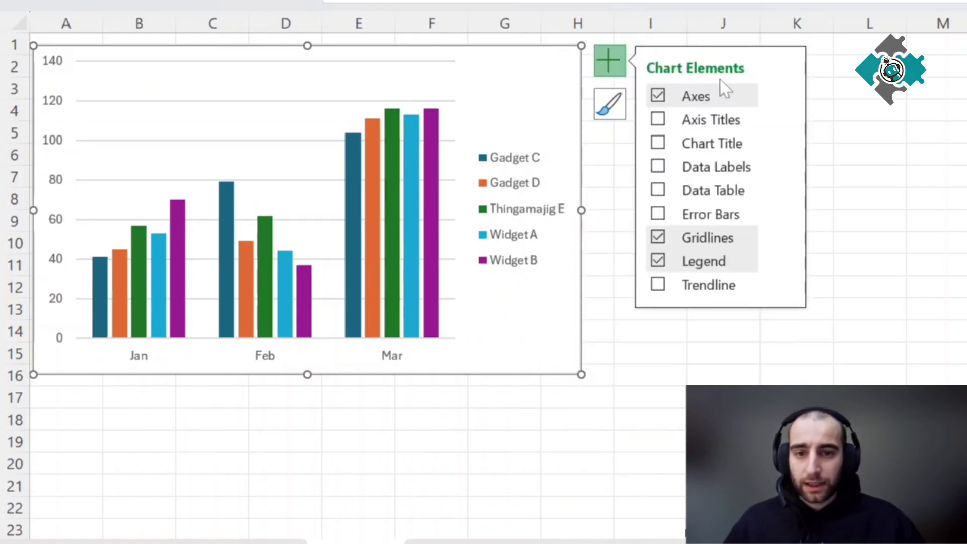
pyautogui.moveTo(784, 126)
pyautogui.click(823, 152)
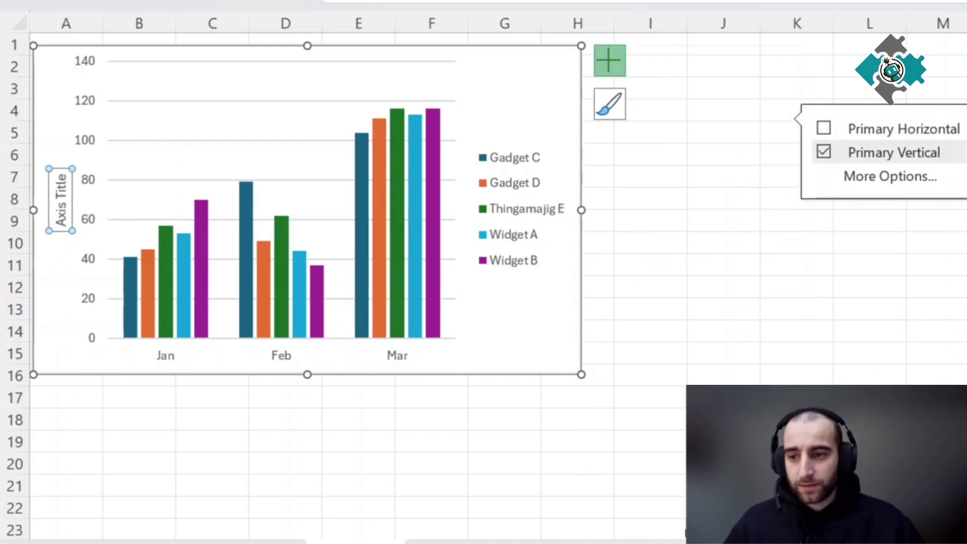
pyautogui.tripleClick(63, 202)
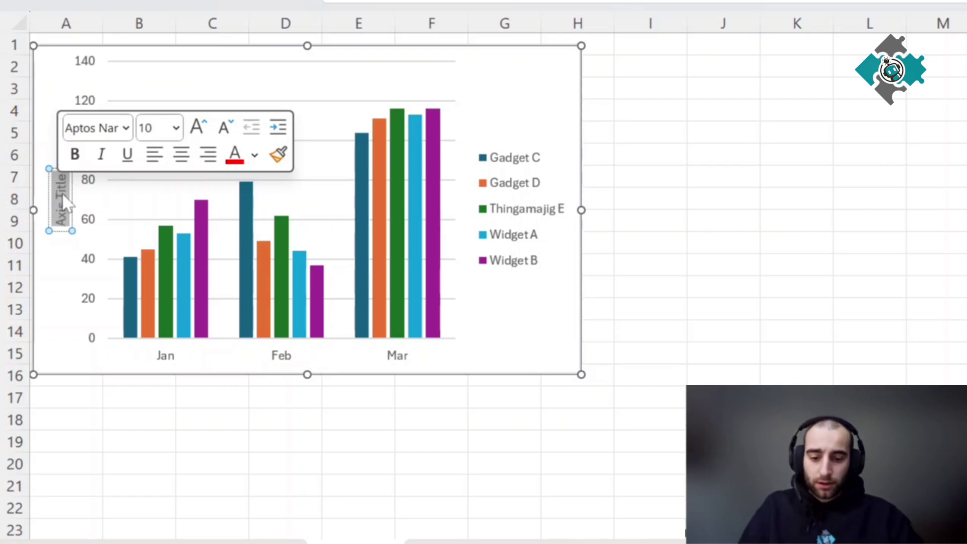
pyautogui.write('Sales')
pyautogui.press('Escape')
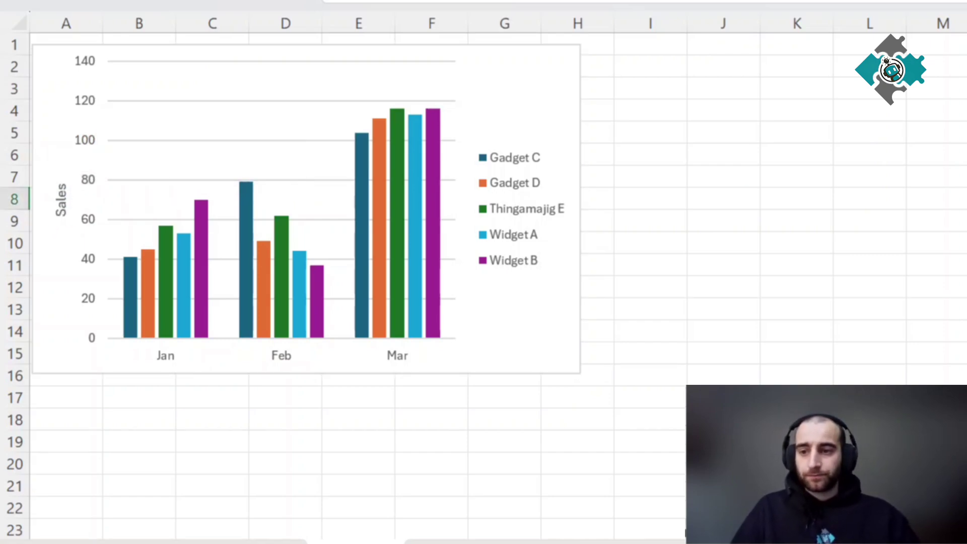
# - Delete the chart's horizontal gridlines
pyautogui.click(351, 73)
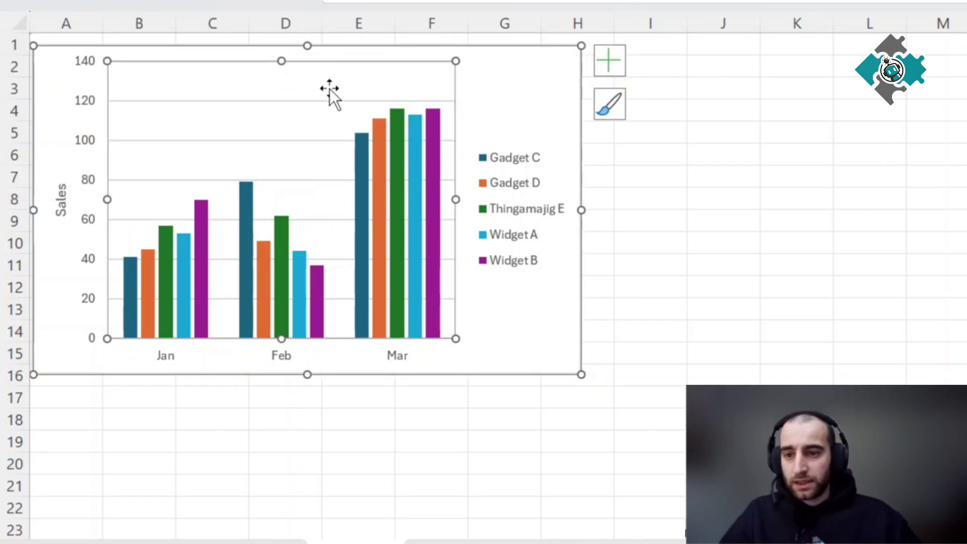
pyautogui.click(323, 101)
pyautogui.press('Delete')
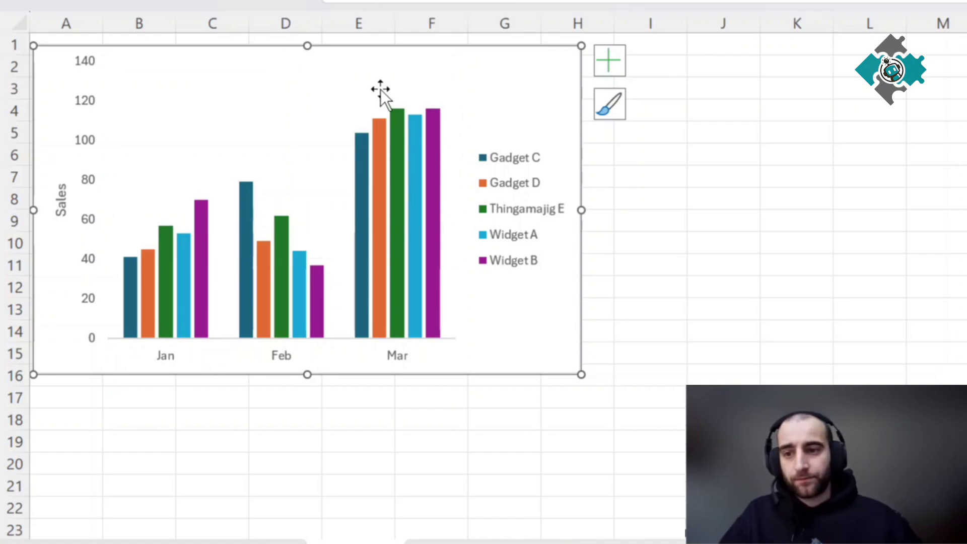
# - Turn on data labels so each bar shows its value
pyautogui.click(609, 65)
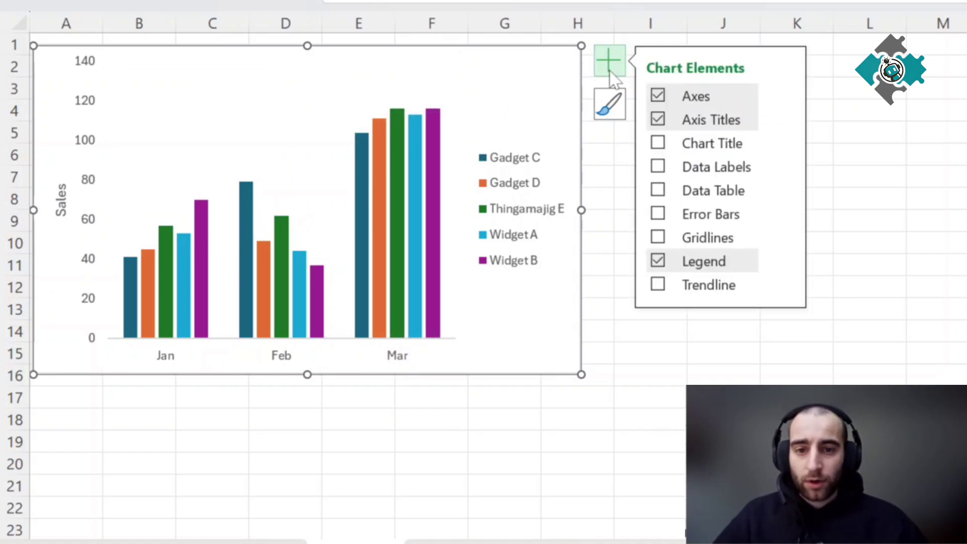
pyautogui.click(658, 166)
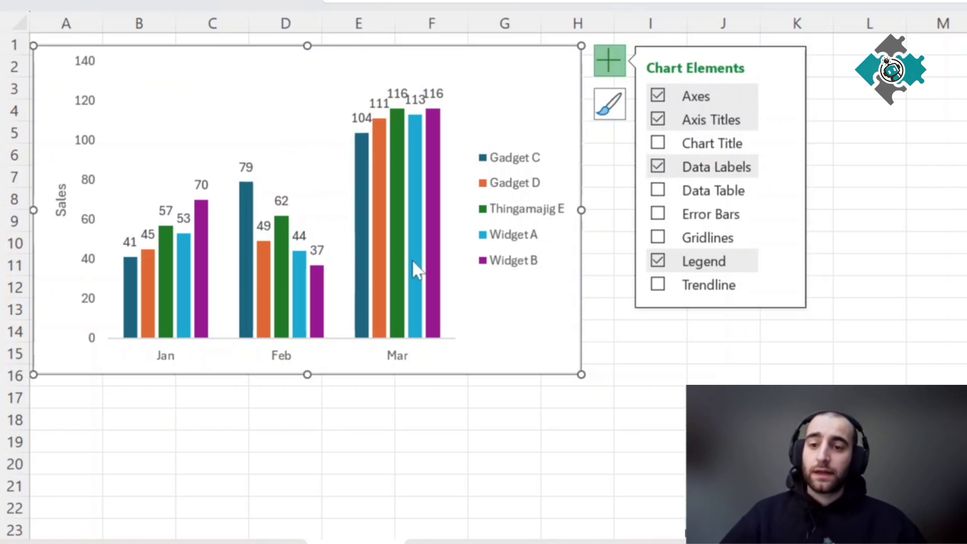
pyautogui.click(714, 371)
# - Apply Monochromatic Palette 1 to the chart and nudge it slightly right
pyautogui.click(563, 92)
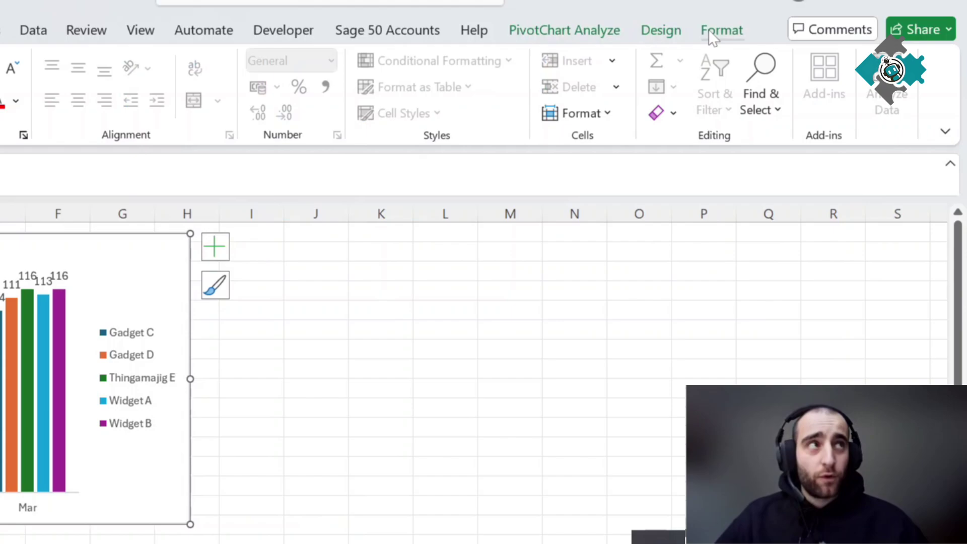
pyautogui.click(714, 29)
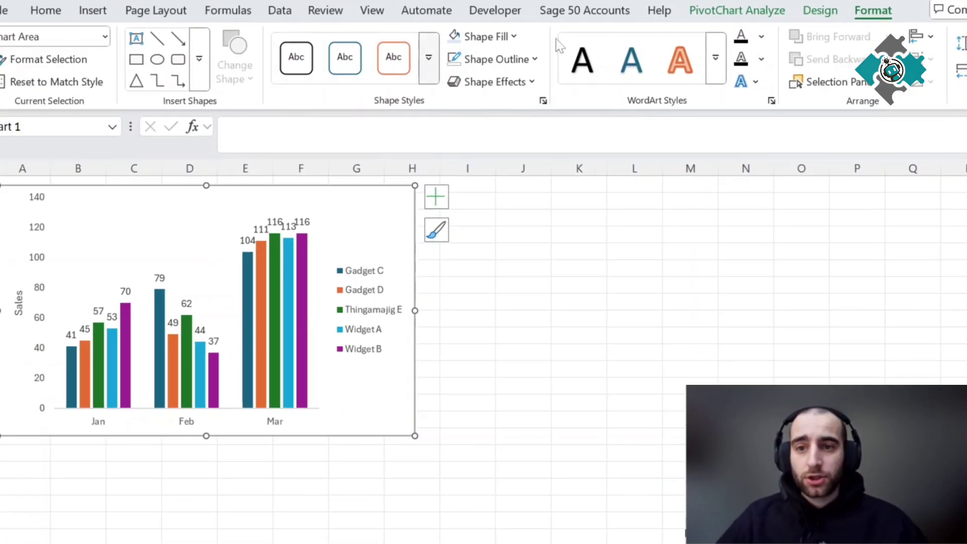
pyautogui.click(826, 11)
pyautogui.click(126, 72)
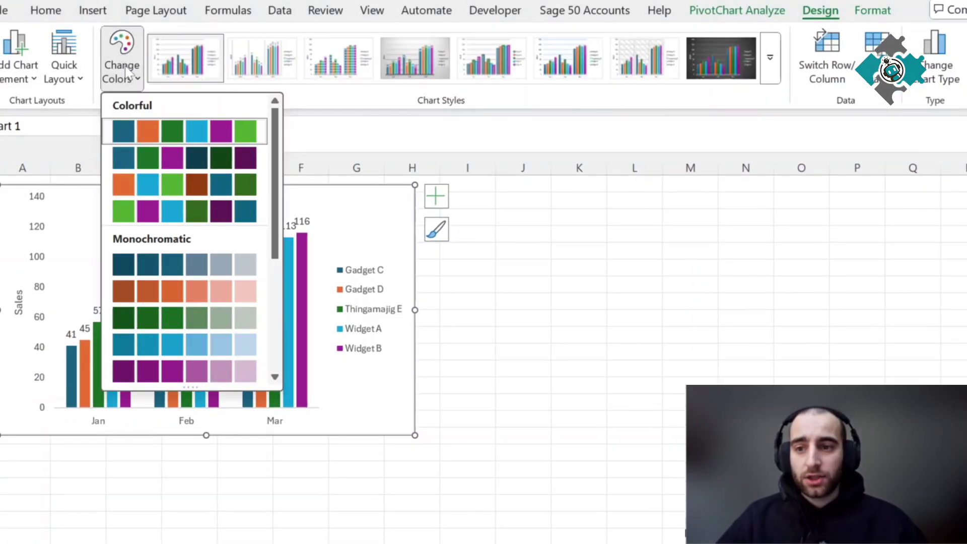
pyautogui.click(159, 272)
pyautogui.click(539, 368)
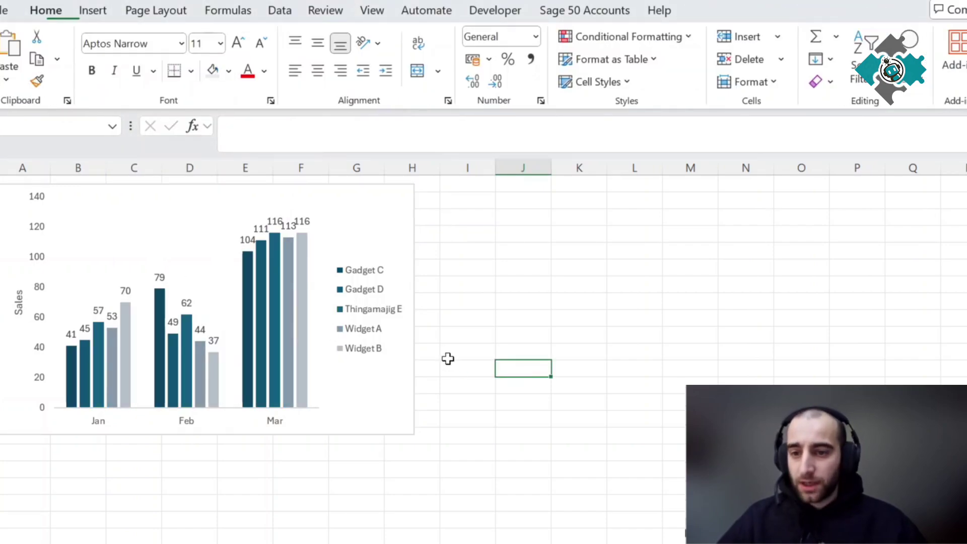
pyautogui.moveTo(393, 227); pyautogui.dragTo(412, 229)
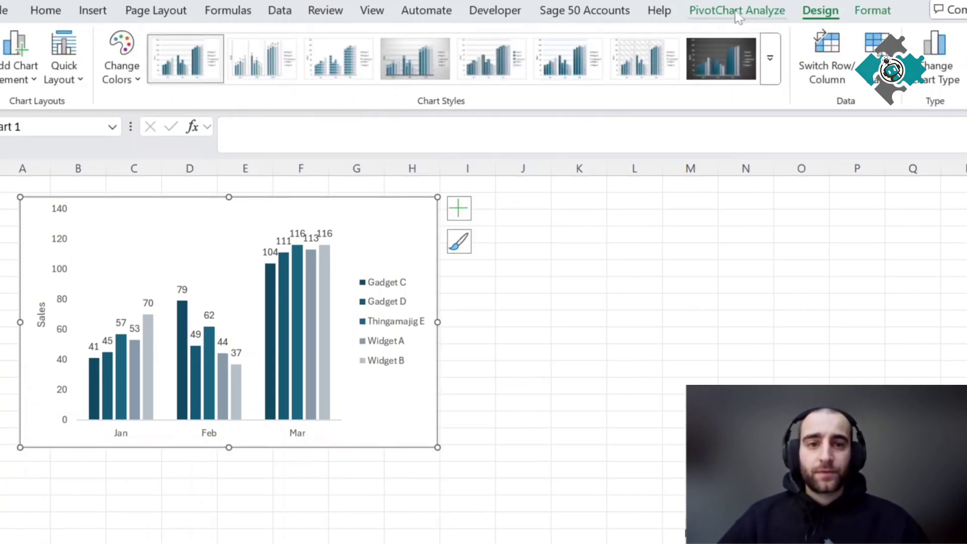
# - Insert Product and Months (Date) slicers for the pivot chart
pyautogui.click(738, 15)
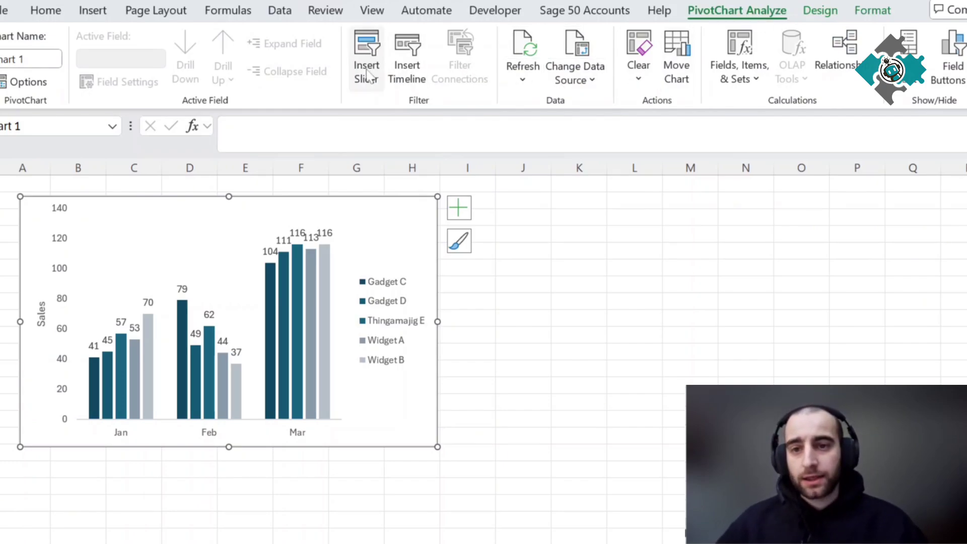
pyautogui.click(367, 67)
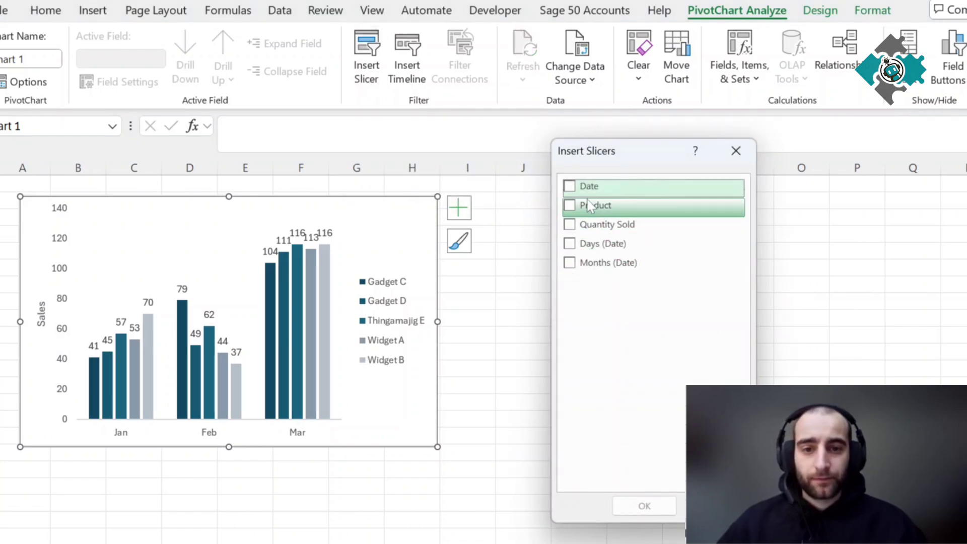
pyautogui.click(570, 206)
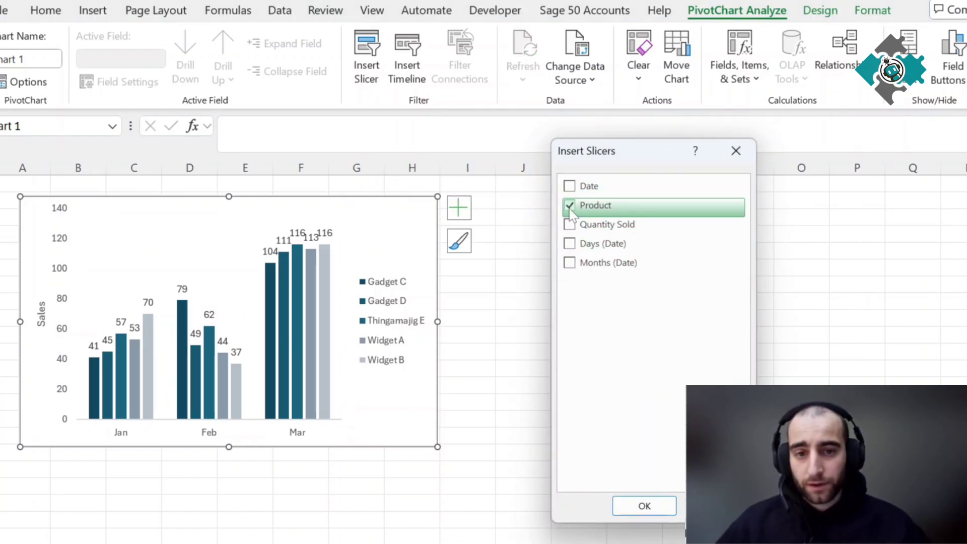
pyautogui.click(569, 263)
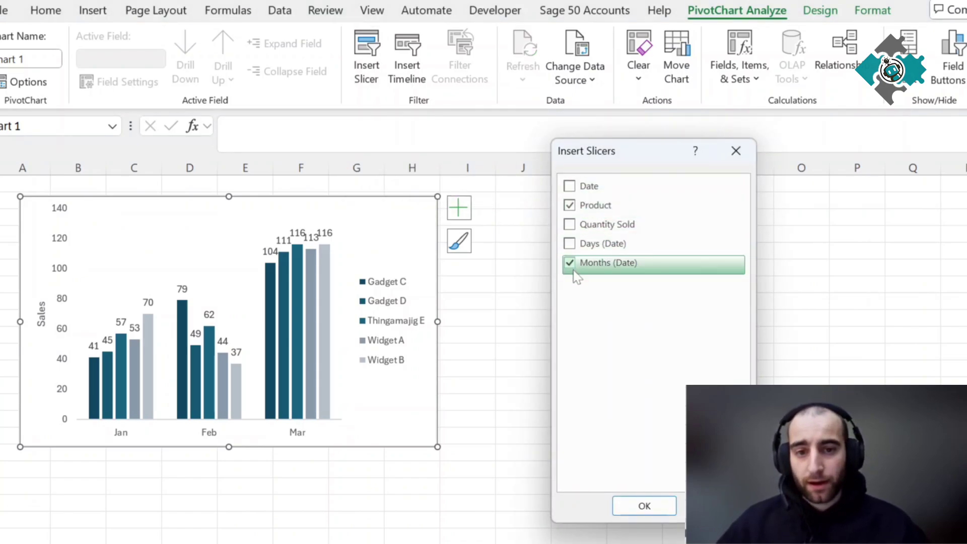
pyautogui.click(646, 505)
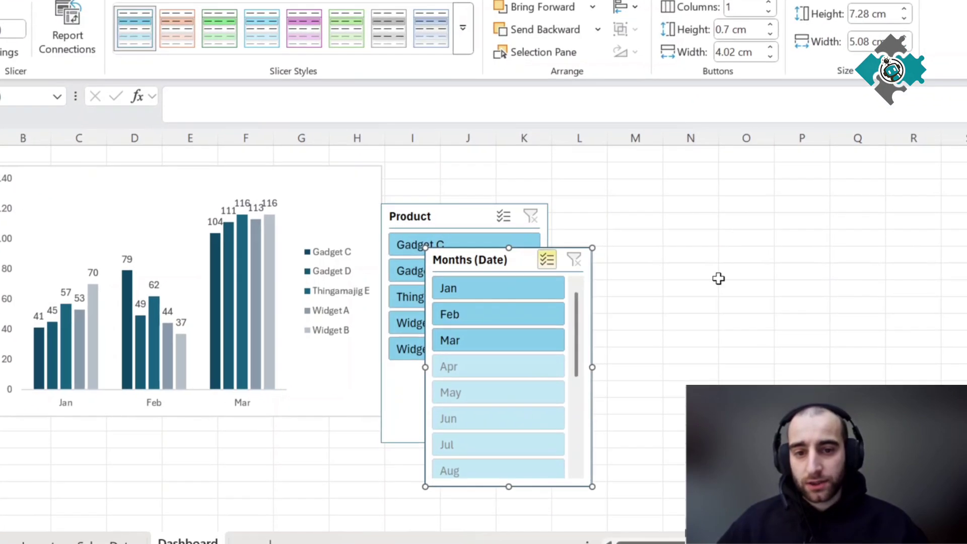
pyautogui.click(786, 313)
# - Place the Product and Months (Date) slicers side by side beside the chart
pyautogui.moveTo(570, 290); pyautogui.dragTo(671, 236)
pyautogui.moveTo(570, 184); pyautogui.dragTo(597, 192)
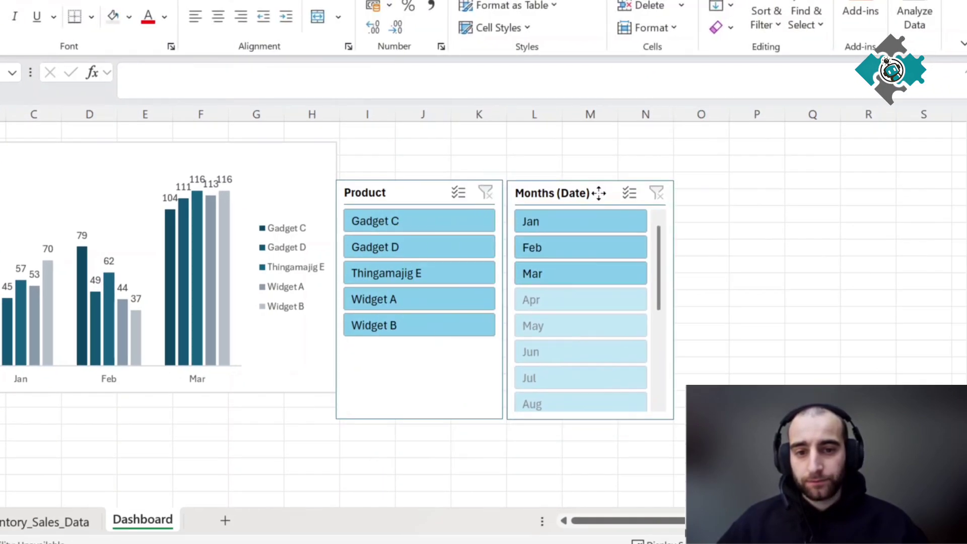
pyautogui.moveTo(418, 194); pyautogui.dragTo(423, 159)
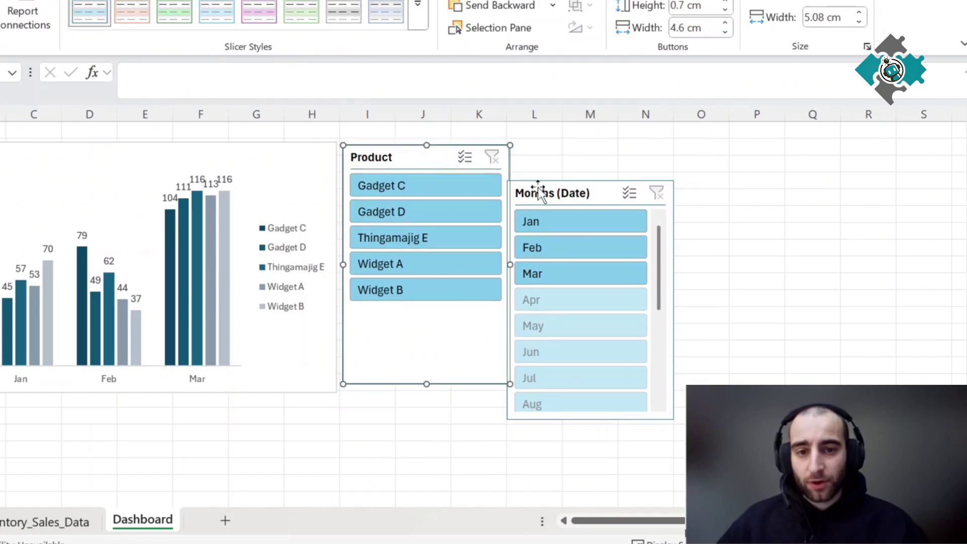
pyautogui.moveTo(575, 193); pyautogui.dragTo(581, 156)
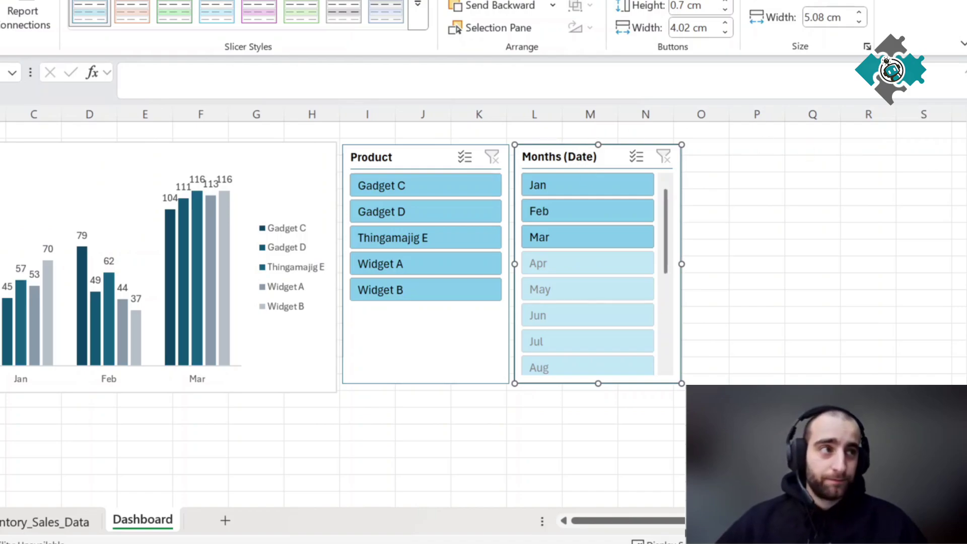
pyautogui.press('Escape')
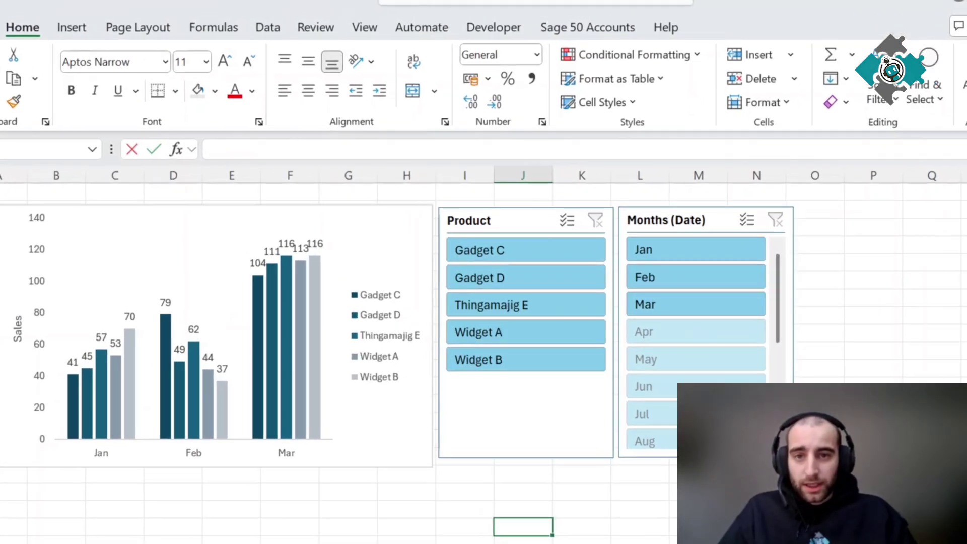
pyautogui.press('F2')
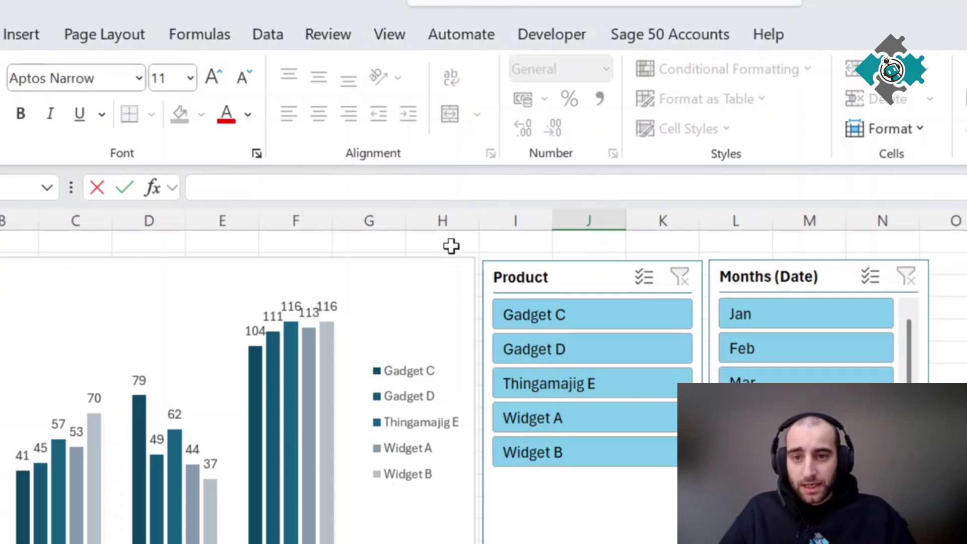
# - Hide the Dashboard sheet's gridlines, keeping row and column headings visible
pyautogui.click(390, 40)
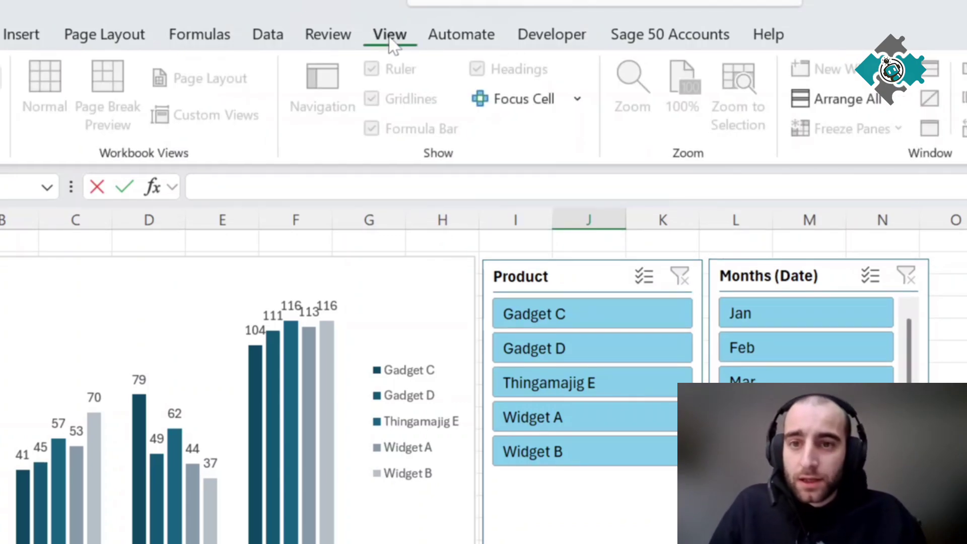
pyautogui.press('Escape')
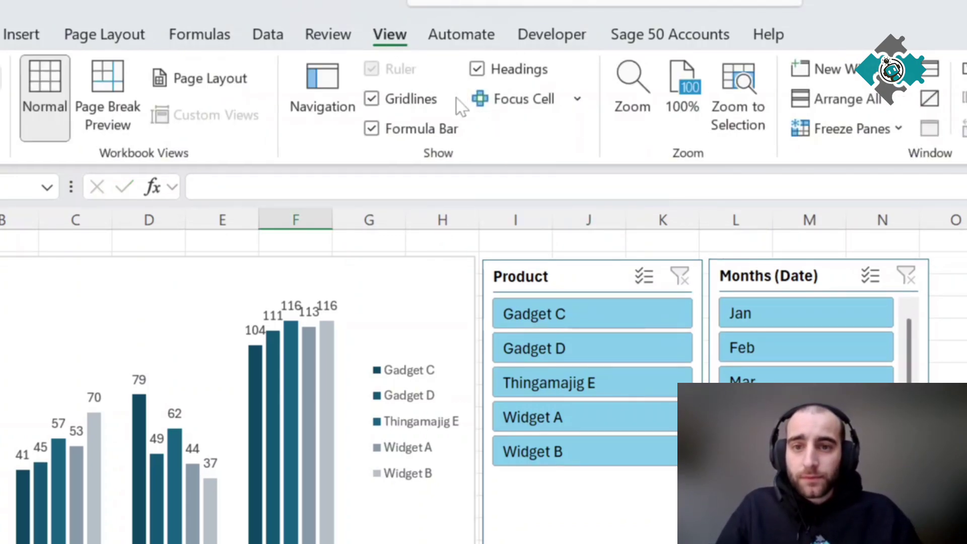
pyautogui.click(372, 99)
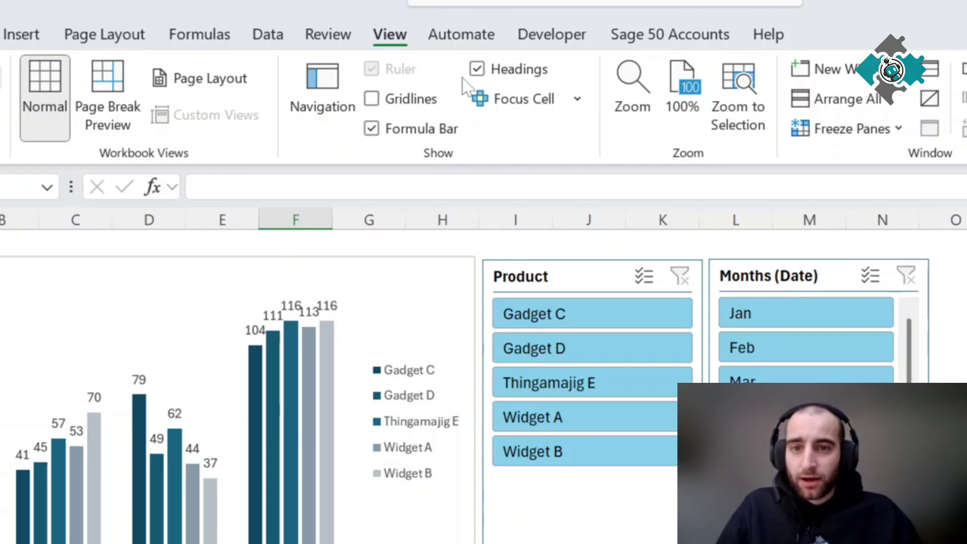
pyautogui.click(478, 73)
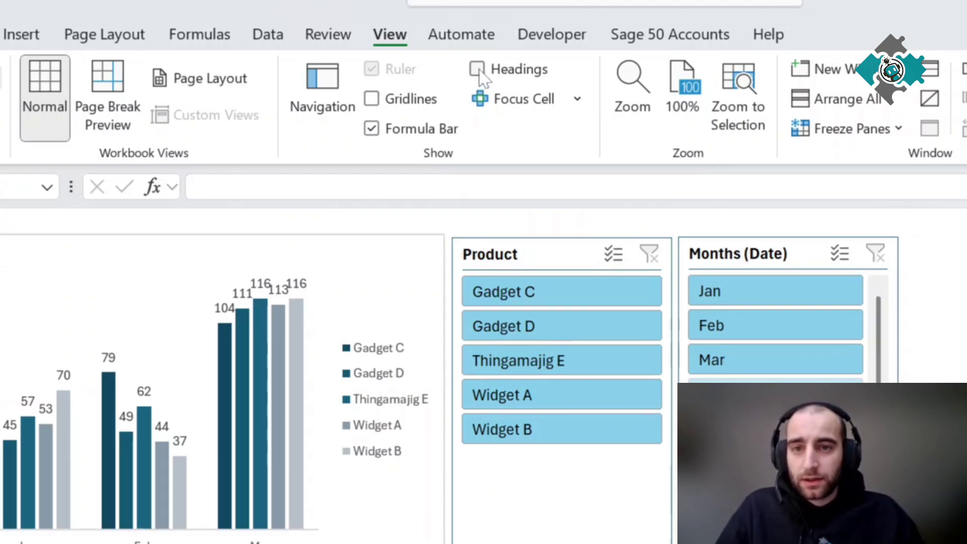
pyautogui.click(477, 70)
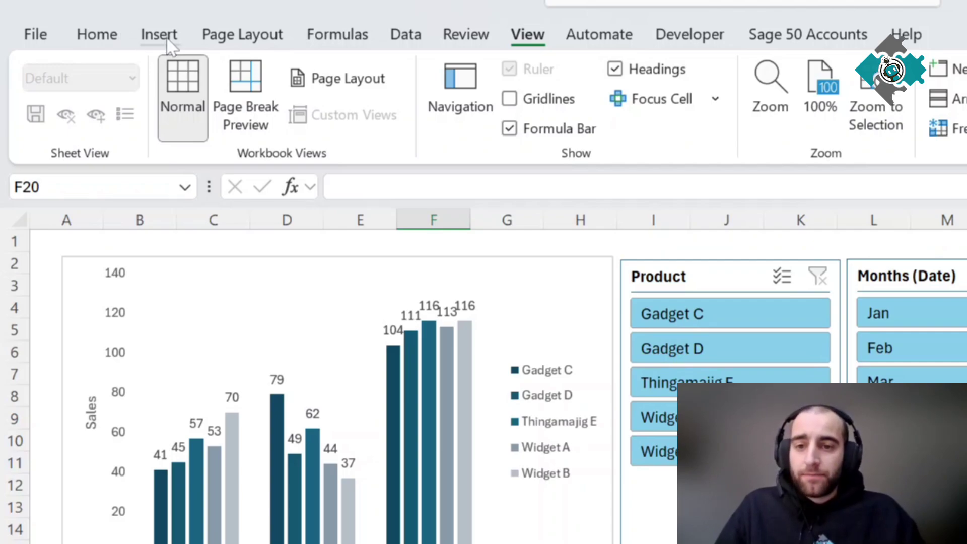
pyautogui.click(168, 39)
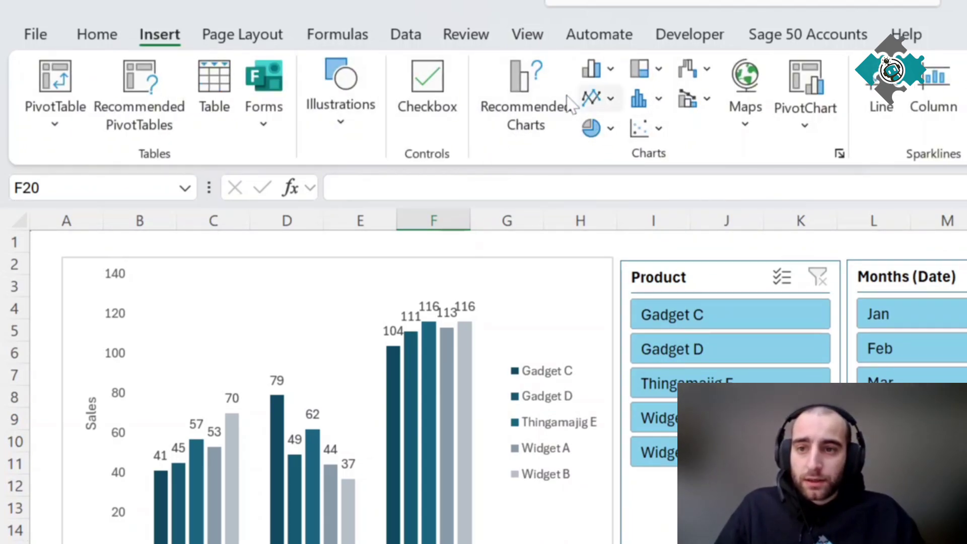
# - Draw a large teal rounded rectangle over the chart area and send it to back
pyautogui.click(361, 129)
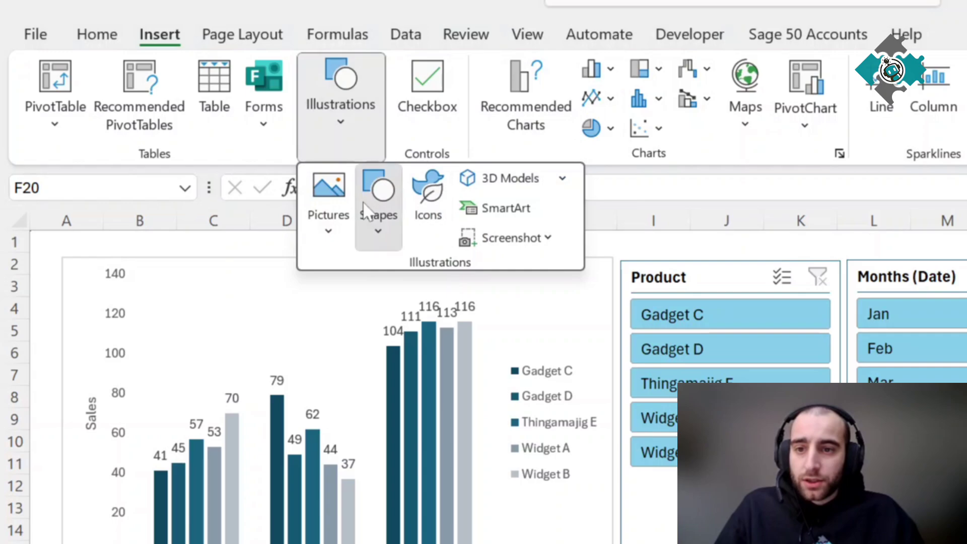
pyautogui.click(377, 212)
pyautogui.click(507, 299)
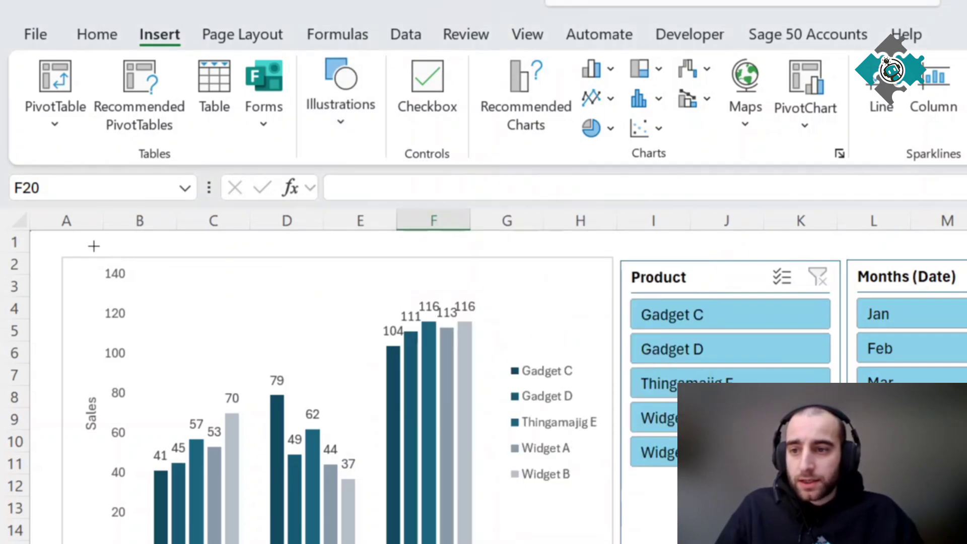
pyautogui.moveTo(46, 244); pyautogui.dragTo(811, 543)
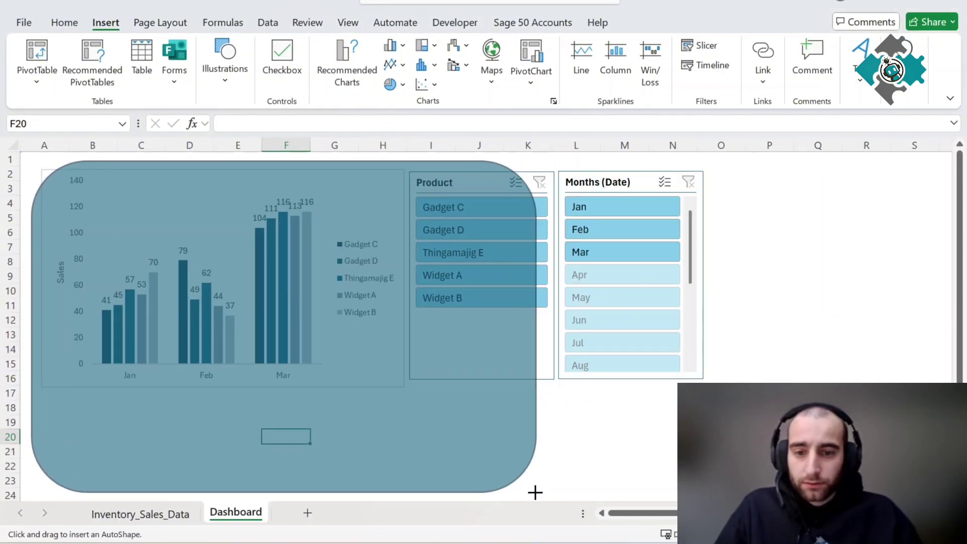
pyautogui.moveTo(535, 492); pyautogui.dragTo(524, 418)
pyautogui.press('Escape')
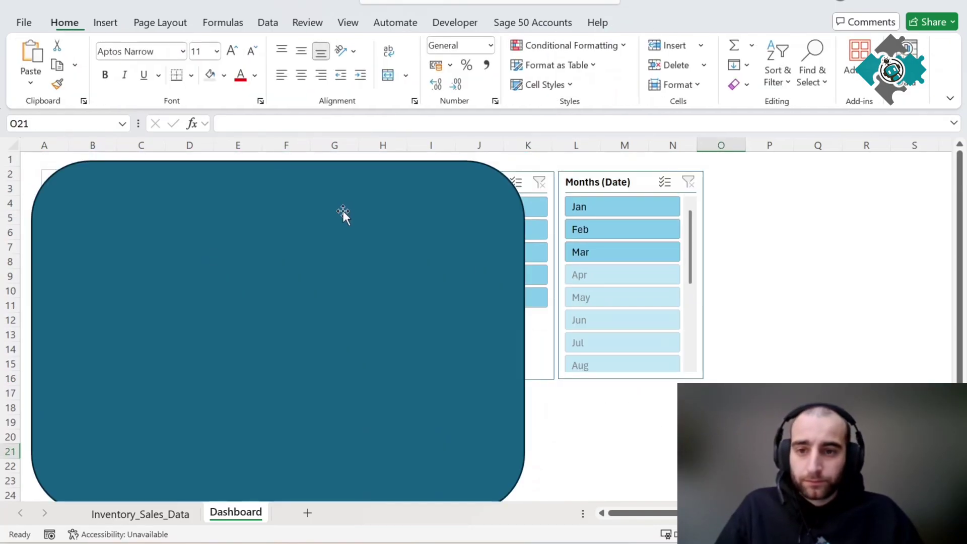
pyautogui.rightClick(343, 213)
pyautogui.click(398, 345)
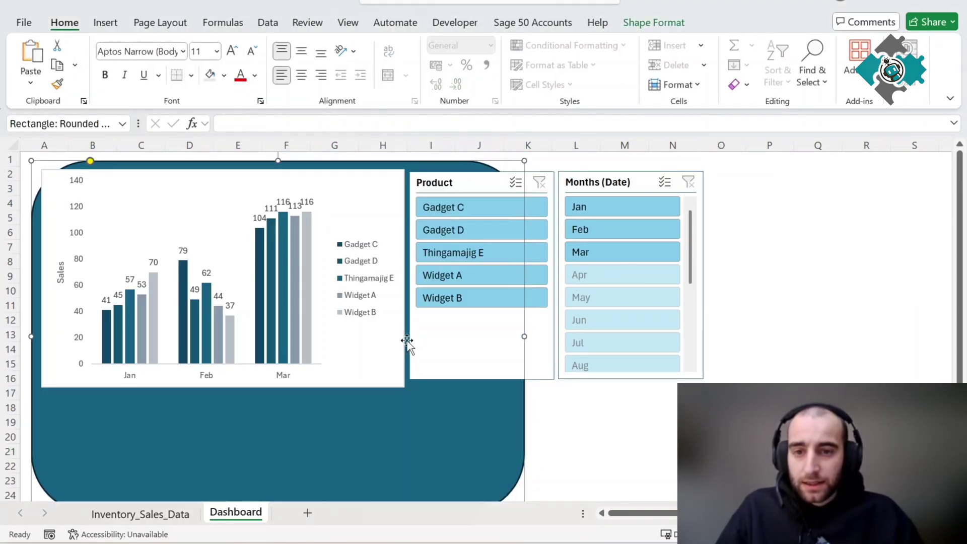
pyautogui.click(367, 179)
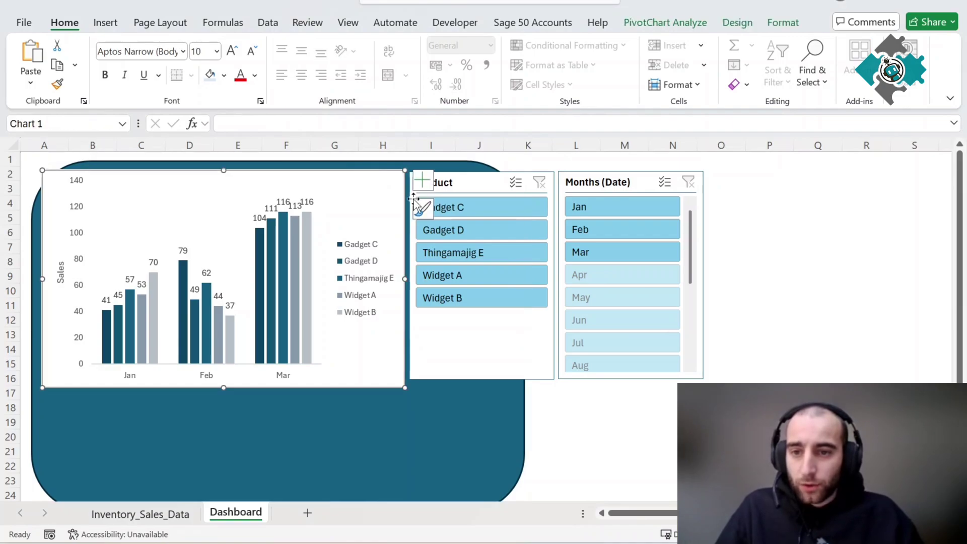
# - Move the chart down onto the panel and set both slicers side by side above it
pyautogui.moveTo(358, 187); pyautogui.dragTo(431, 320)
pyautogui.click(455, 183)
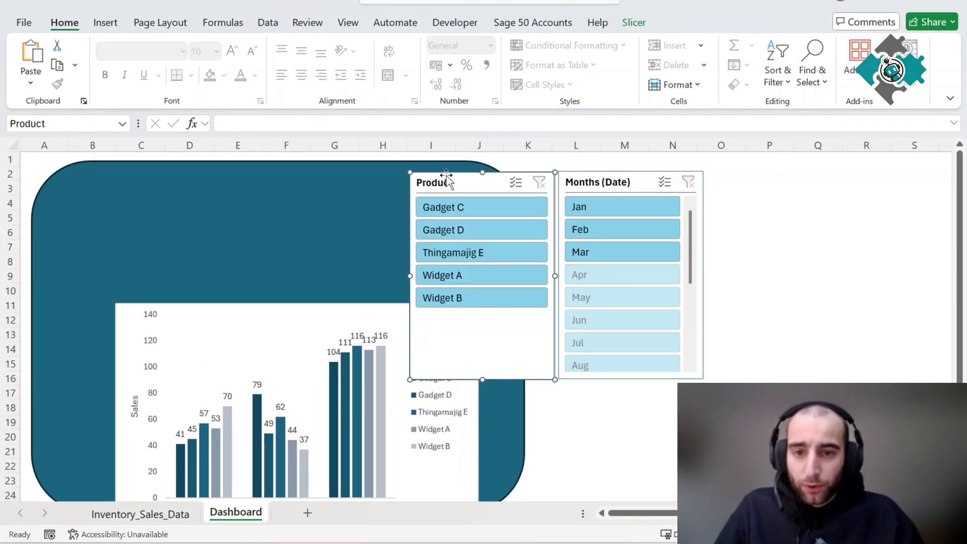
pyautogui.moveTo(446, 180); pyautogui.dragTo(103, 181)
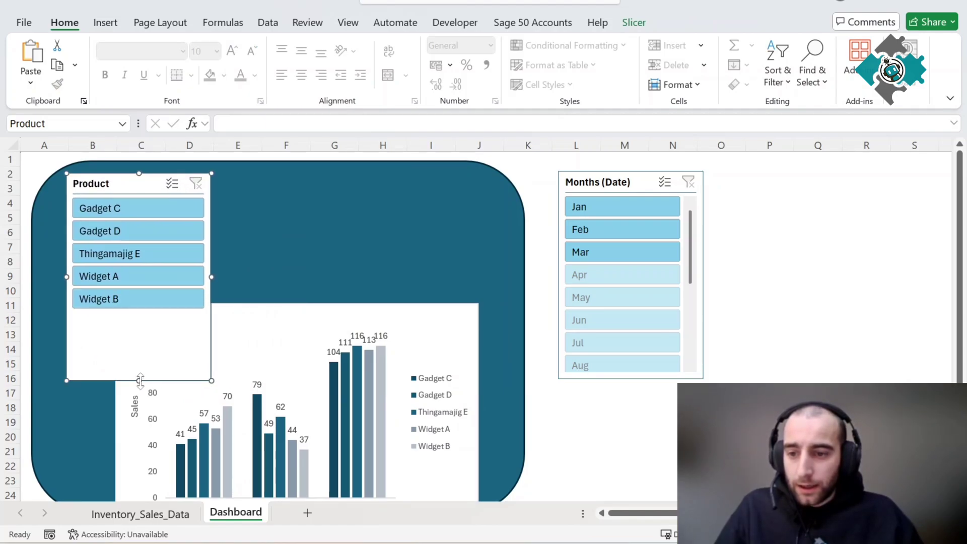
pyautogui.moveTo(140, 381); pyautogui.dragTo(141, 296)
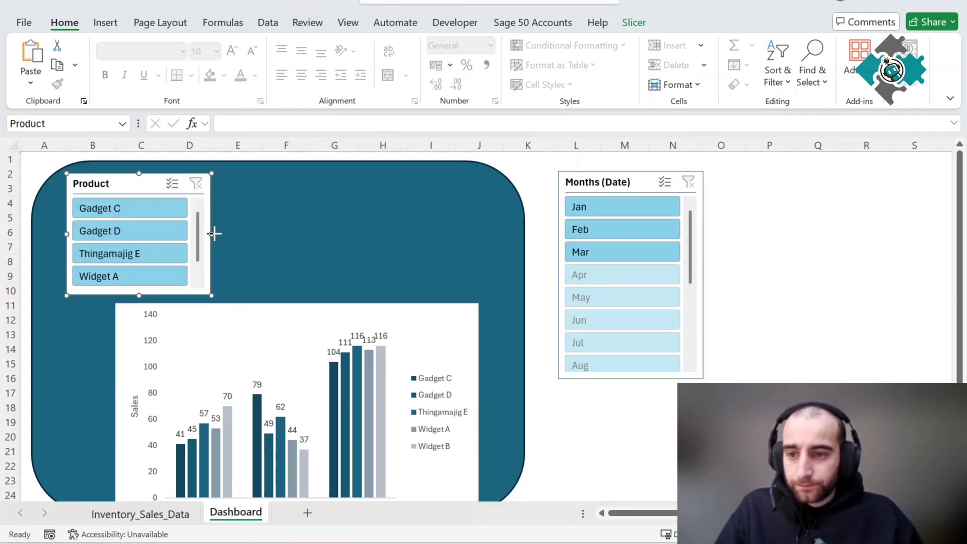
pyautogui.moveTo(212, 233); pyautogui.dragTo(227, 234)
pyautogui.moveTo(628, 184); pyautogui.dragTo(319, 184)
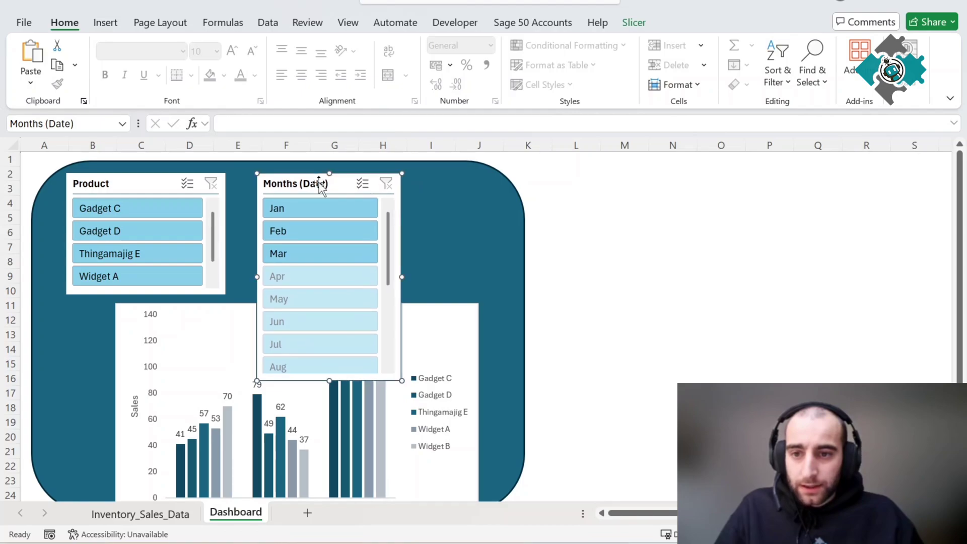
pyautogui.moveTo(401, 276); pyautogui.dragTo(450, 274)
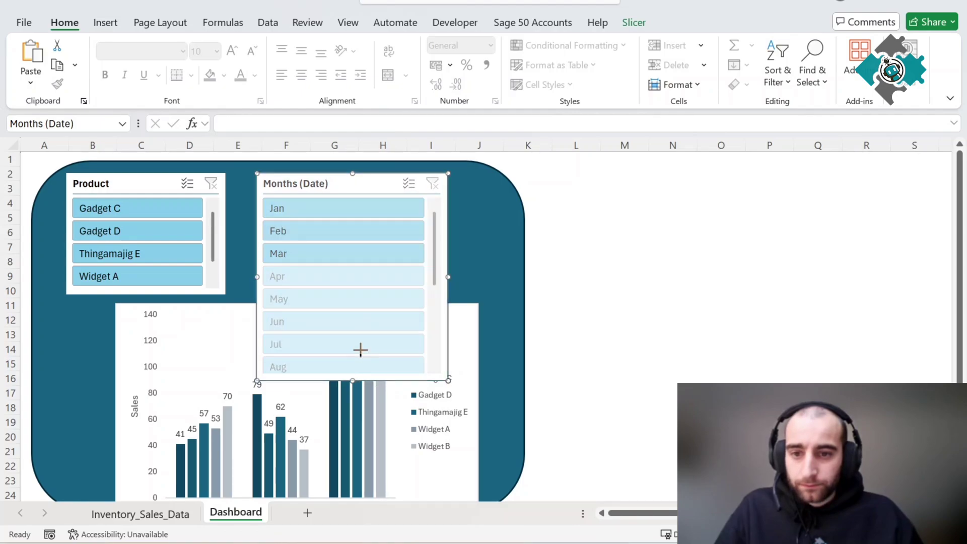
pyautogui.moveTo(362, 288); pyautogui.dragTo(360, 295)
pyautogui.click(136, 186)
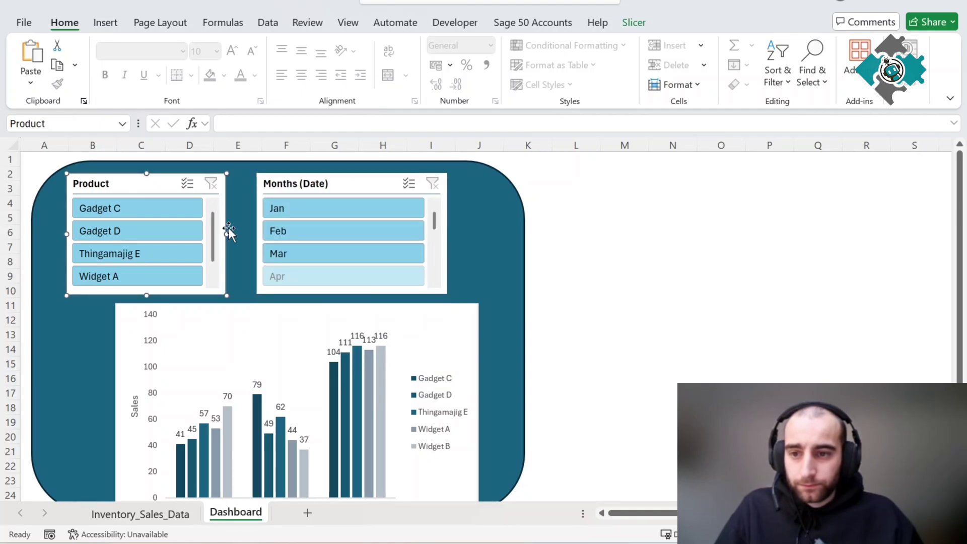
pyautogui.moveTo(234, 235); pyautogui.dragTo(257, 231)
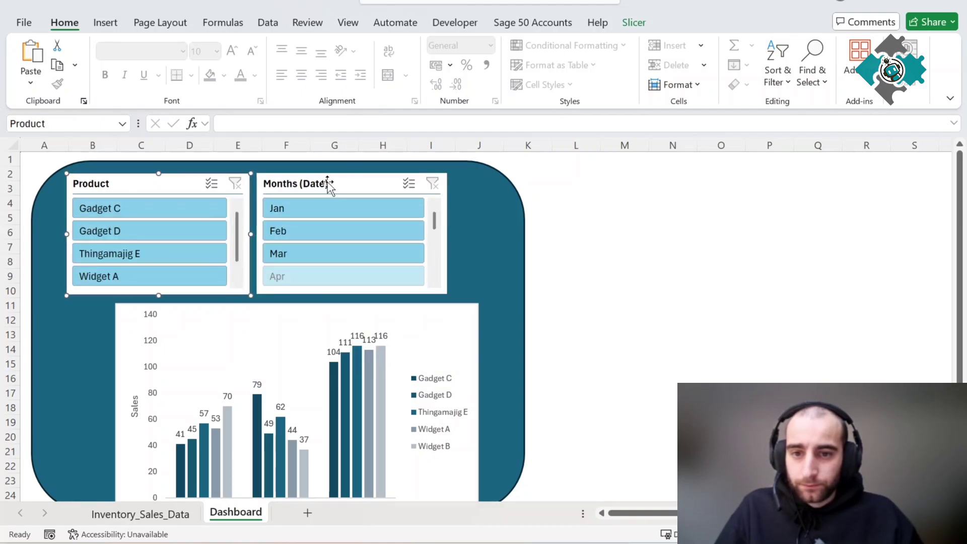
# - Size both slicers to 5 cm width and 5 cm height
pyautogui.click(327, 185)
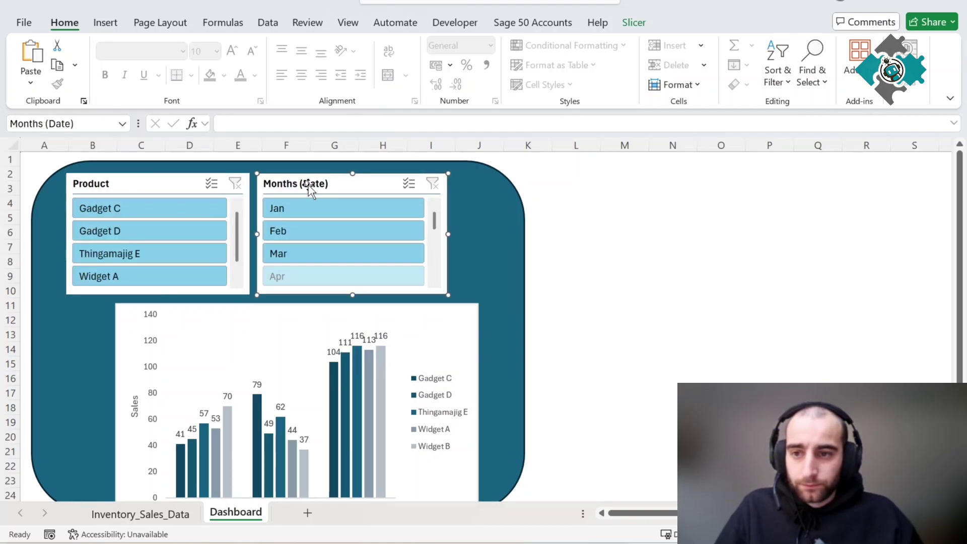
pyautogui.keyDown('ctrl'); pyautogui.click(147, 185); pyautogui.keyUp('ctrl')
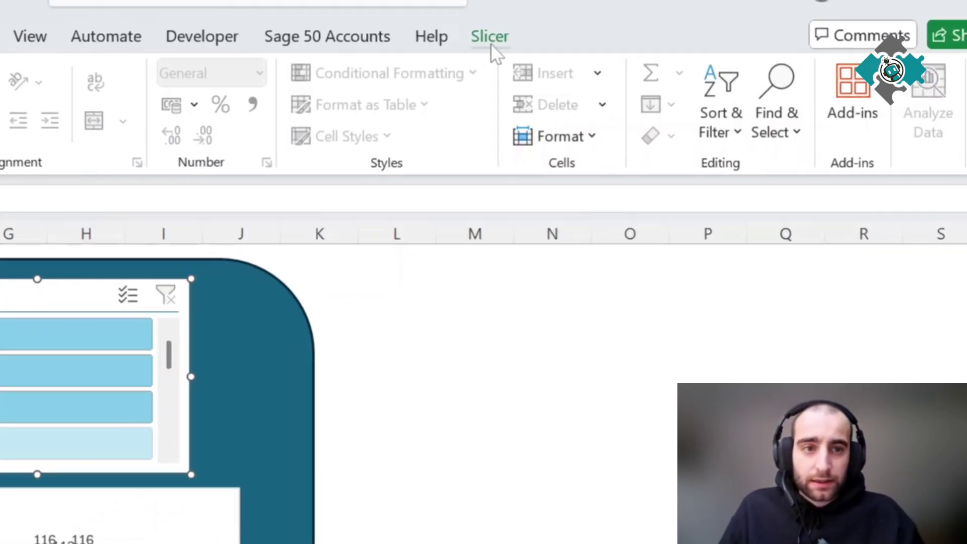
pyautogui.click(633, 22)
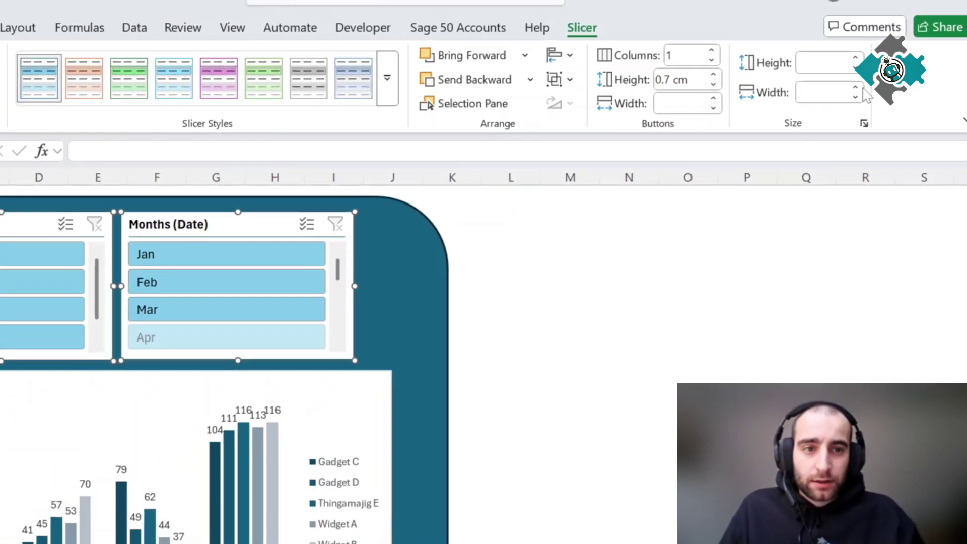
pyautogui.click(850, 128)
pyautogui.click(858, 72)
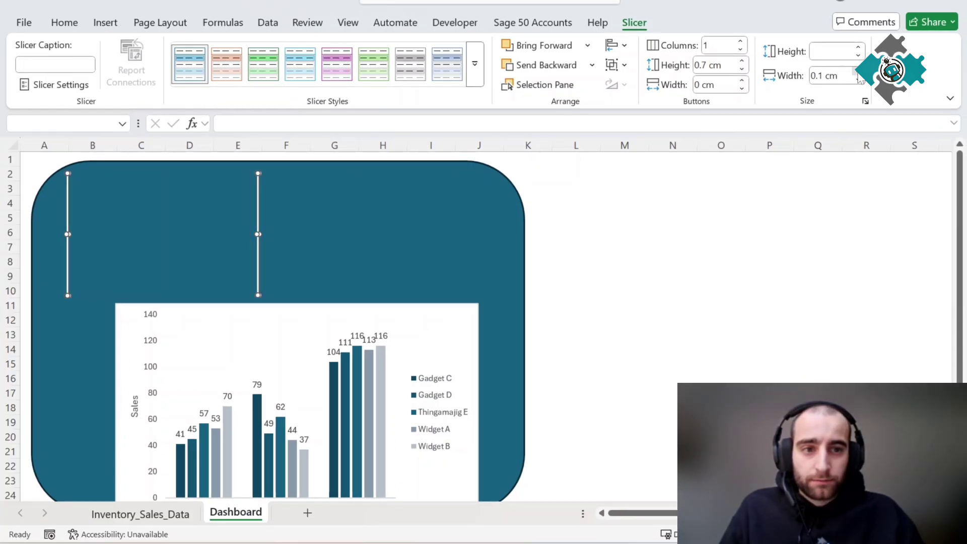
pyautogui.click(857, 72)
pyautogui.click(858, 72)
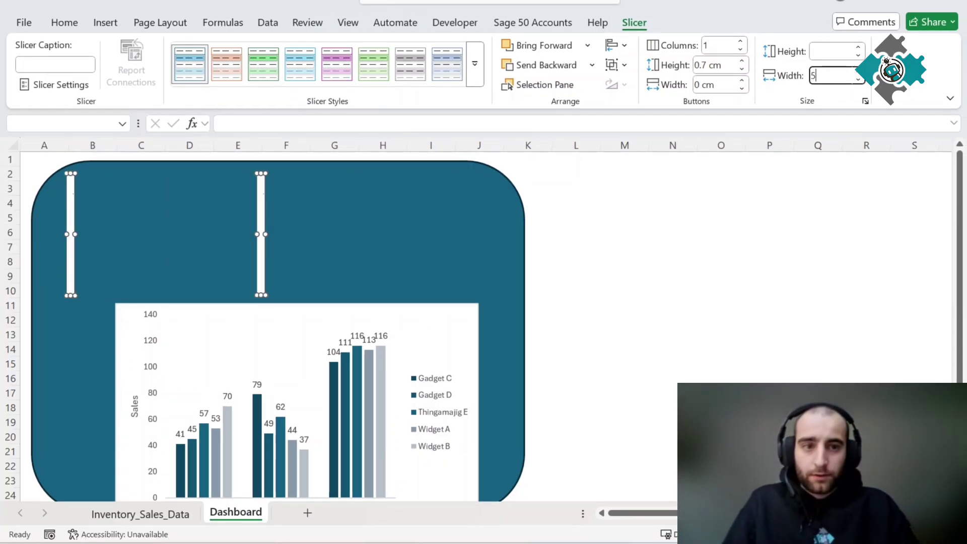
pyautogui.press('Return')
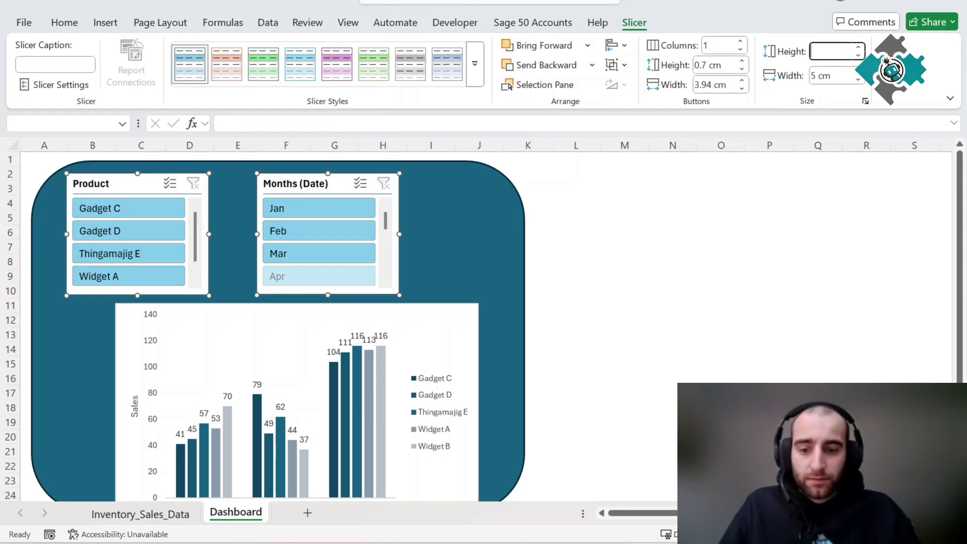
pyautogui.write('5')
pyautogui.press('Return')
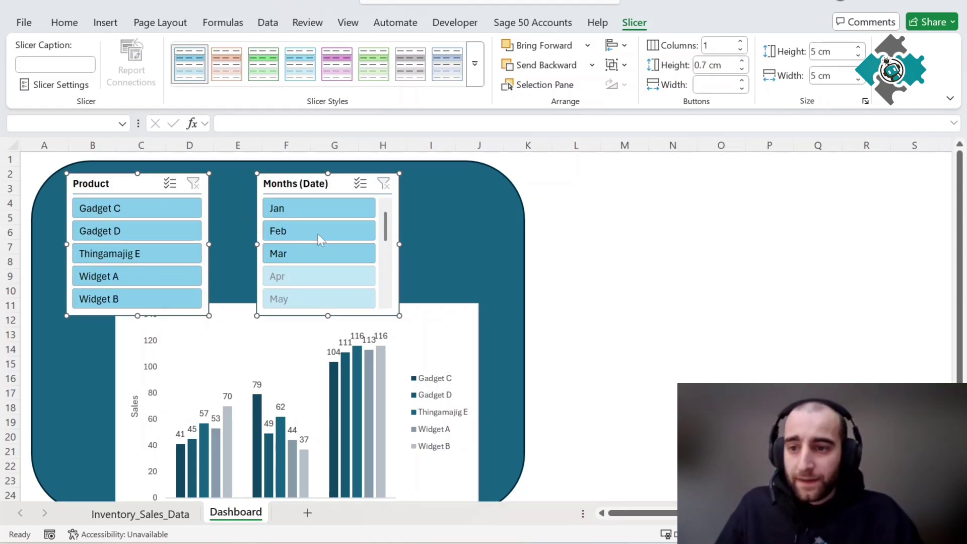
# - Space the two slicers evenly across the panel and shorten the chart to fit inside it
pyautogui.click(284, 186)
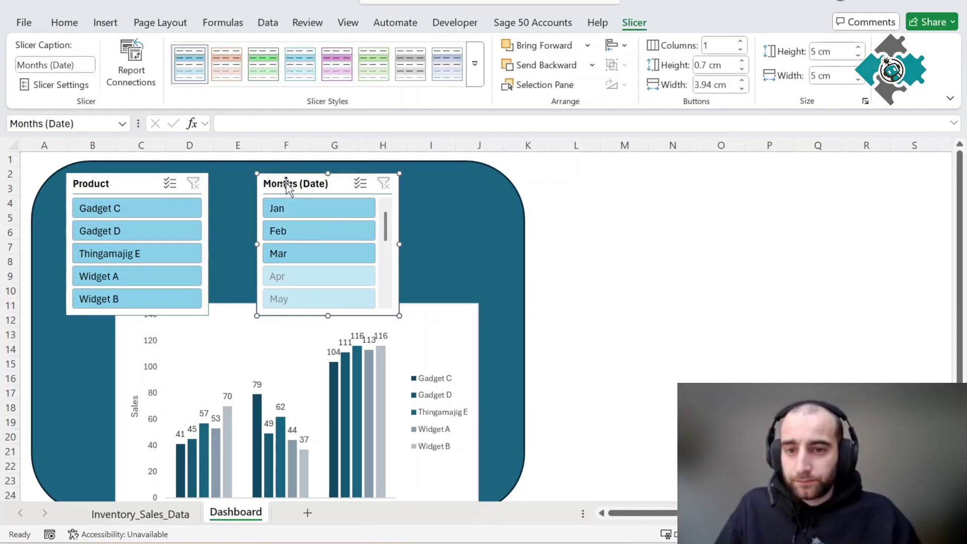
pyautogui.moveTo(283, 185); pyautogui.dragTo(353, 183)
pyautogui.moveTo(110, 183); pyautogui.dragTo(164, 185)
pyautogui.click(554, 387)
pyautogui.scroll(-2, 555, 387)
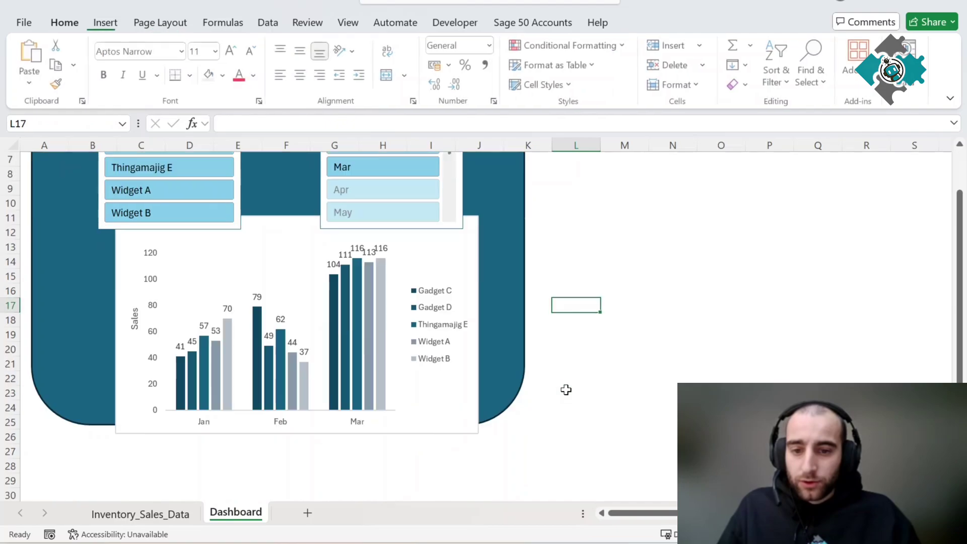
pyautogui.click(266, 240)
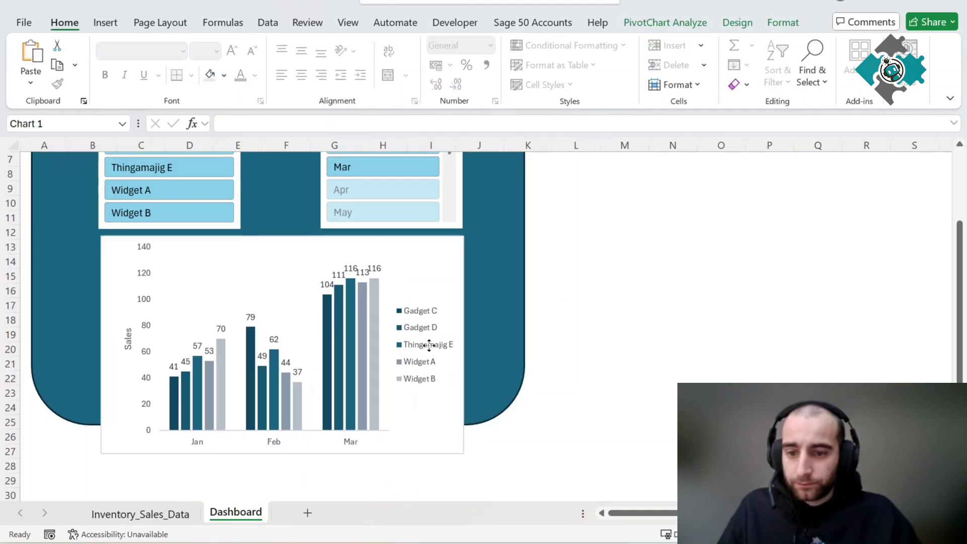
pyautogui.click(289, 453)
pyautogui.moveTo(288, 453); pyautogui.dragTo(291, 424)
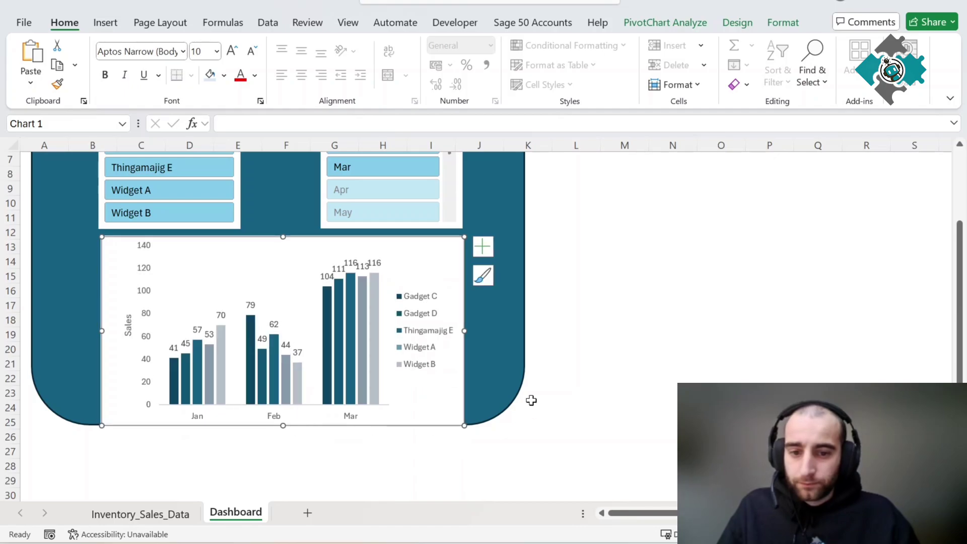
pyautogui.scroll(2, 660, 353)
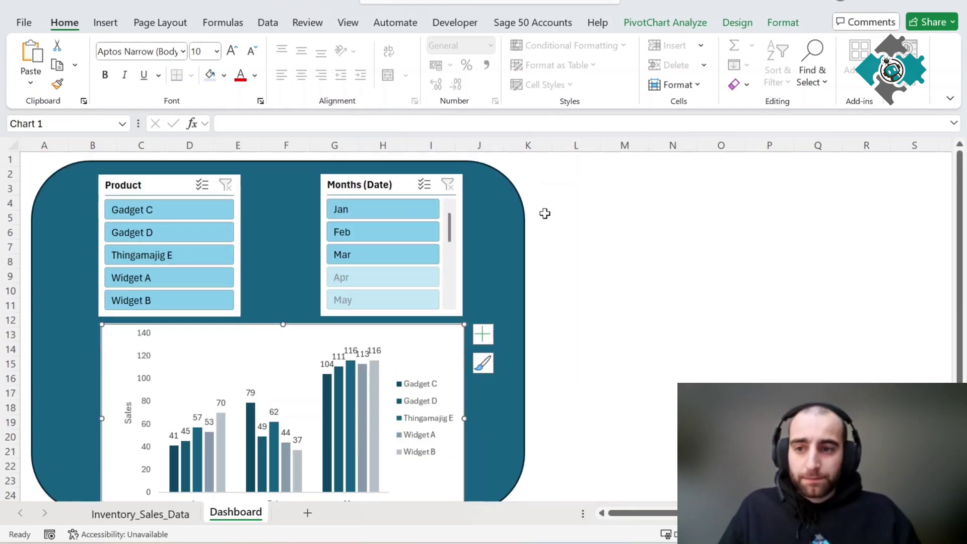
# - Remove the outline from the teal rounded panel
pyautogui.click(518, 215)
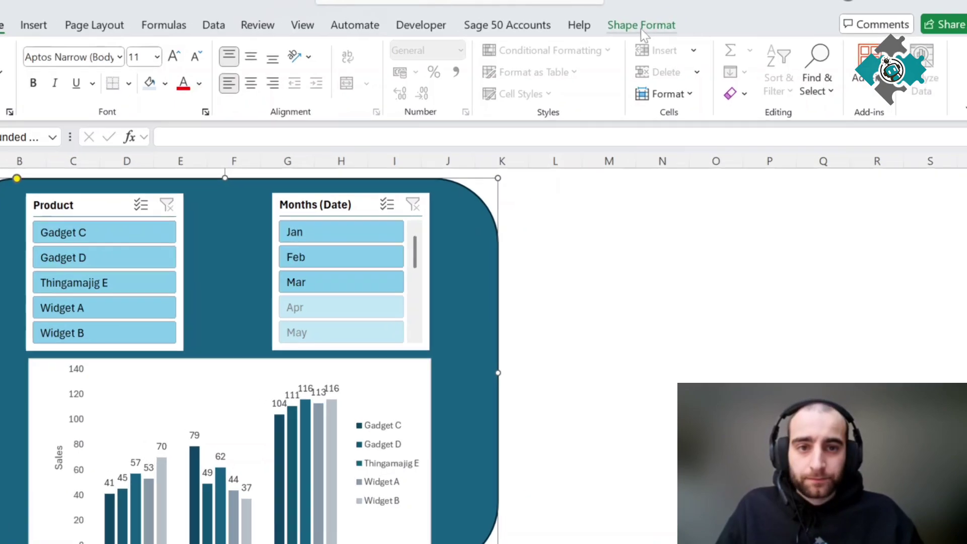
pyautogui.click(654, 23)
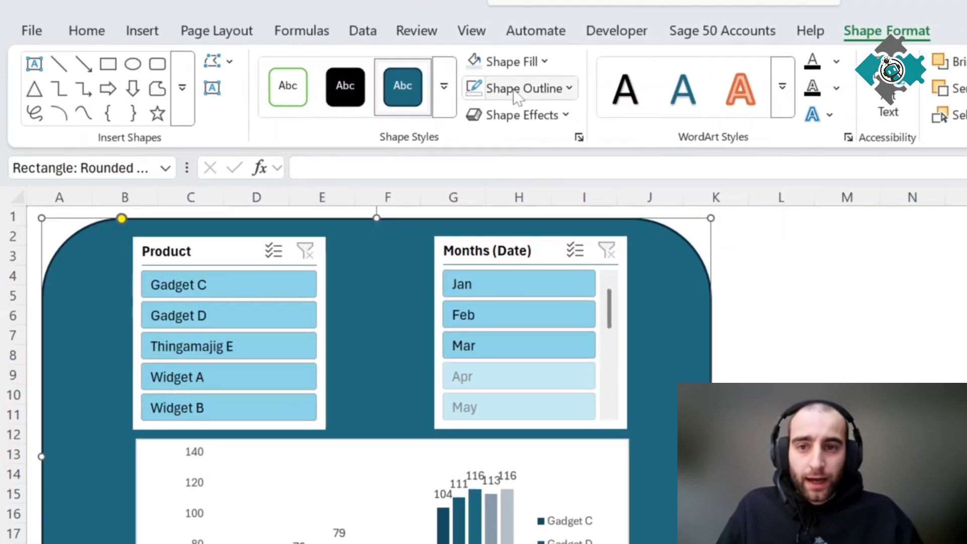
pyautogui.click(126, 109)
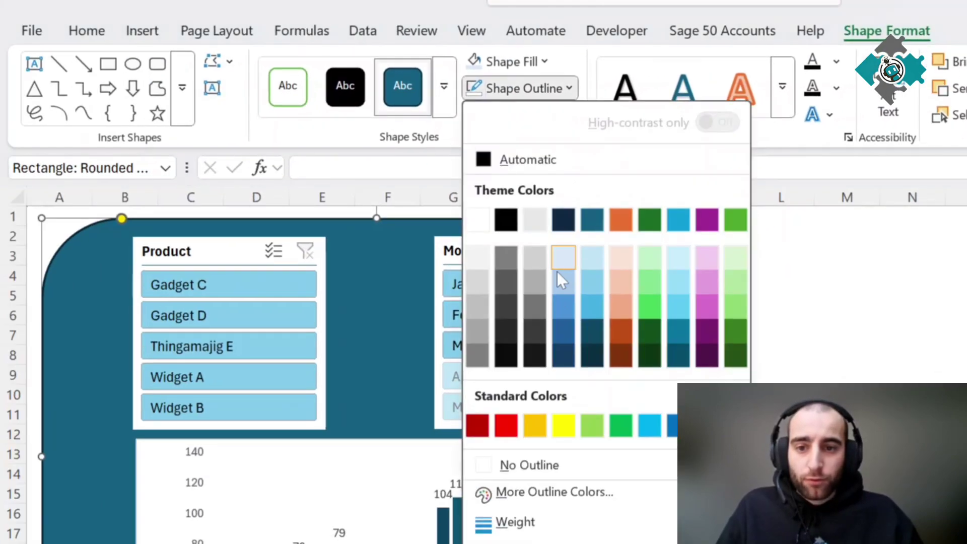
pyautogui.click(527, 463)
pyautogui.press('Escape')
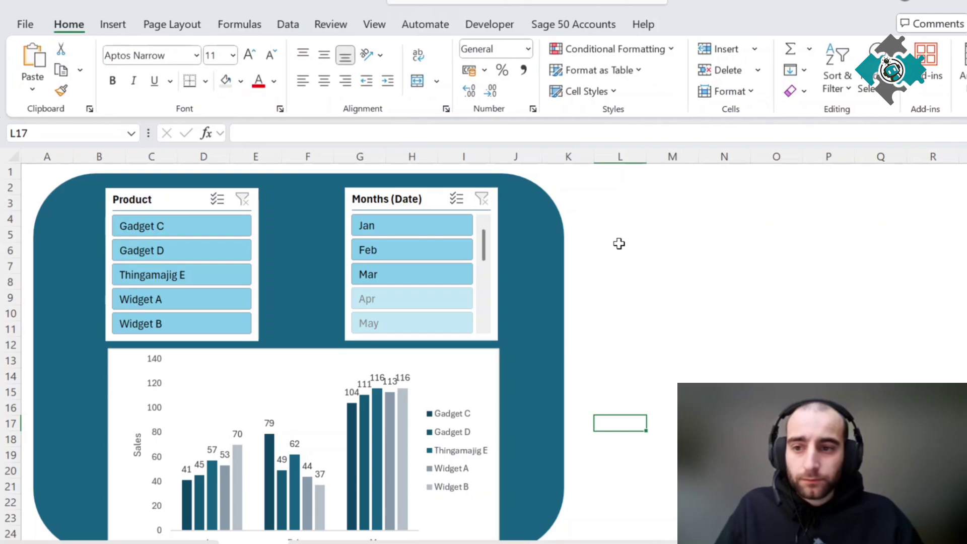
pyautogui.scroll(-1, 735, 308)
pyautogui.scroll(1, 705, 312)
# - Set the pivot chart to No Fill and No Outline
pyautogui.click(473, 363)
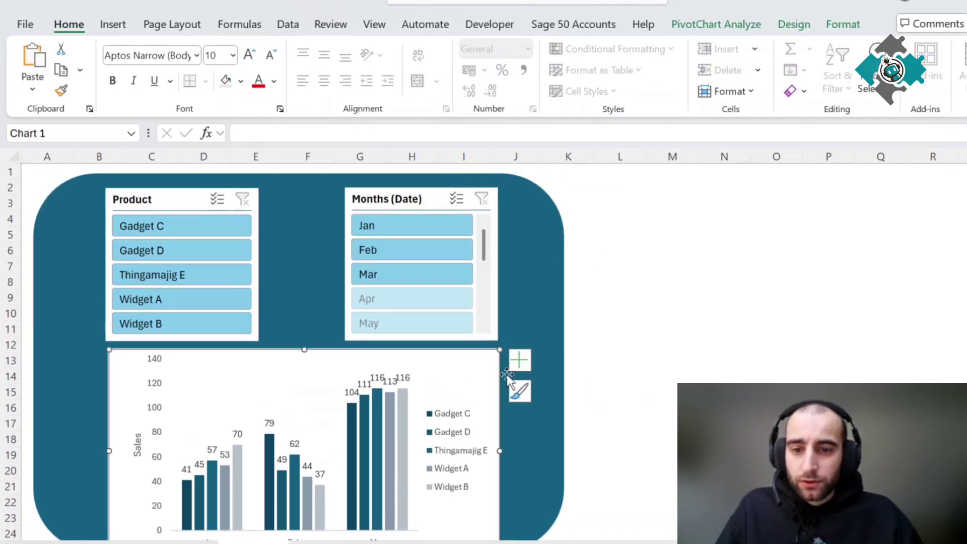
pyautogui.click(808, 25)
pyautogui.click(828, 23)
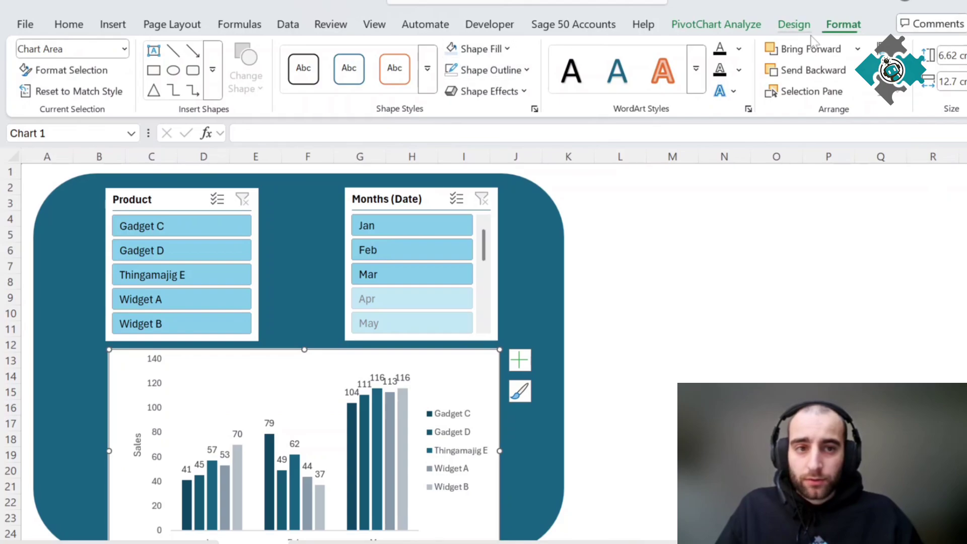
pyautogui.click(478, 49)
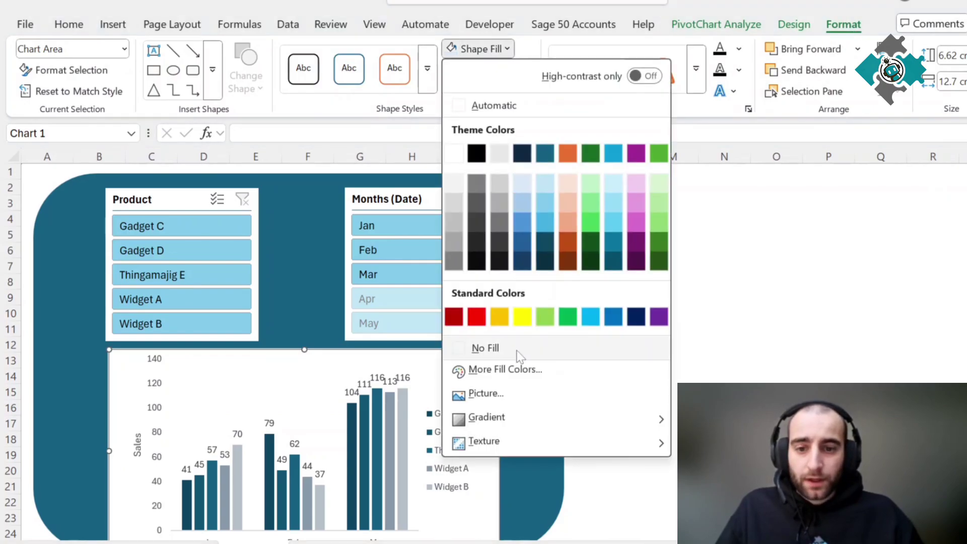
pyautogui.click(478, 48)
pyautogui.click(475, 49)
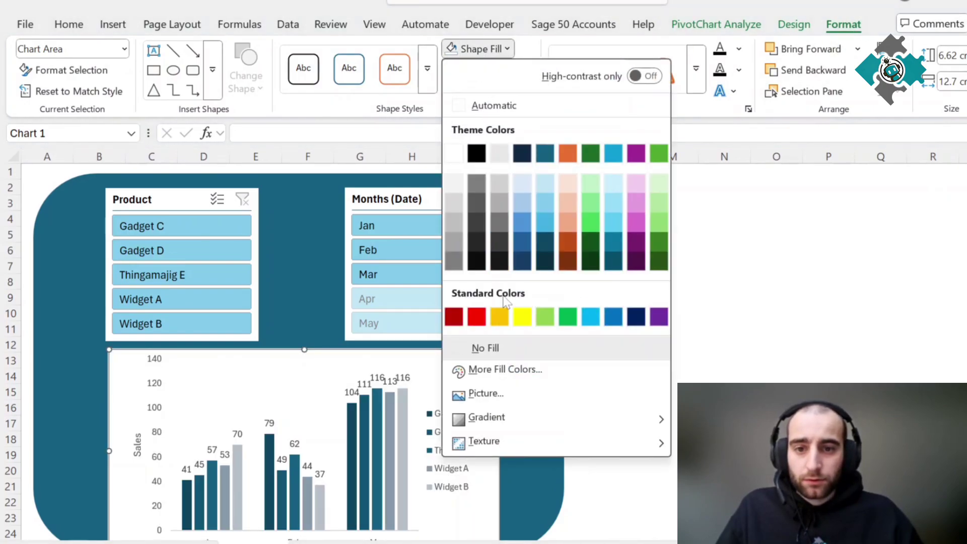
pyautogui.click(465, 347)
pyautogui.click(483, 70)
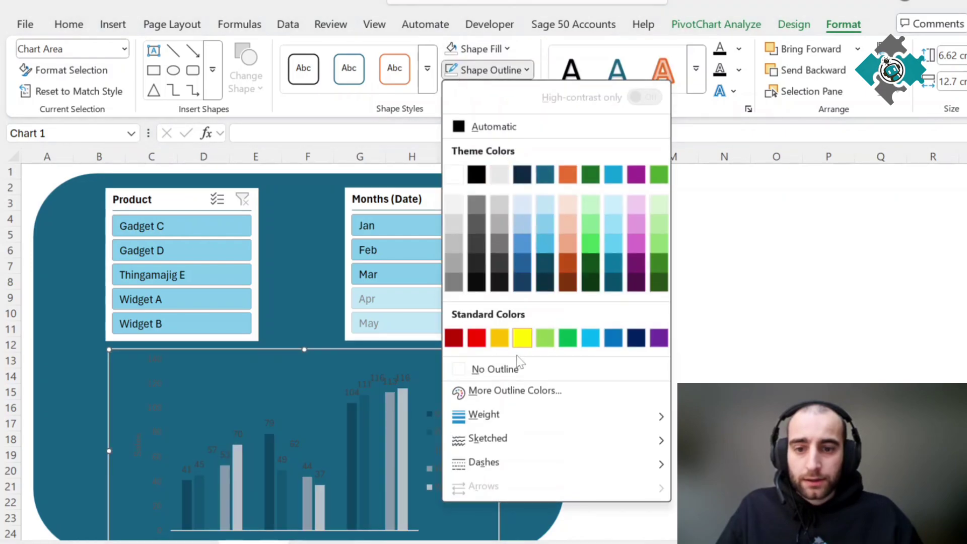
pyautogui.click(472, 367)
pyautogui.scroll(-1, 564, 372)
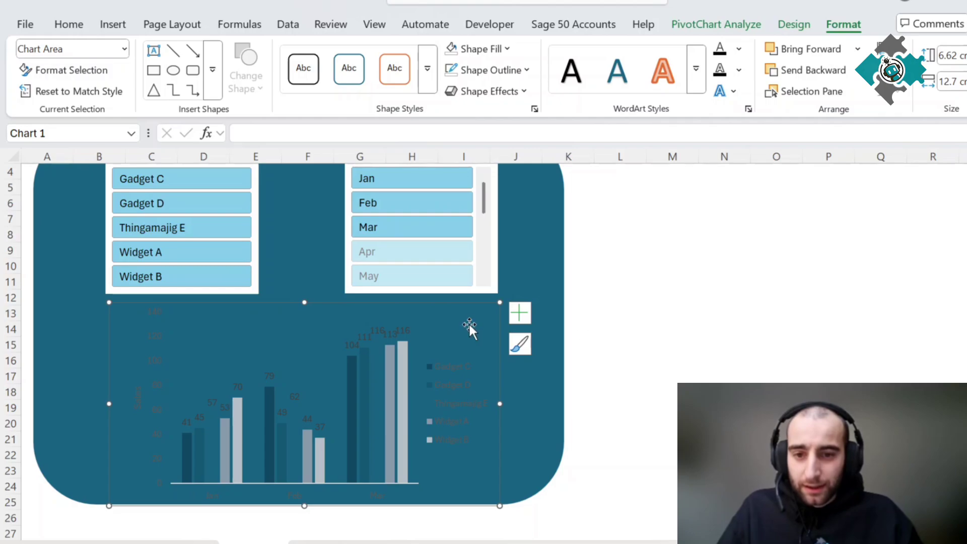
# - Draw a light blue rounded rectangle over the chart area with no outline
pyautogui.click(123, 27)
pyautogui.click(408, 133)
pyautogui.click(451, 224)
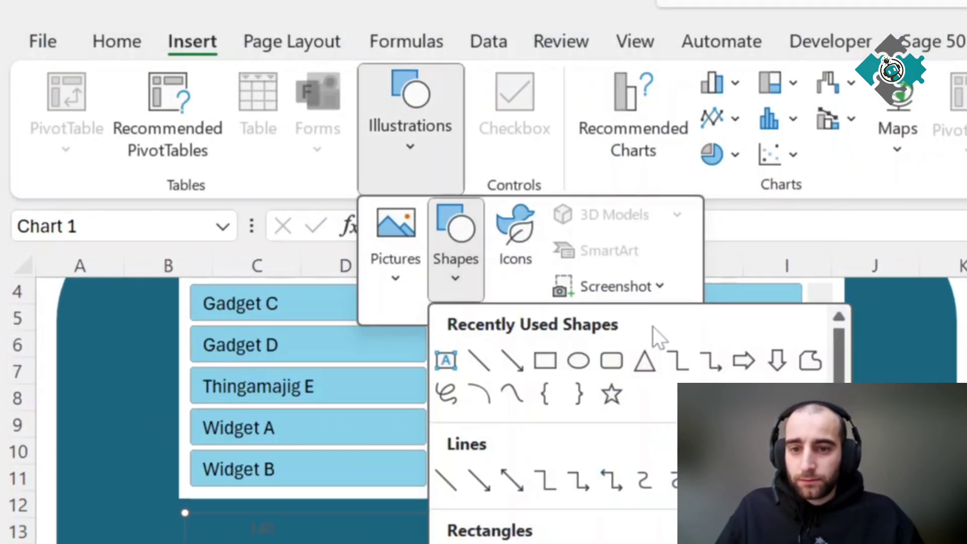
pyautogui.moveTo(74, 182)
pyautogui.mouseDown()
pyautogui.moveTo(587, 416)
pyautogui.moveTo(623, 445)
pyautogui.mouseUp()
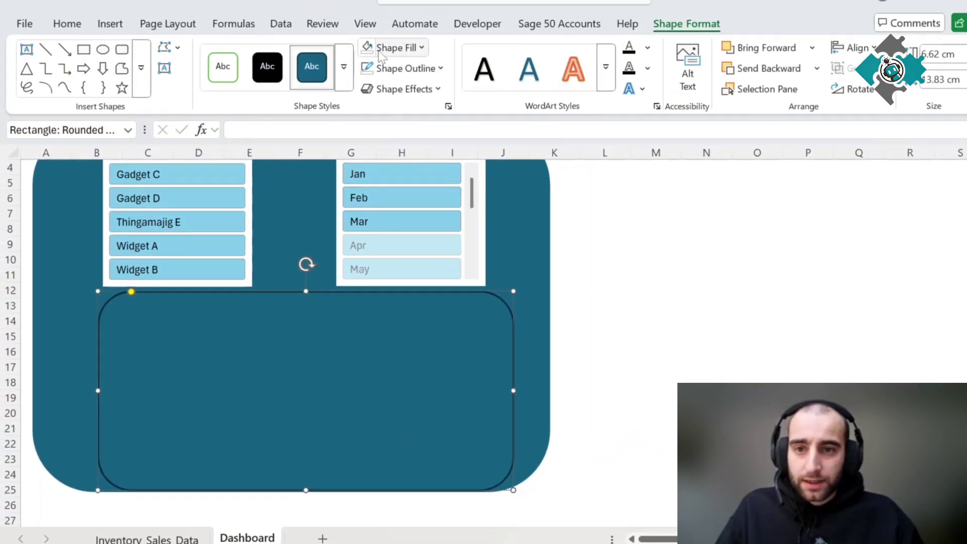
pyautogui.click(383, 49)
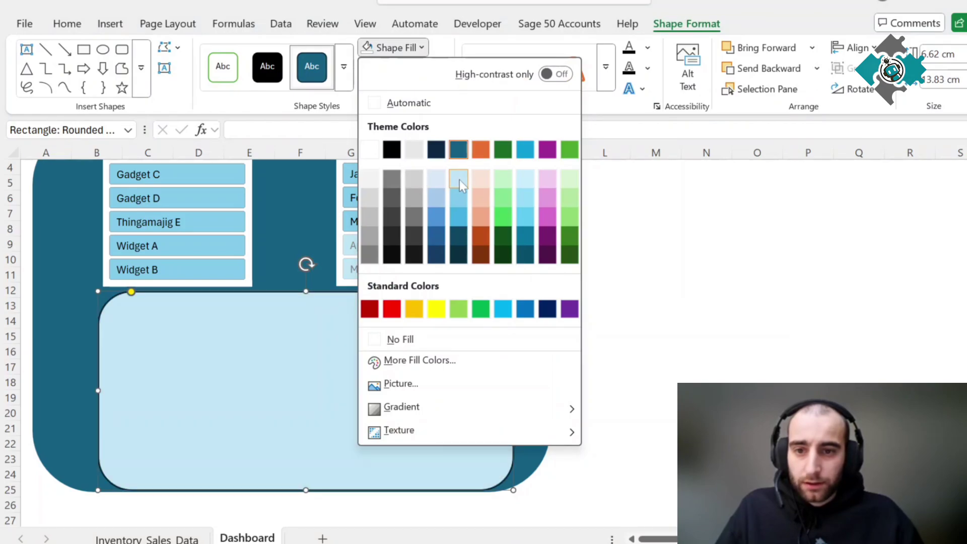
pyautogui.click(434, 182)
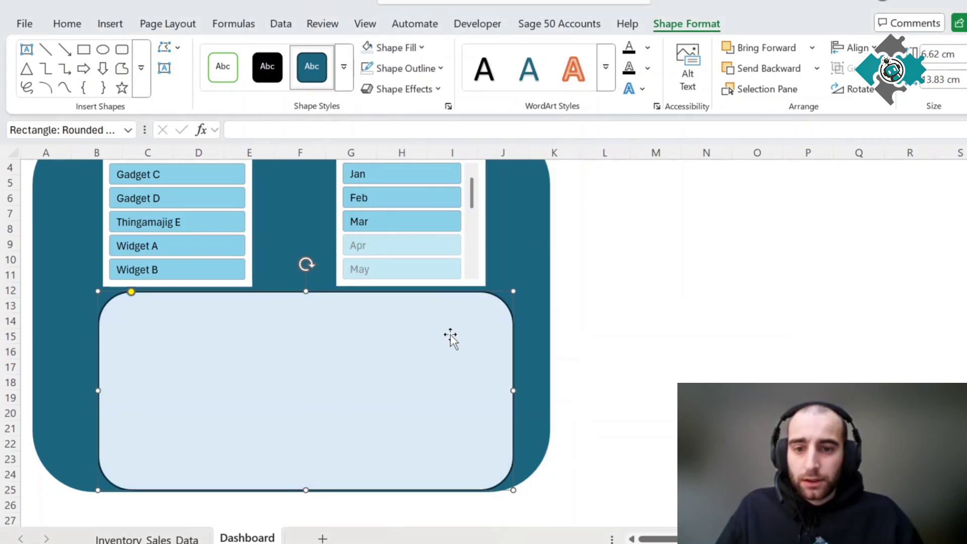
pyautogui.click(423, 75)
pyautogui.click(394, 361)
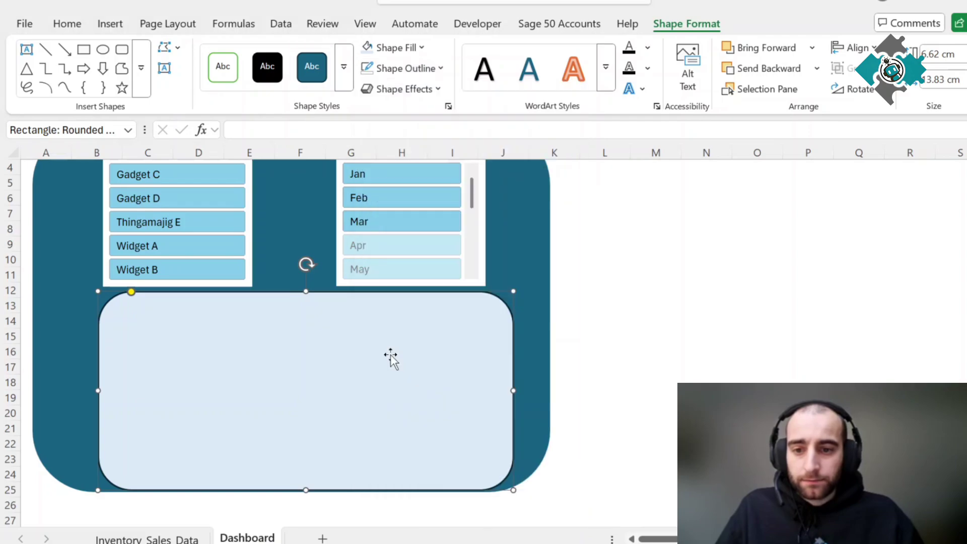
# - Bring the chart in front and position the light blue panel behind it
pyautogui.moveTo(366, 351); pyautogui.dragTo(496, 361)
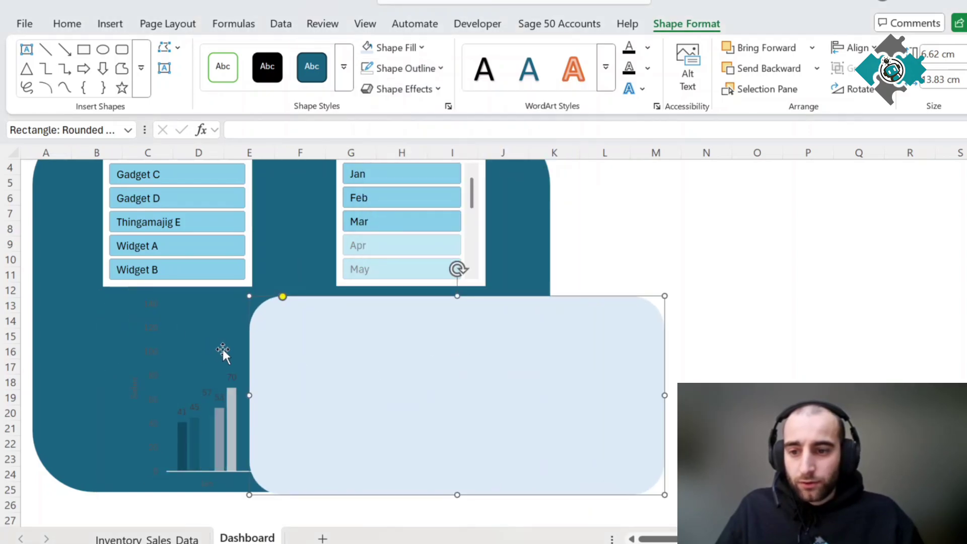
pyautogui.click(190, 339)
pyautogui.rightClick(106, 309)
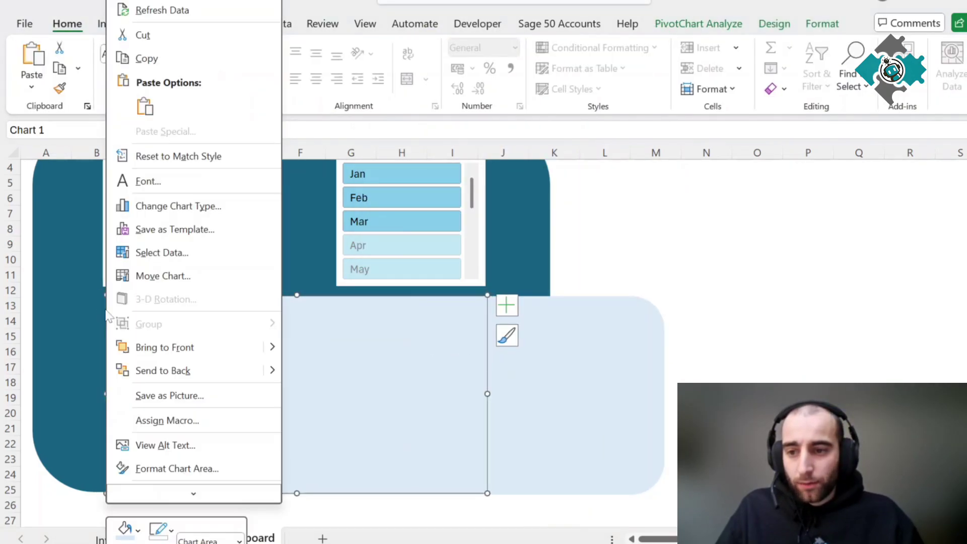
pyautogui.click(191, 347)
pyautogui.click(581, 377)
pyautogui.moveTo(581, 378); pyautogui.dragTo(424, 373)
# - Select and copy the three summary tables in E1:H23 on the Inventory_Sales_Data sheet
pyautogui.click(636, 333)
pyautogui.scroll(1, 298, 232)
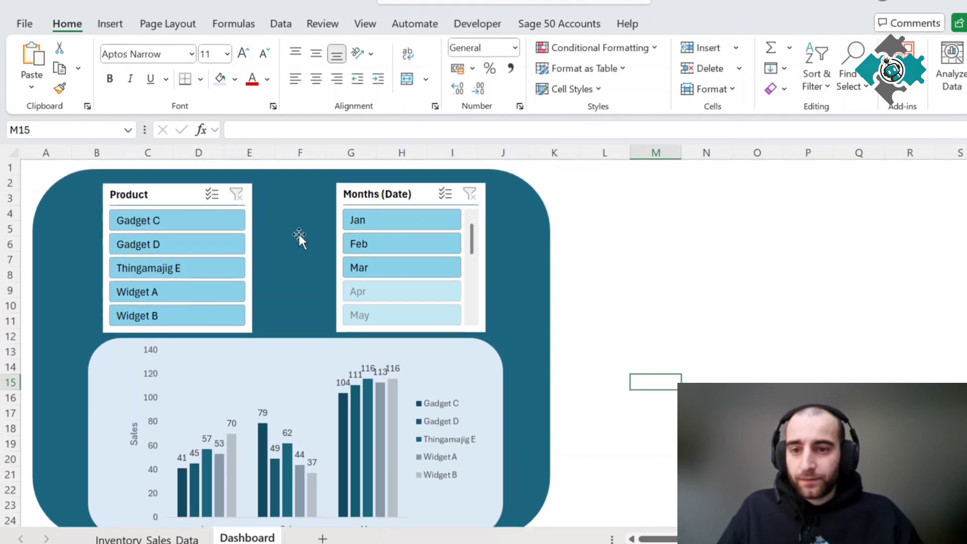
pyautogui.scroll(-1, 439, 287)
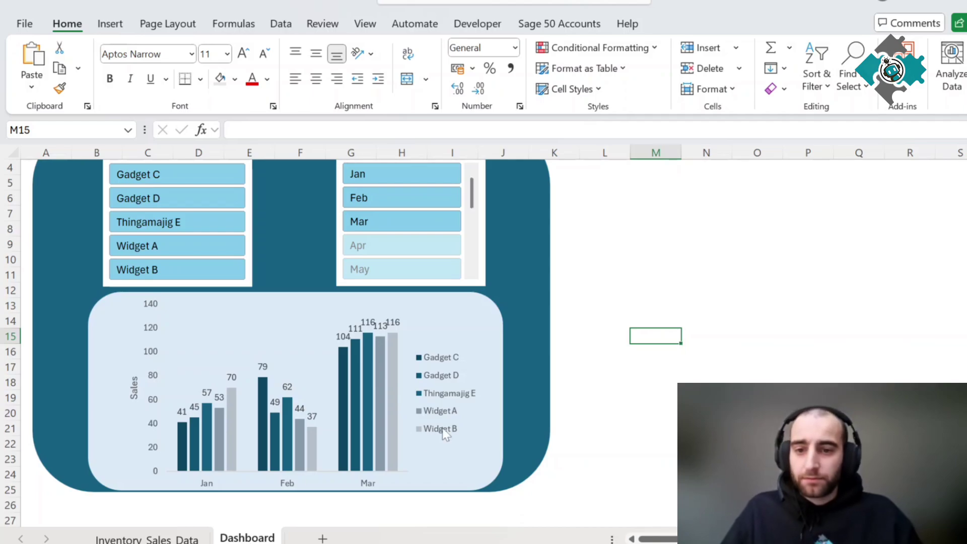
pyautogui.scroll(1, 355, 444)
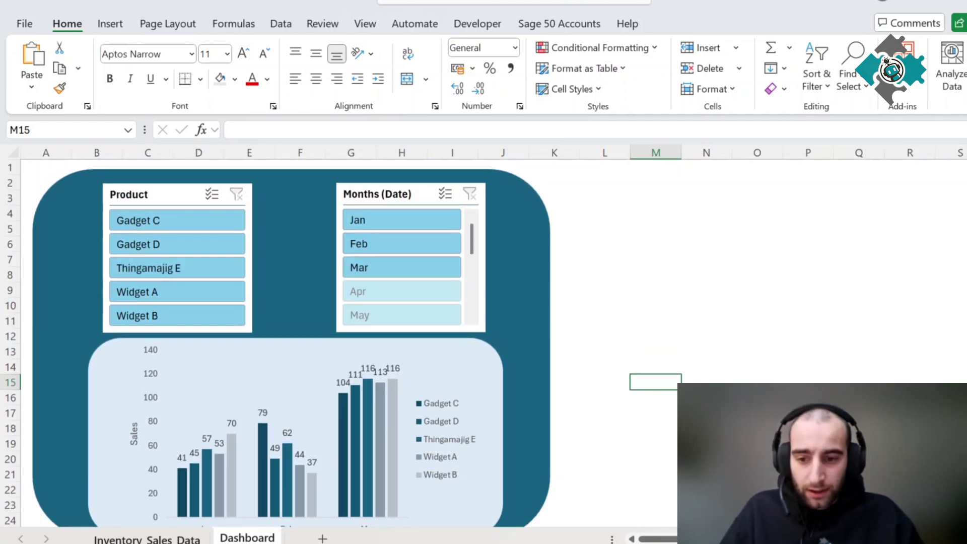
pyautogui.hotkey('ctrl', 'pageup')
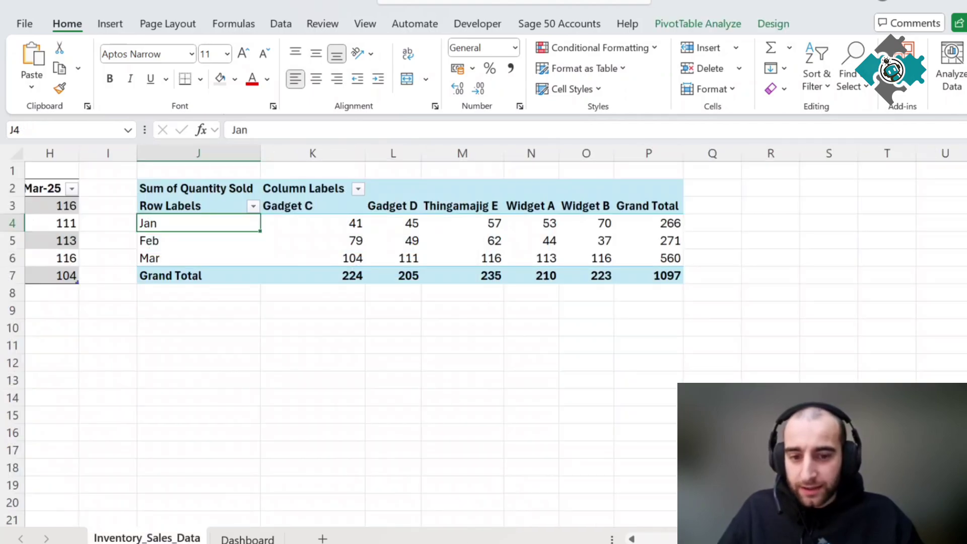
pyautogui.hscroll(-5, 352, 342)
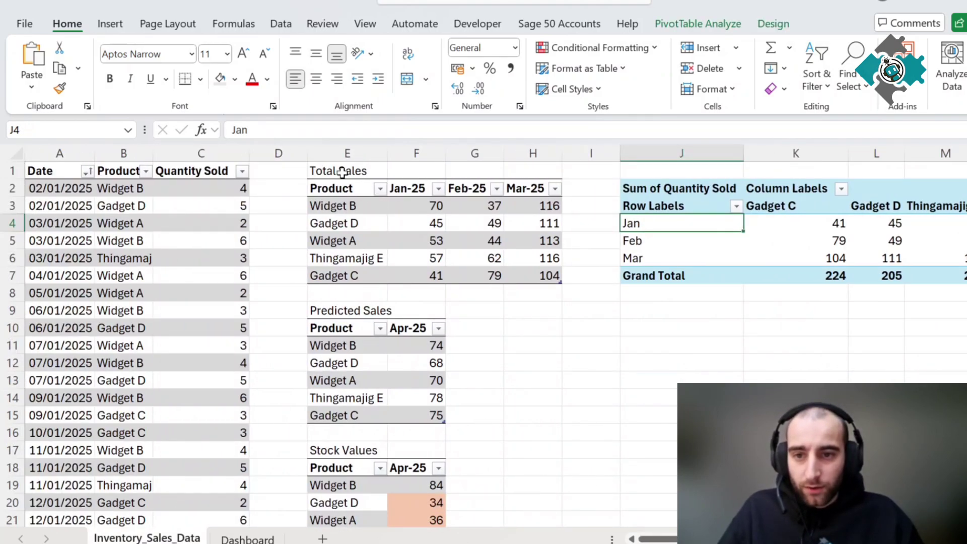
pyautogui.moveTo(342, 172); pyautogui.dragTo(538, 359)
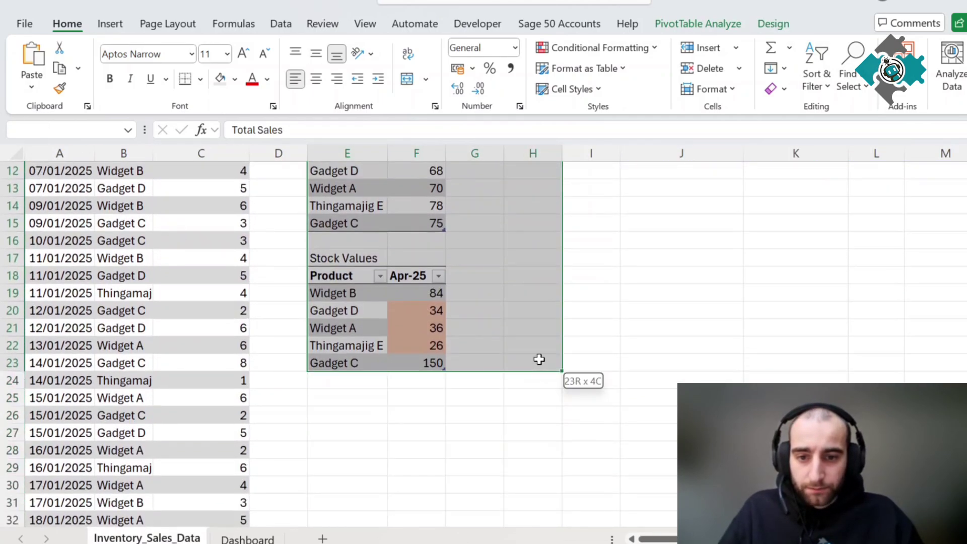
pyautogui.scroll(3, 550, 433)
# - Paste the summary tables at cell L3 on the Dashboard sheet
pyautogui.hotkey('ctrl', 'pagedown')
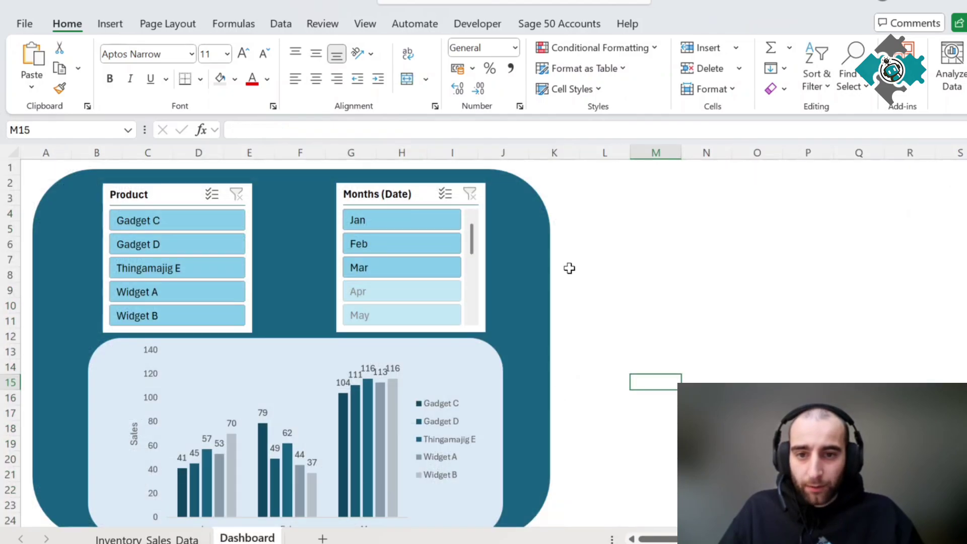
pyautogui.click(605, 191)
pyautogui.hotkey('ctrl', 'v')
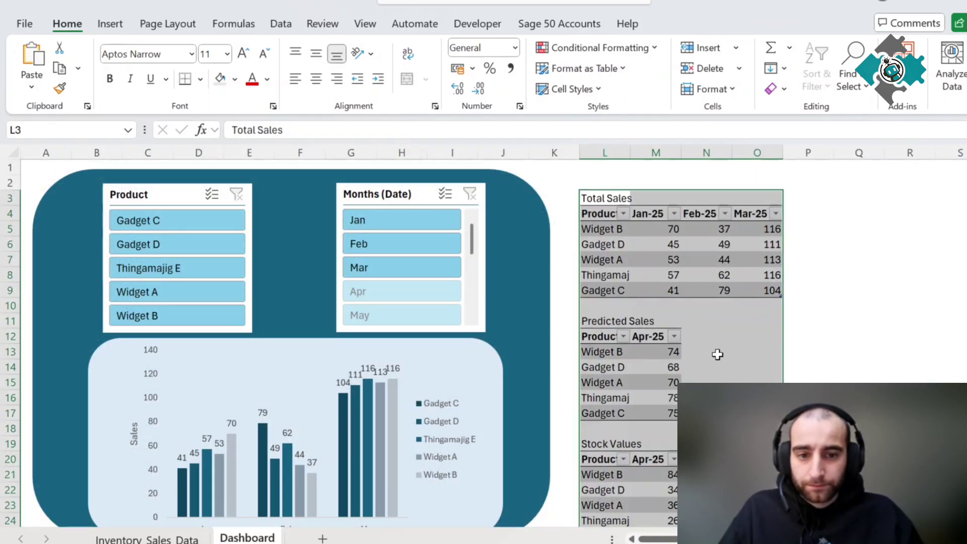
pyautogui.click(858, 336)
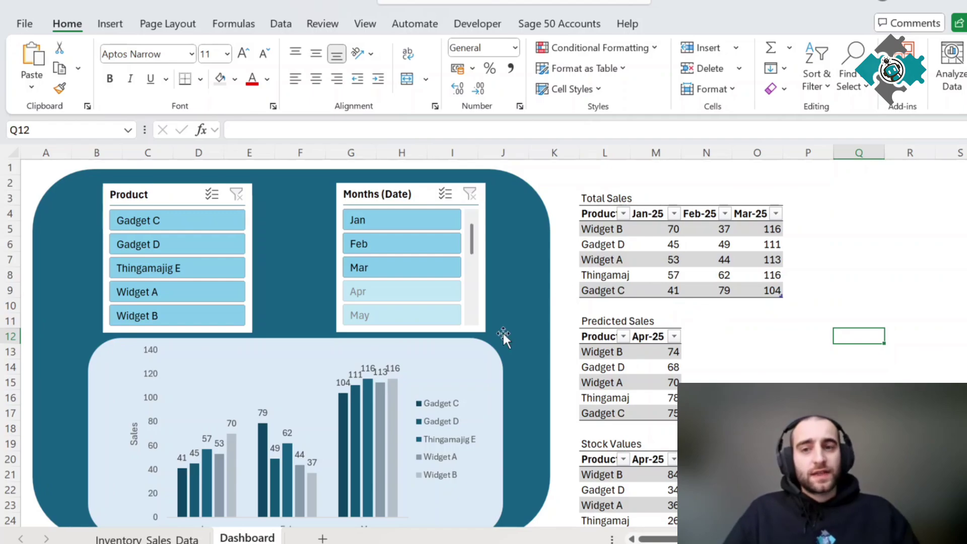
# - Narrow column K so the tables sit close to the teal panel
pyautogui.scroll(-1, 639, 246)
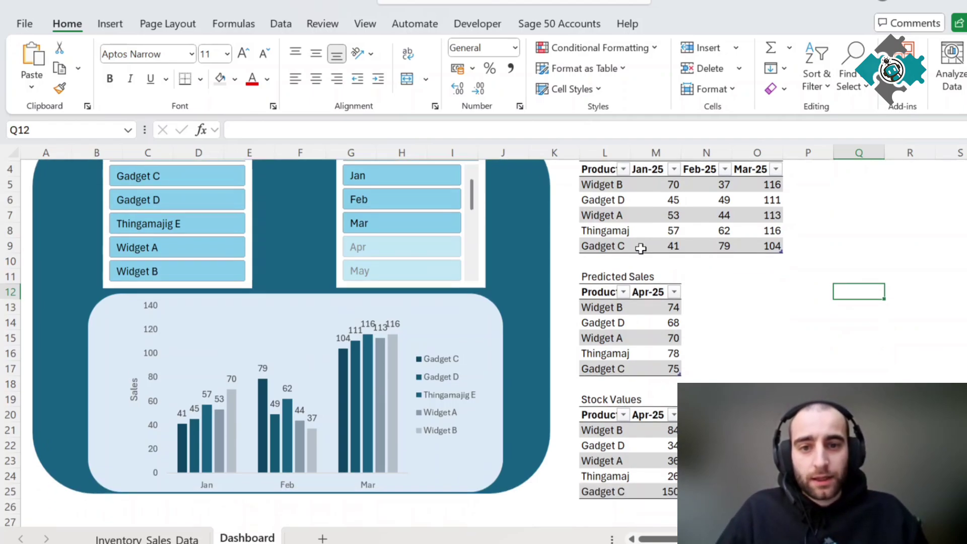
pyautogui.scroll(1, 638, 246)
pyautogui.moveTo(579, 152); pyautogui.dragTo(567, 153)
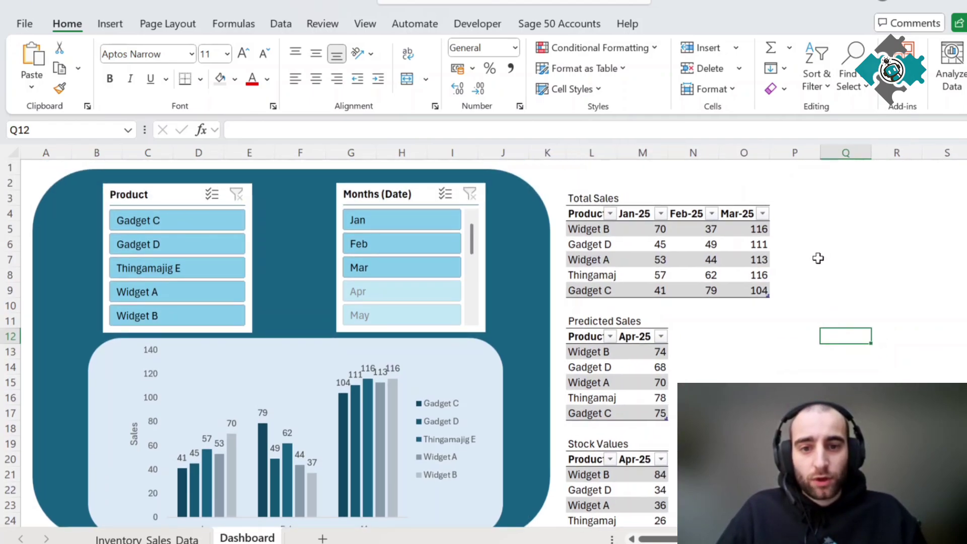
pyautogui.click(590, 182)
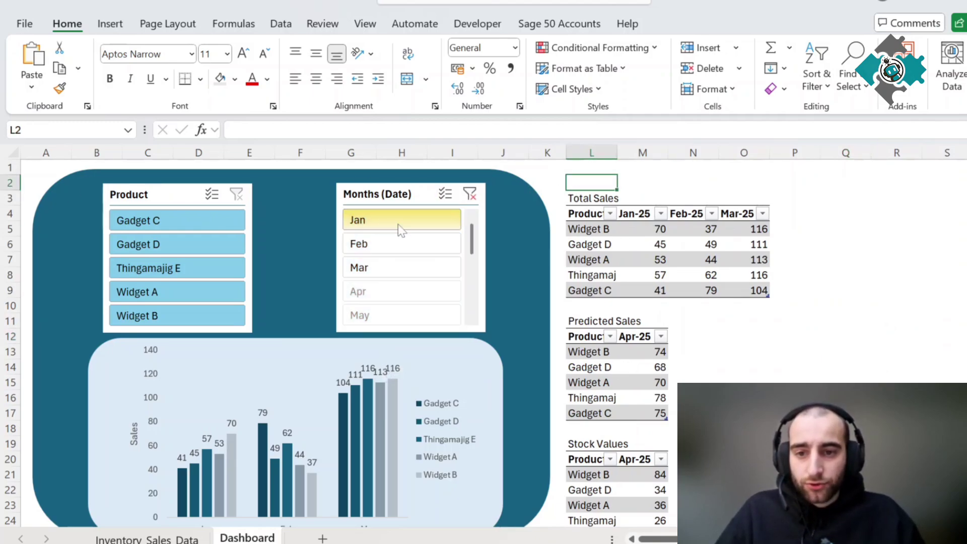
# - Test the Product slicer with Gadget D, then clear the Months and Product filters
pyautogui.click(199, 244)
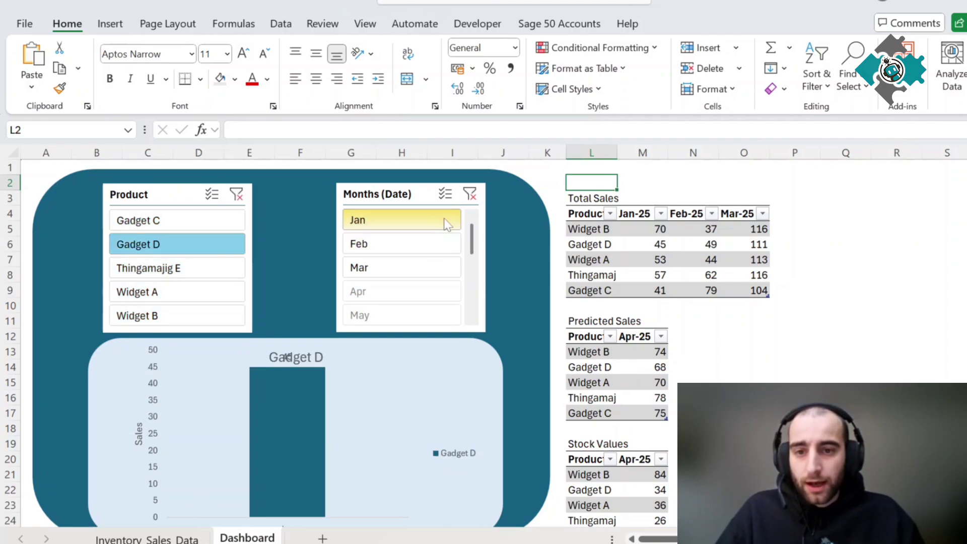
pyautogui.click(470, 194)
pyautogui.click(236, 194)
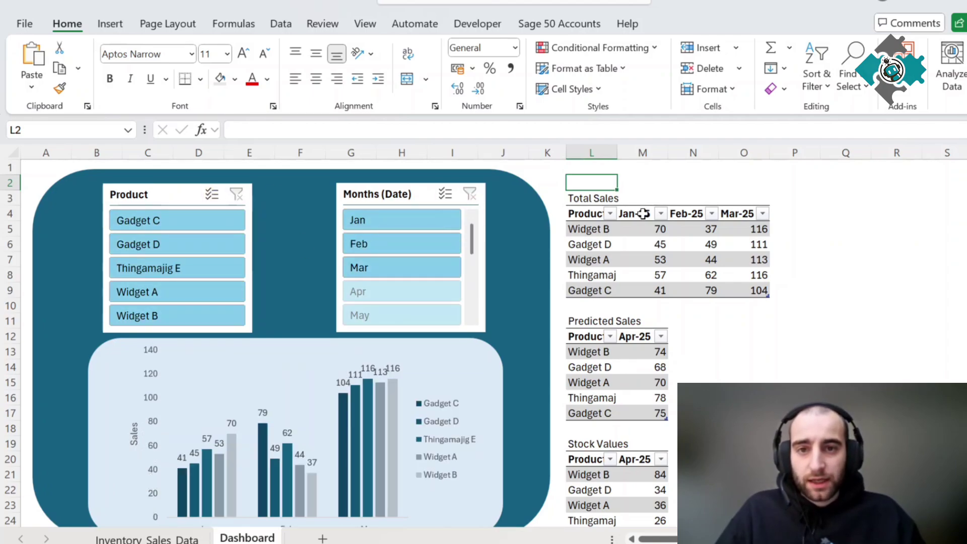